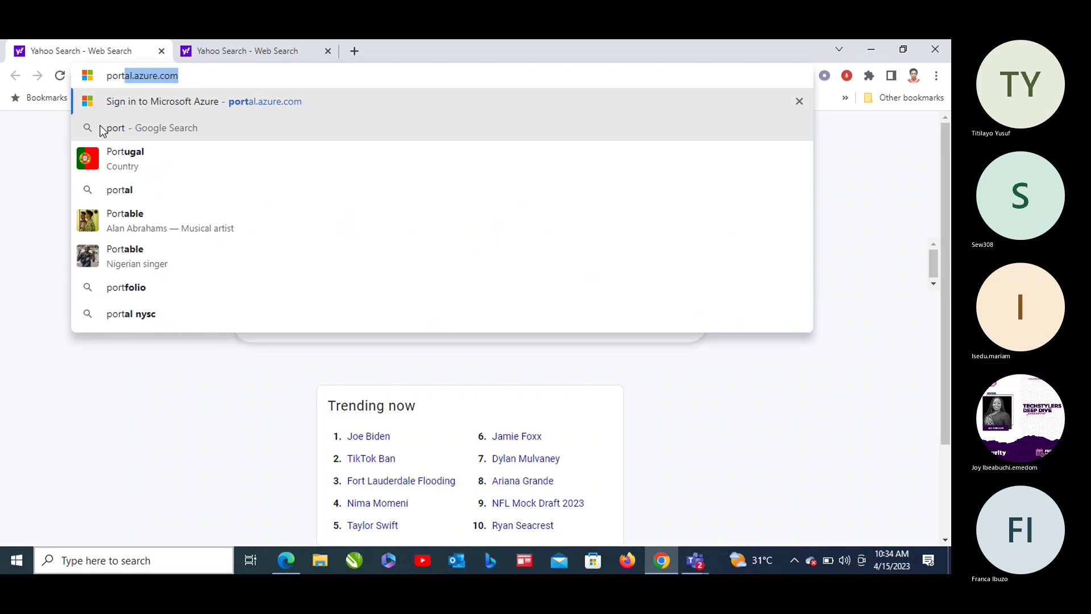
Load the portal, sign in with the work account, and open Azure Active Directory
{"action": "key", "text": "Return"}
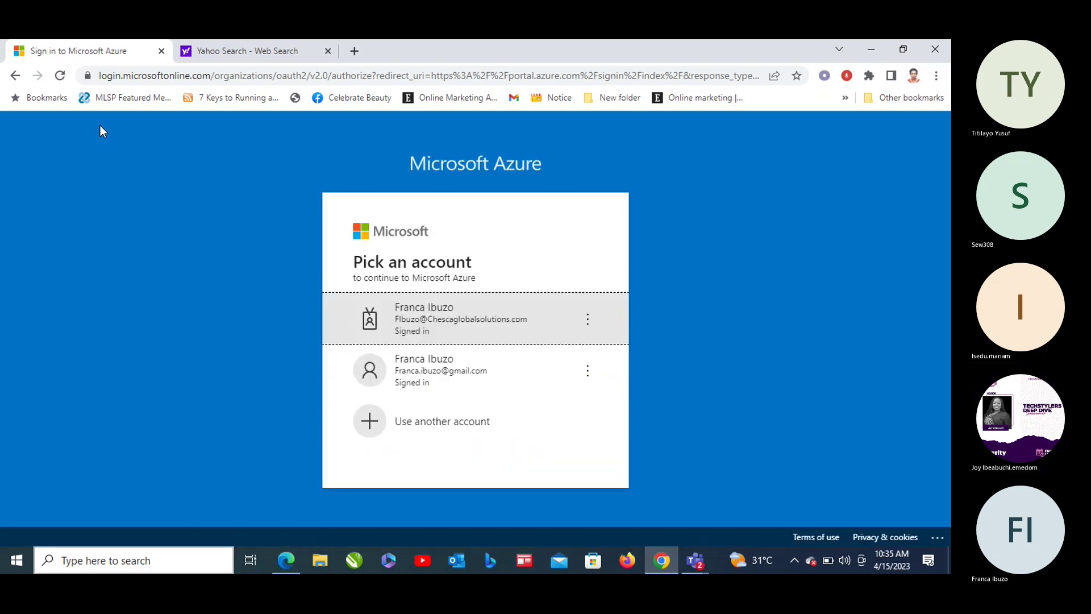
{"action": "left_click", "coordinate": [477, 318]}
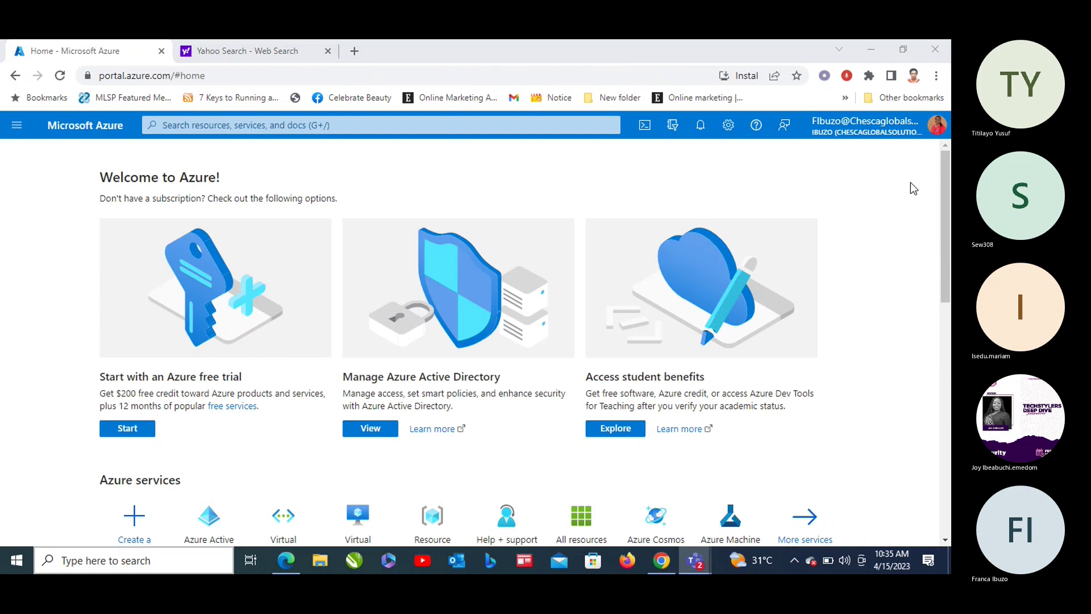
{"action": "scroll", "coordinate": [280, 438], "scroll_direction": "down", "scroll_amount": 2}
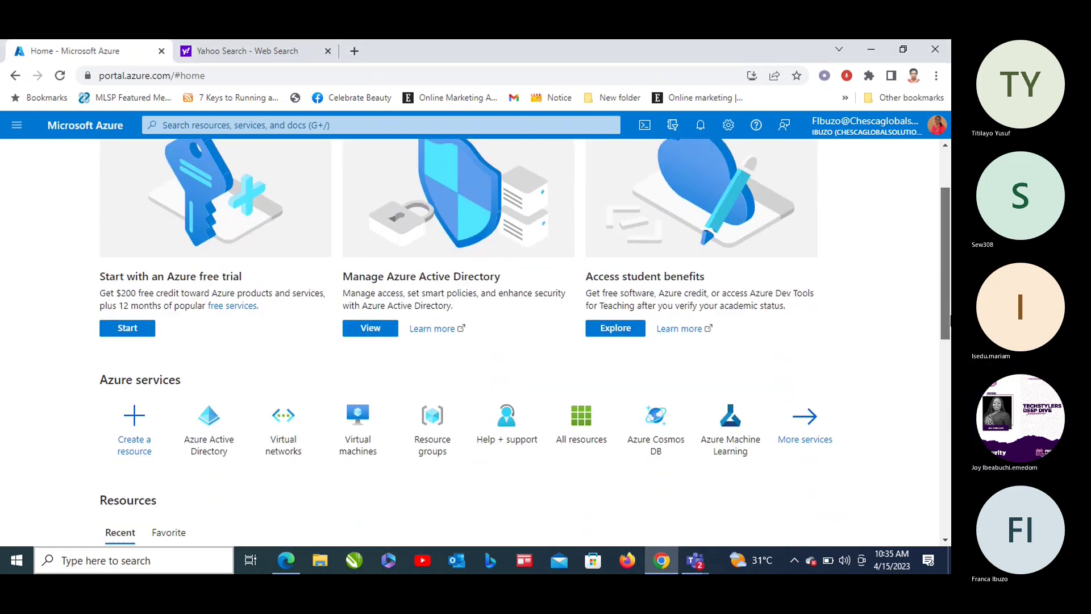
{"action": "left_click", "coordinate": [218, 435]}
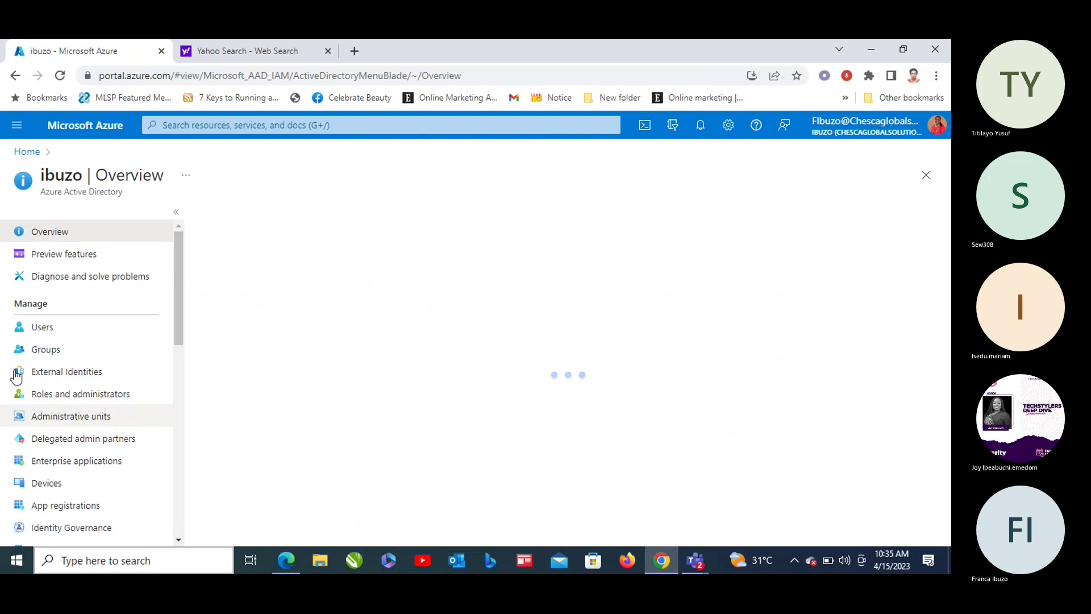
Browse the directory's 21 users and open the first user's profile
{"action": "left_click", "coordinate": [55, 333]}
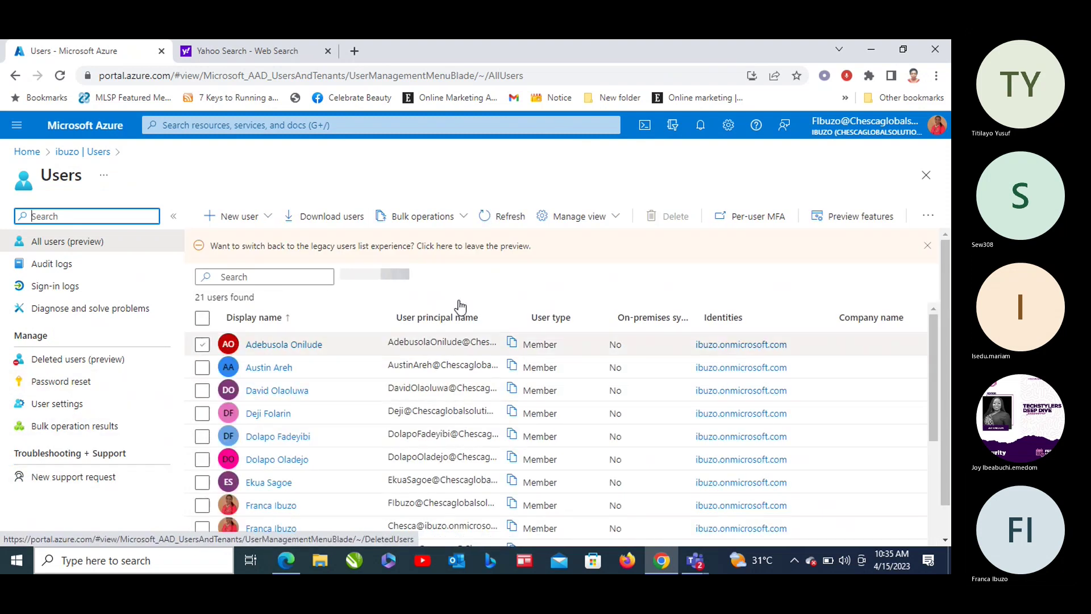
{"action": "scroll", "coordinate": [935, 339], "scroll_direction": "down", "scroll_amount": 1}
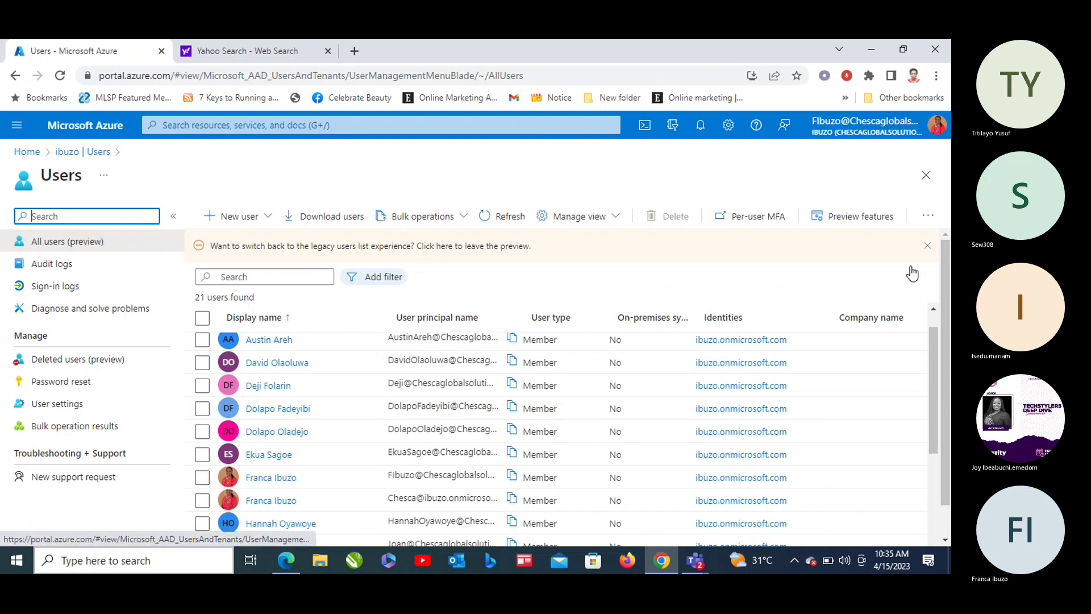
{"action": "scroll", "coordinate": [948, 314], "scroll_direction": "down", "scroll_amount": 1}
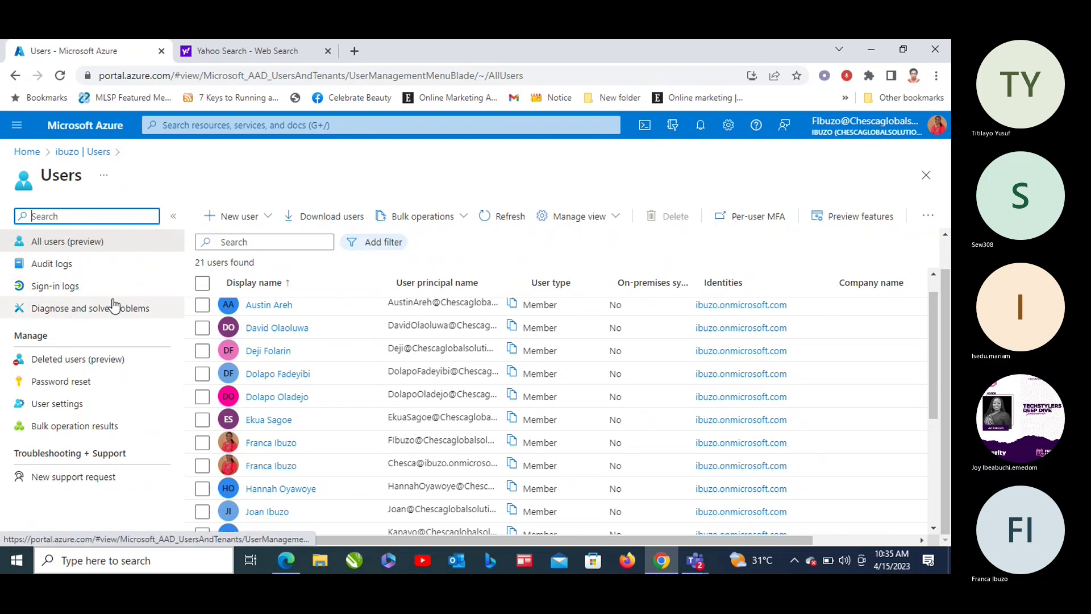
{"action": "left_click_drag", "start_coordinate": [933, 340], "coordinate": [935, 320]}
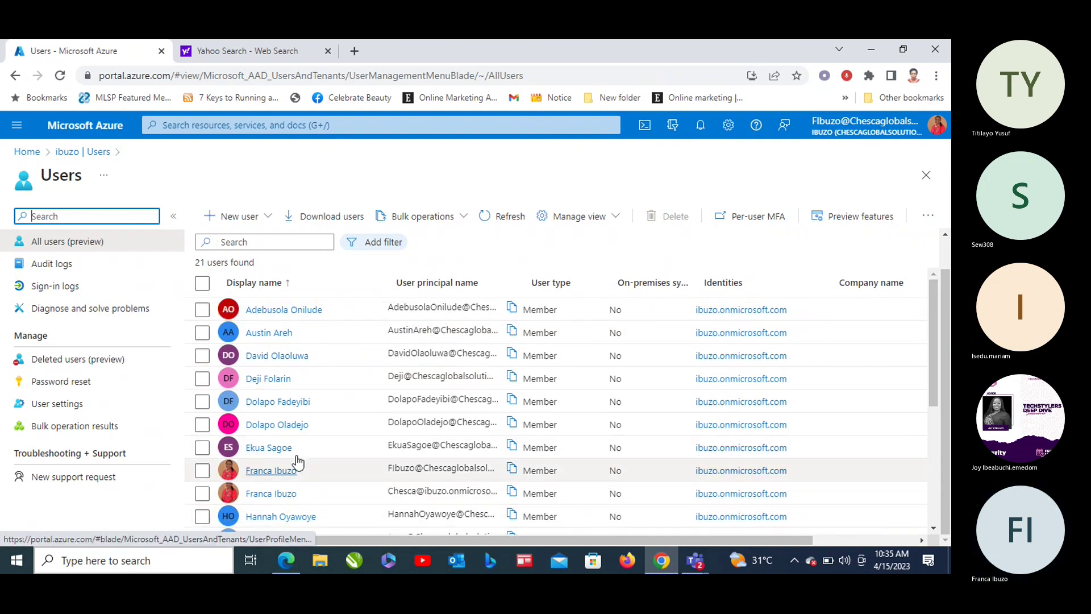
{"action": "left_click", "coordinate": [292, 312]}
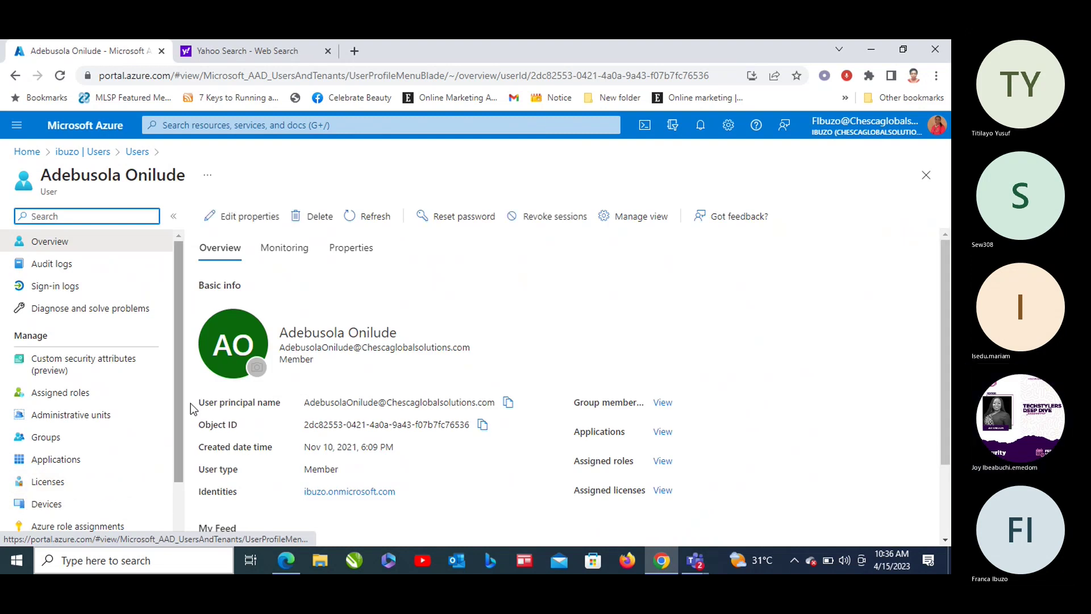
Open the user's Licenses and edit assignments showing Microsoft 365 E5 Developer
{"action": "scroll", "coordinate": [182, 409], "scroll_direction": "down", "scroll_amount": 1}
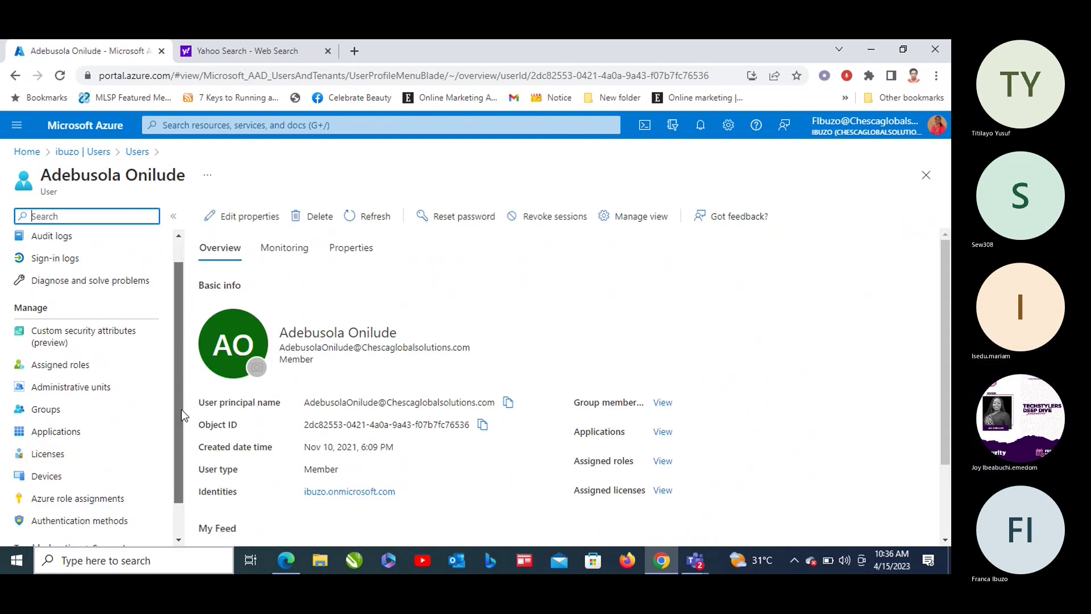
{"action": "left_click", "coordinate": [36, 455]}
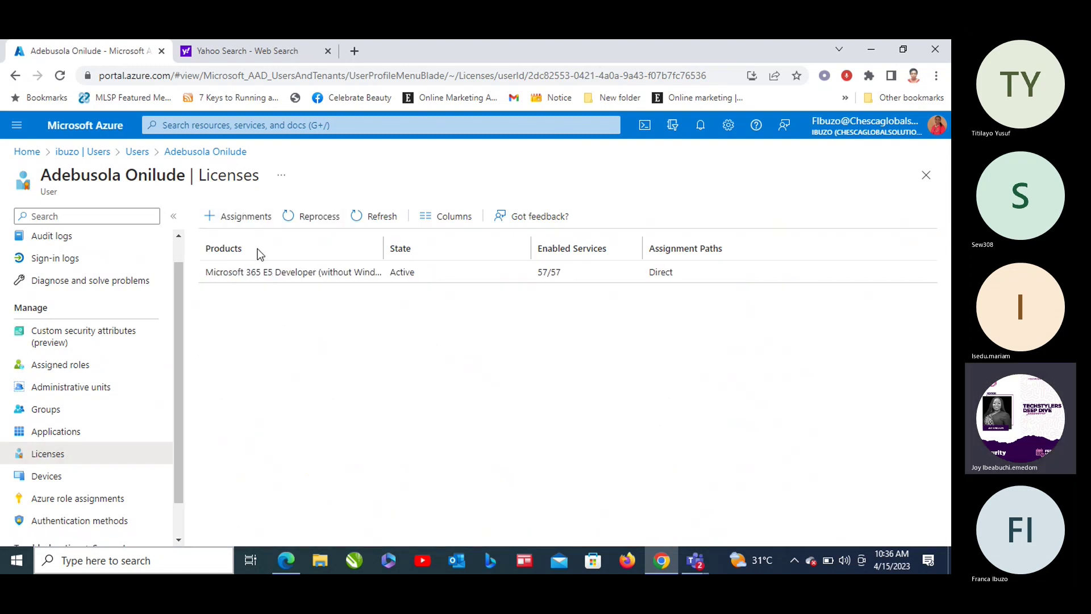
{"action": "left_click", "coordinate": [244, 216]}
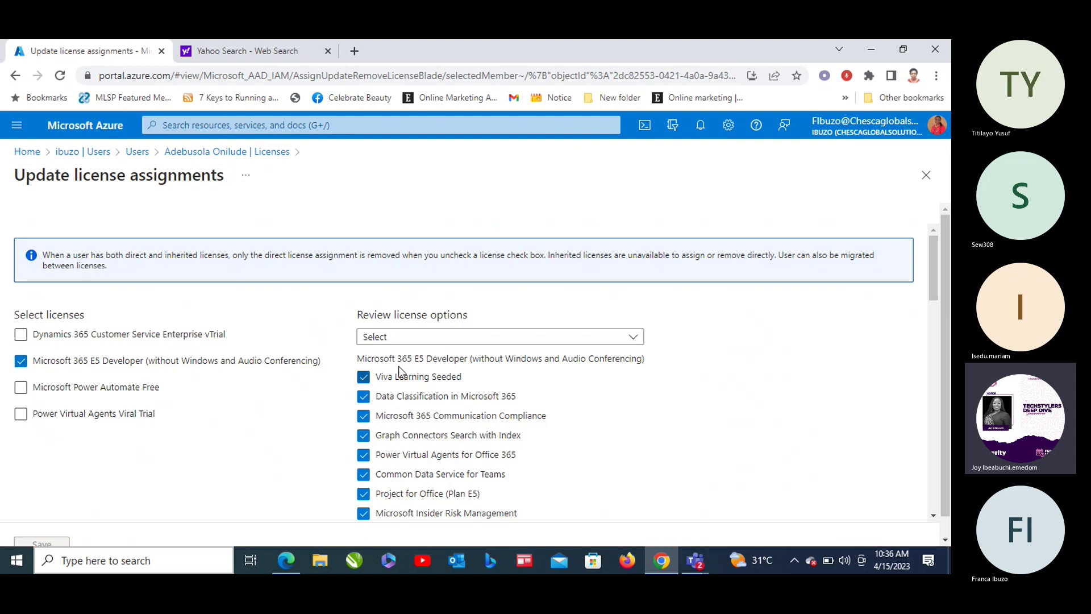
{"action": "left_click_drag", "start_coordinate": [935, 279], "coordinate": [923, 208]}
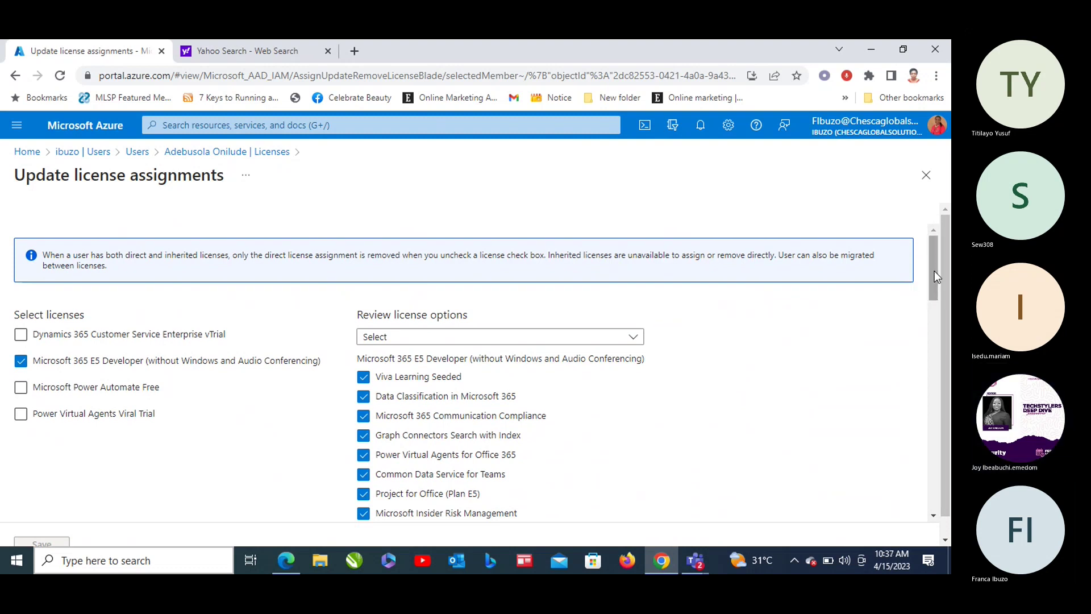
{"action": "left_click_drag", "start_coordinate": [936, 278], "coordinate": [925, 245]}
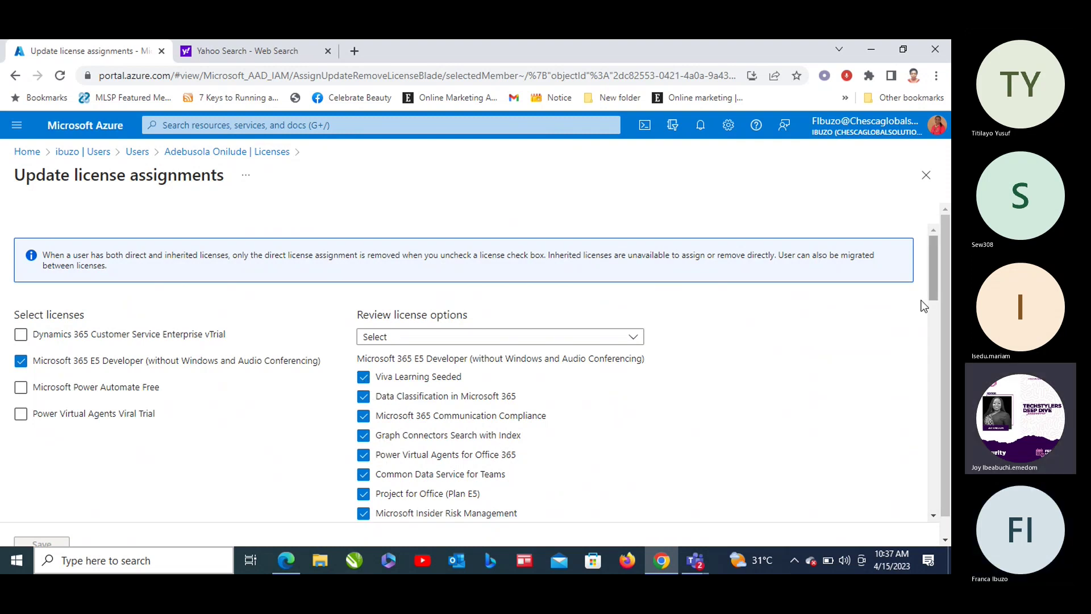
{"action": "mouse_move", "coordinate": [933, 276]}
{"action": "left_mouse_down"}
{"action": "mouse_move", "coordinate": [926, 309]}
{"action": "mouse_move", "coordinate": [926, 295]}
{"action": "left_mouse_up"}
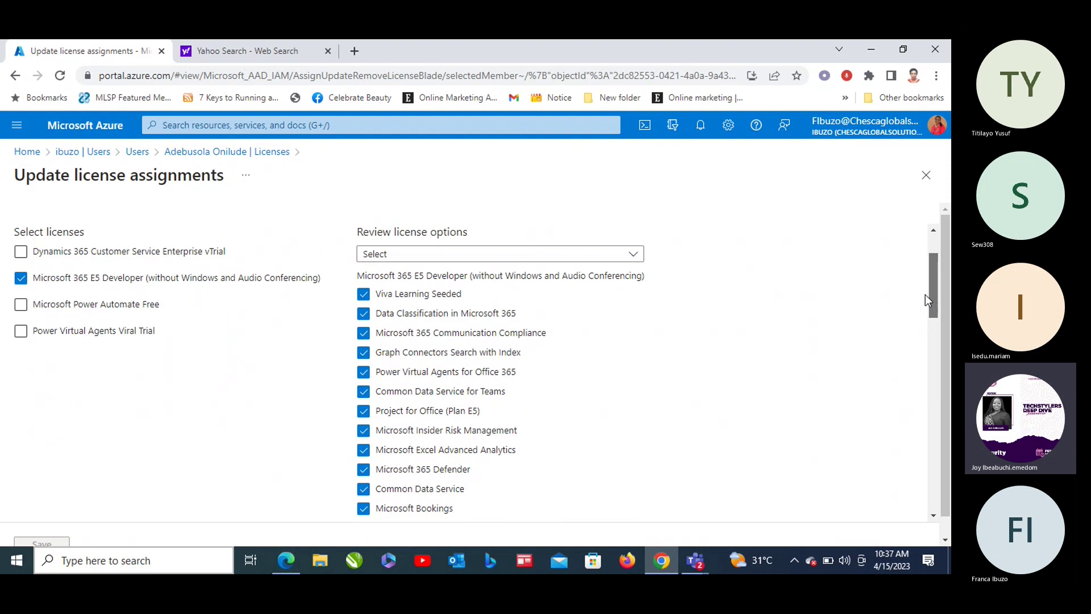
{"action": "left_click_drag", "start_coordinate": [925, 294], "coordinate": [925, 295]}
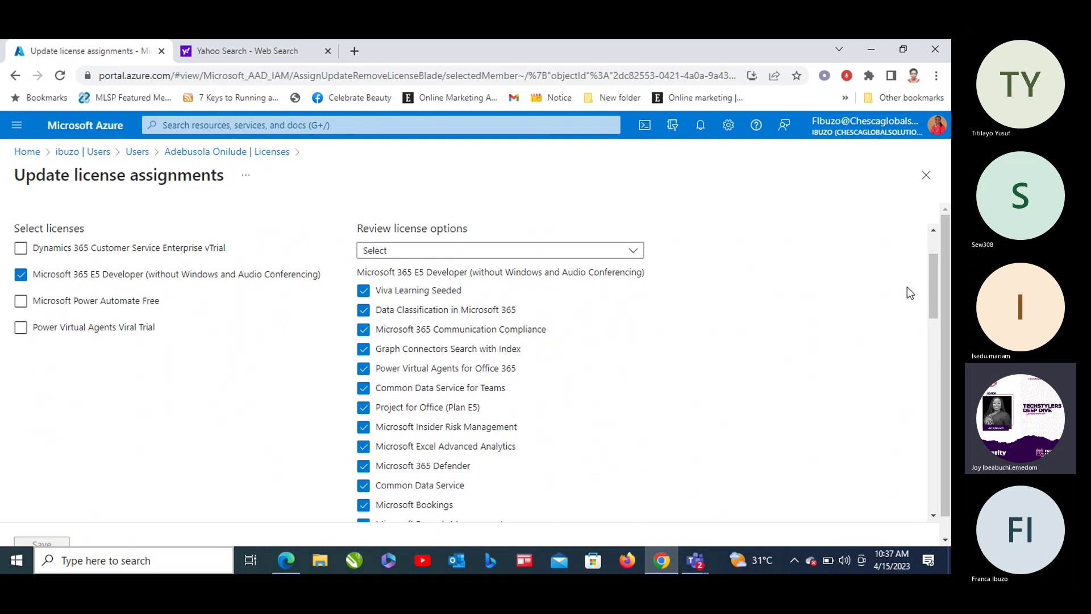
{"action": "mouse_move", "coordinate": [930, 287]}
{"action": "left_mouse_down"}
{"action": "mouse_move", "coordinate": [914, 339]}
{"action": "mouse_move", "coordinate": [919, 302]}
{"action": "left_mouse_up"}
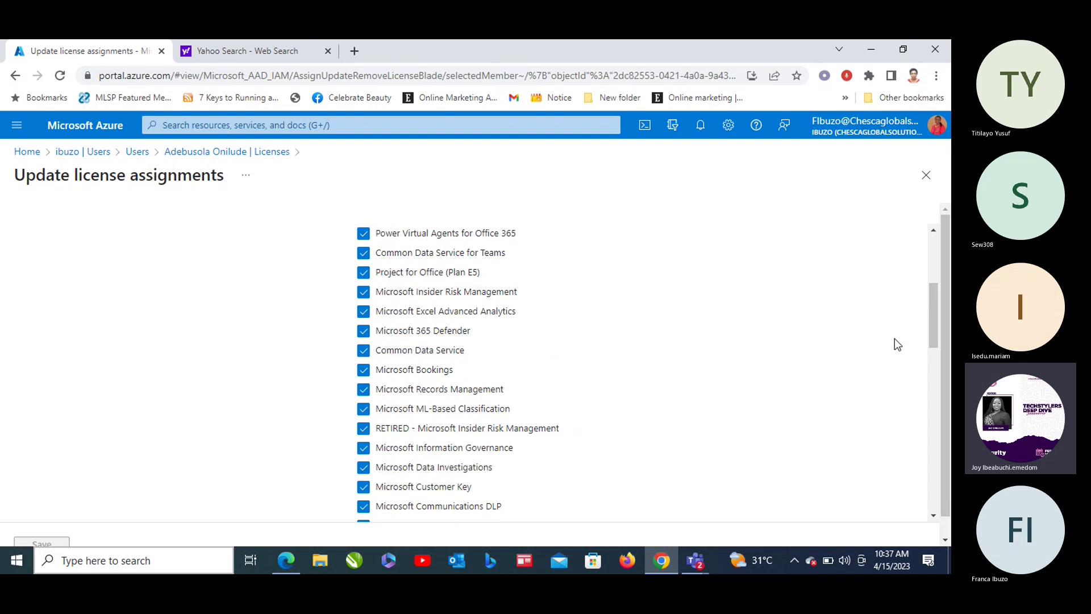
{"action": "left_click_drag", "start_coordinate": [931, 314], "coordinate": [943, 216]}
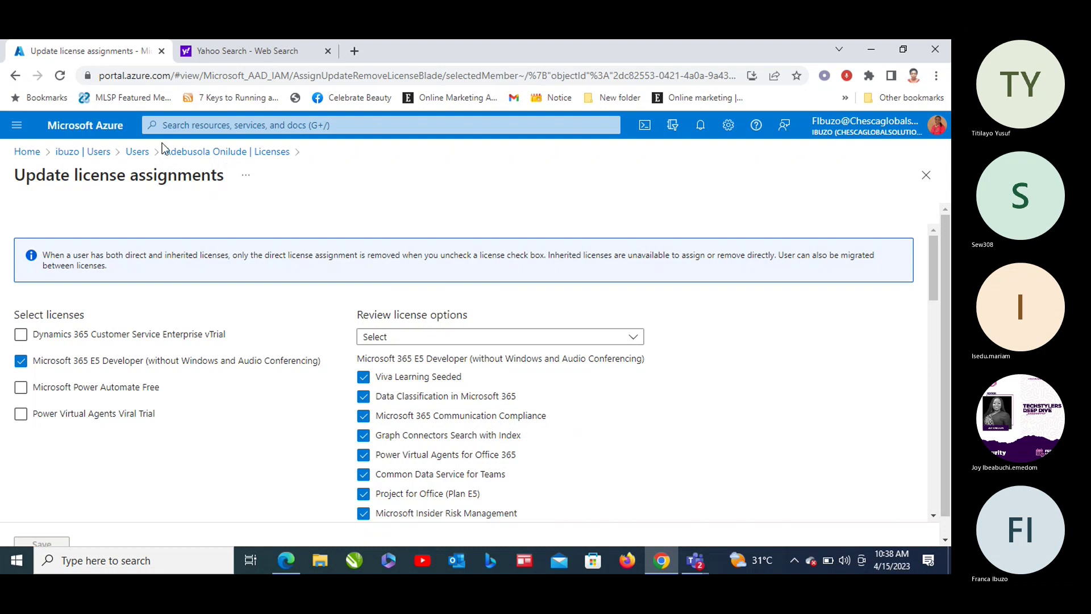
Check another user's four active licenses, then return to the portal Home page
{"action": "left_click", "coordinate": [135, 152]}
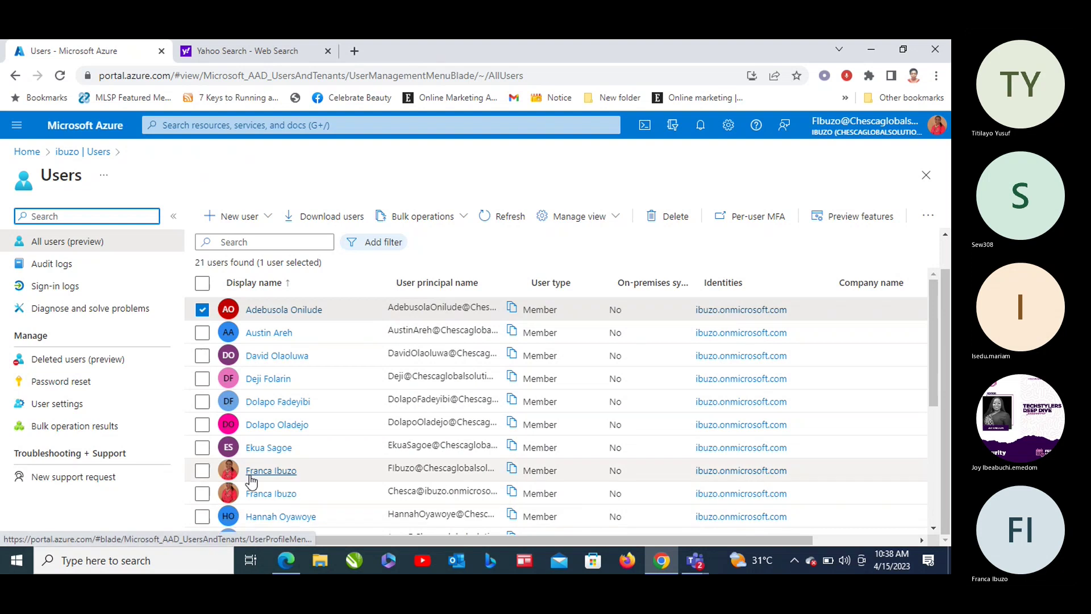
{"action": "left_click", "coordinate": [247, 473]}
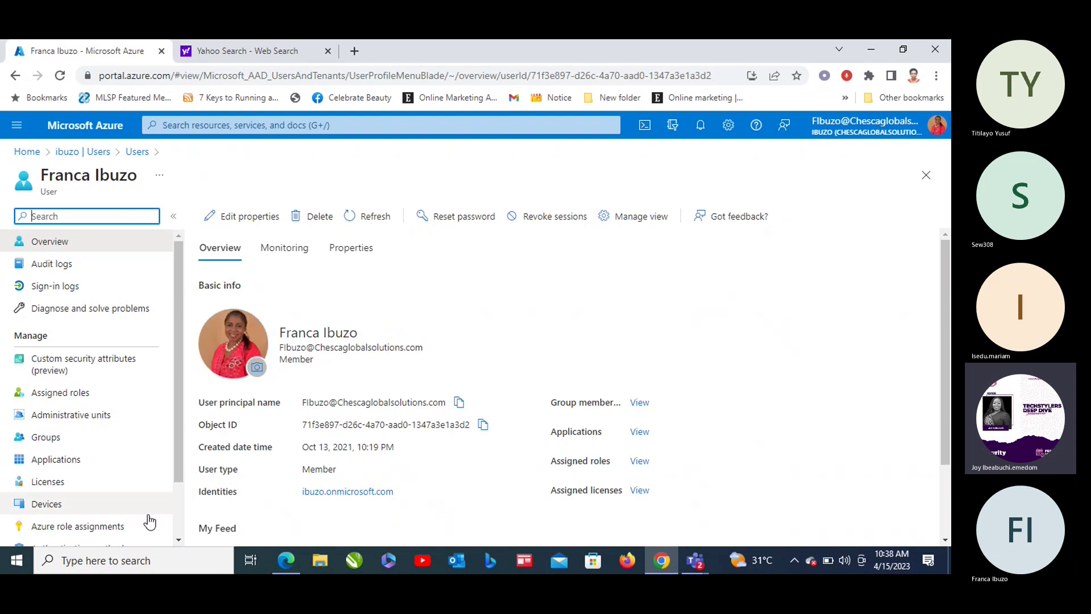
{"action": "left_click", "coordinate": [52, 484]}
{"action": "left_click", "coordinate": [51, 483]}
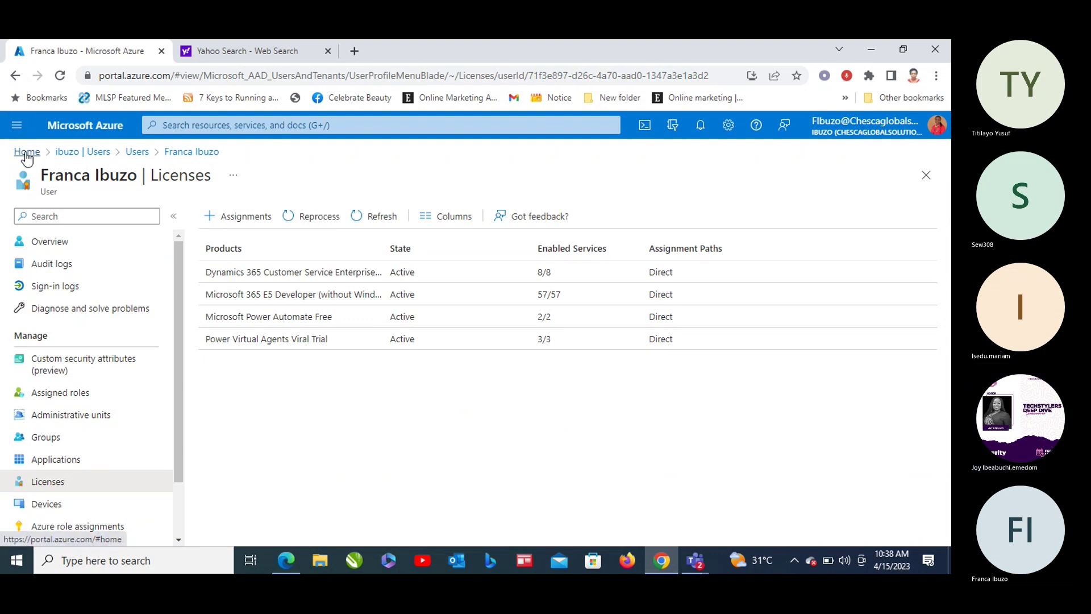
{"action": "left_click", "coordinate": [27, 153]}
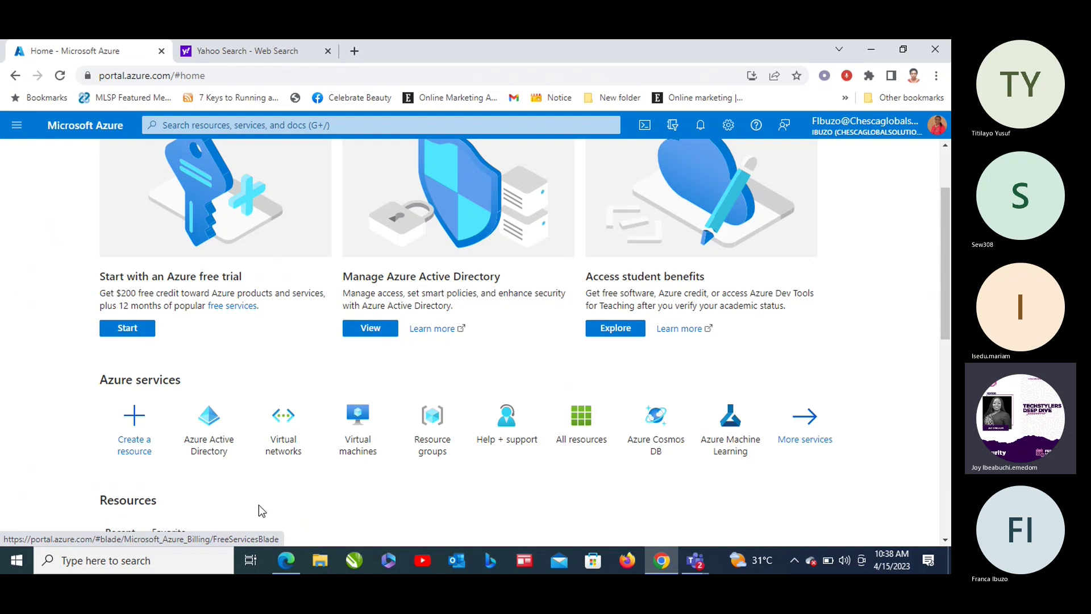
Go to Azure Active Directory Groups and start a new group
{"action": "left_click", "coordinate": [219, 440]}
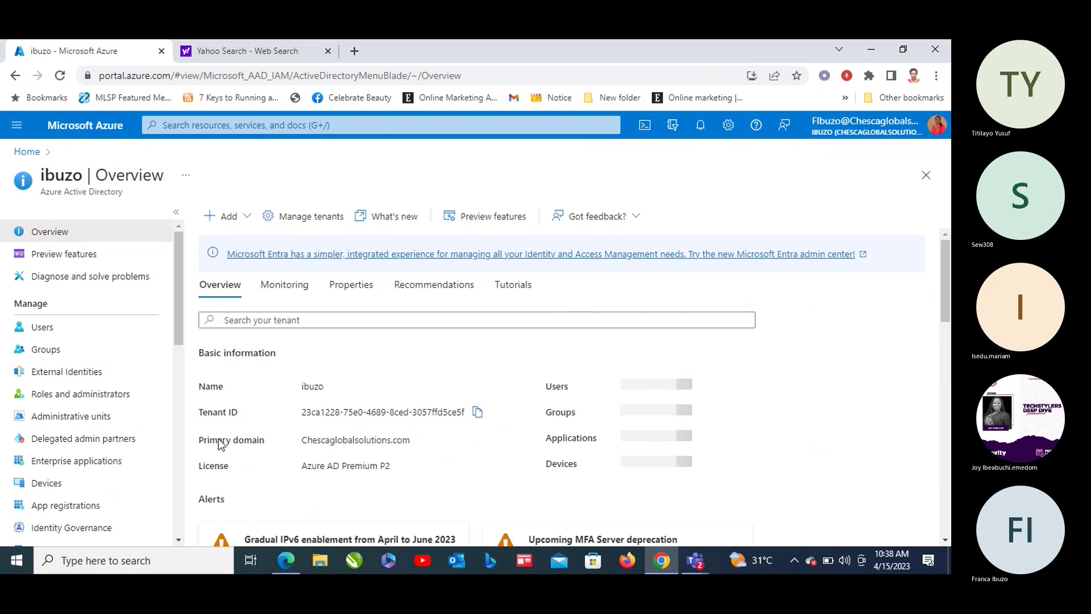
{"action": "left_click", "coordinate": [60, 357]}
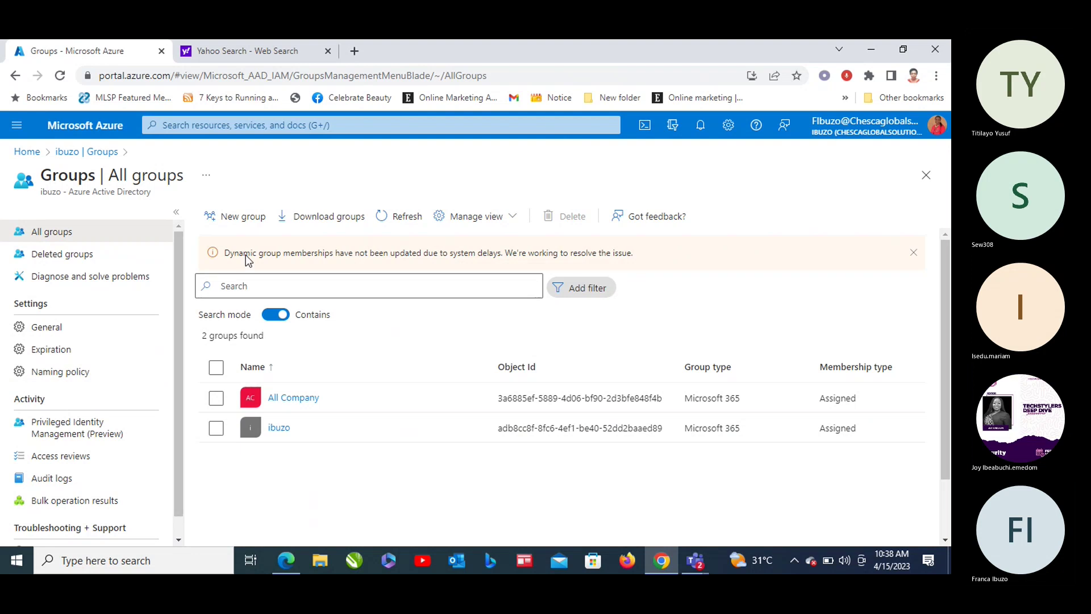
{"action": "left_click", "coordinate": [243, 219]}
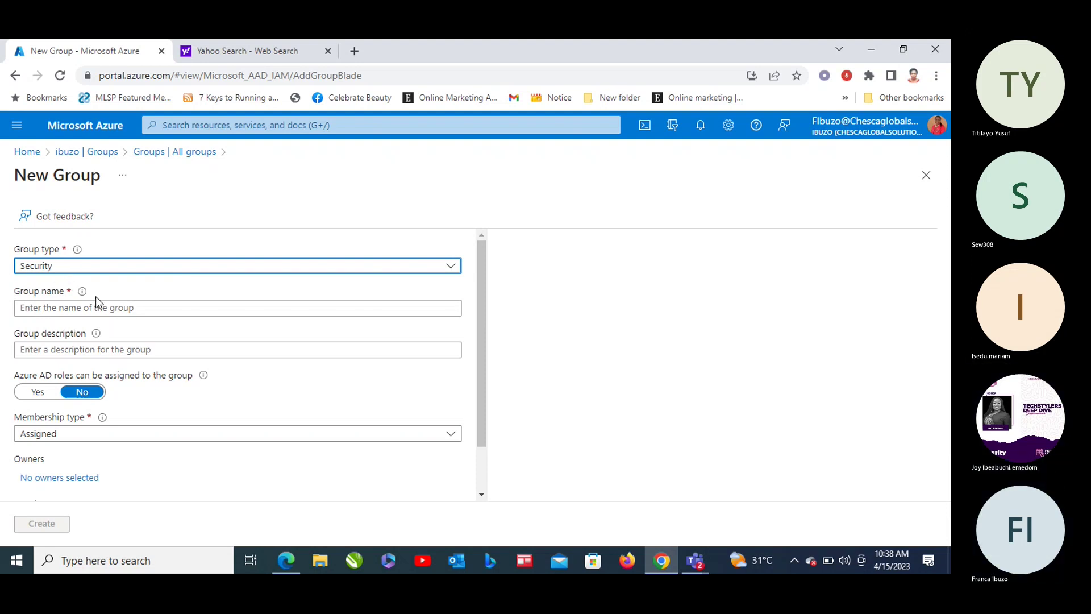
Name the new group 'Test' and dismiss the autofill suggestion
{"action": "left_click", "coordinate": [125, 310]}
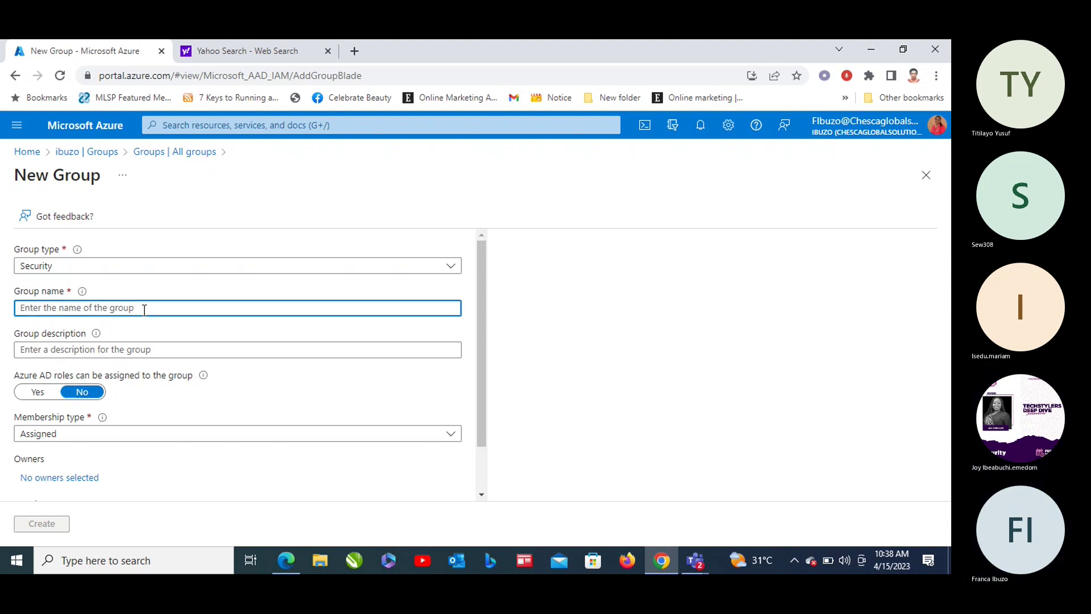
{"action": "type", "text": "Test"}
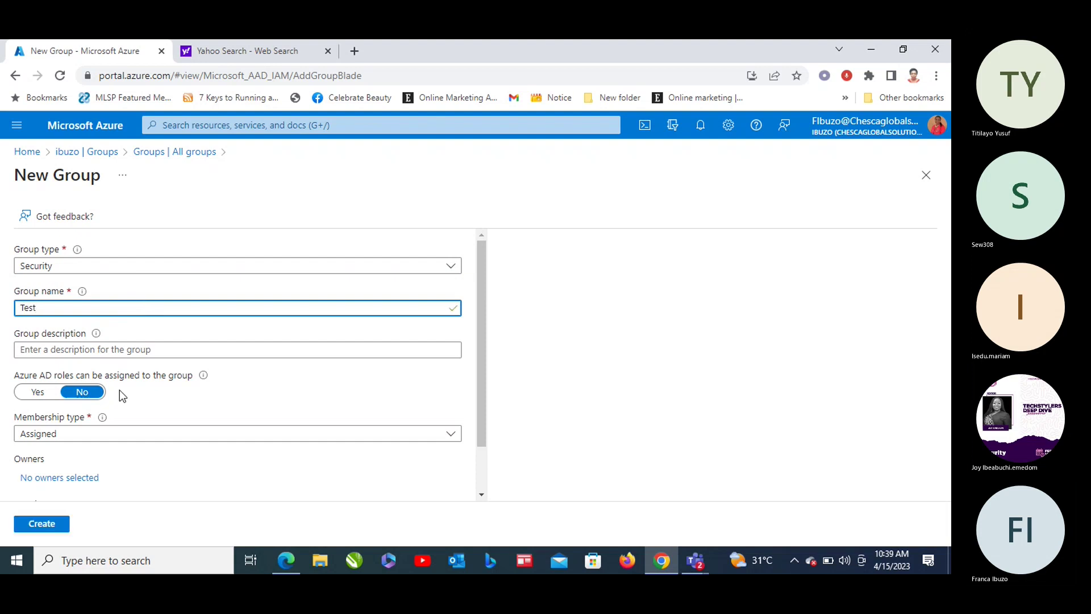
{"action": "left_click", "coordinate": [137, 348]}
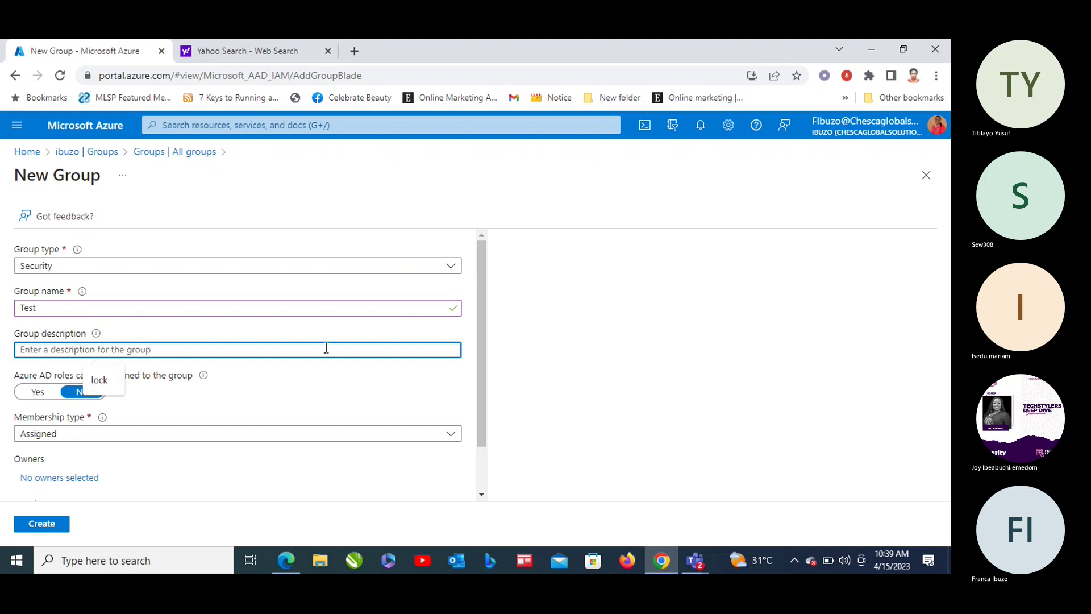
{"action": "left_click", "coordinate": [269, 387]}
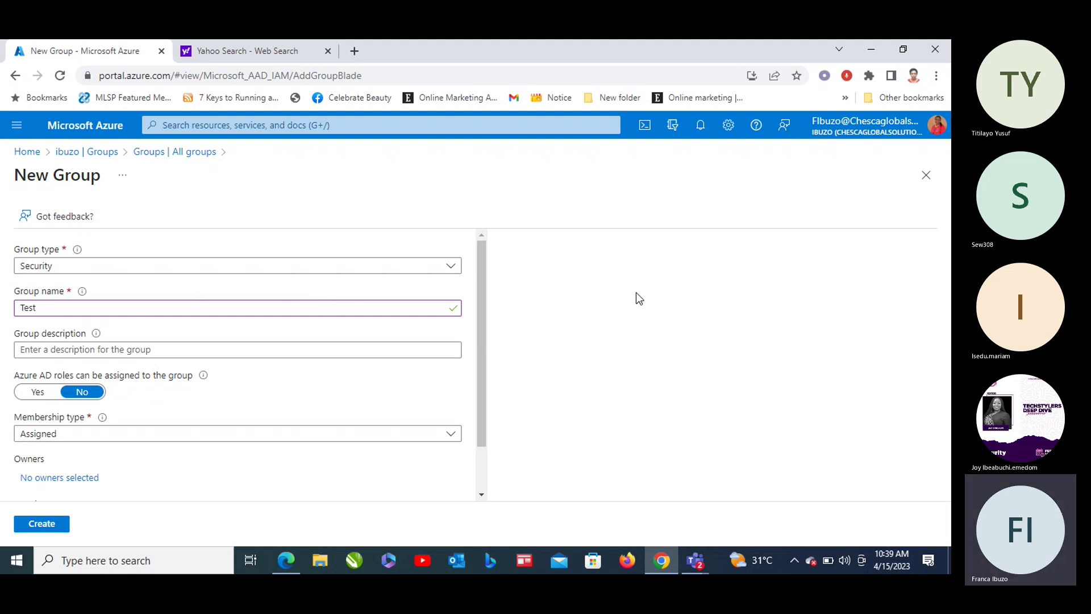
Keep Security as the group type and set membership type to Dynamic User
{"action": "left_click", "coordinate": [457, 271]}
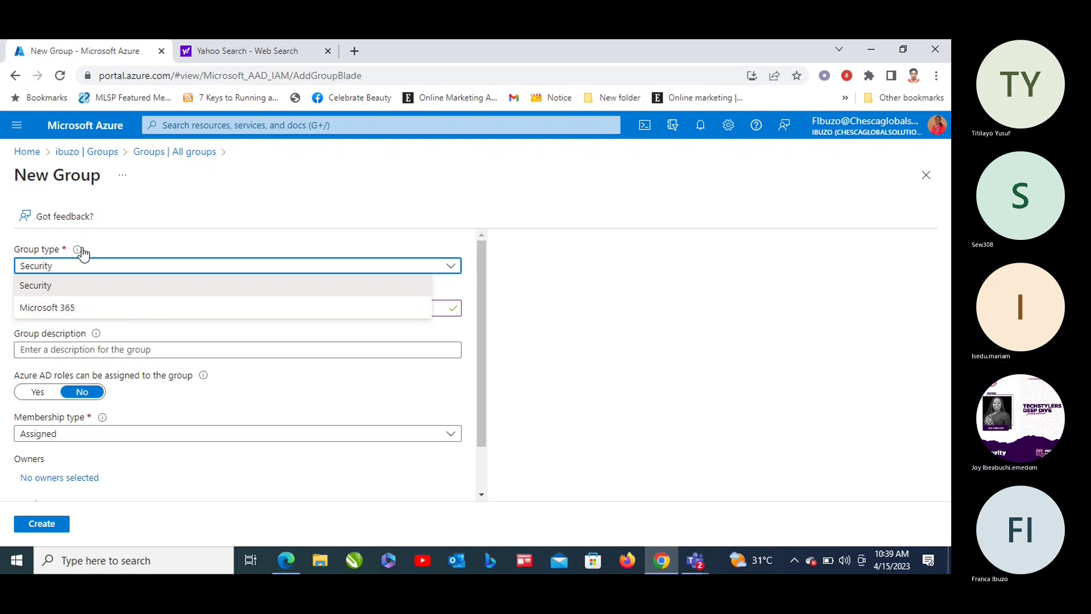
{"action": "mouse_move", "coordinate": [78, 252]}
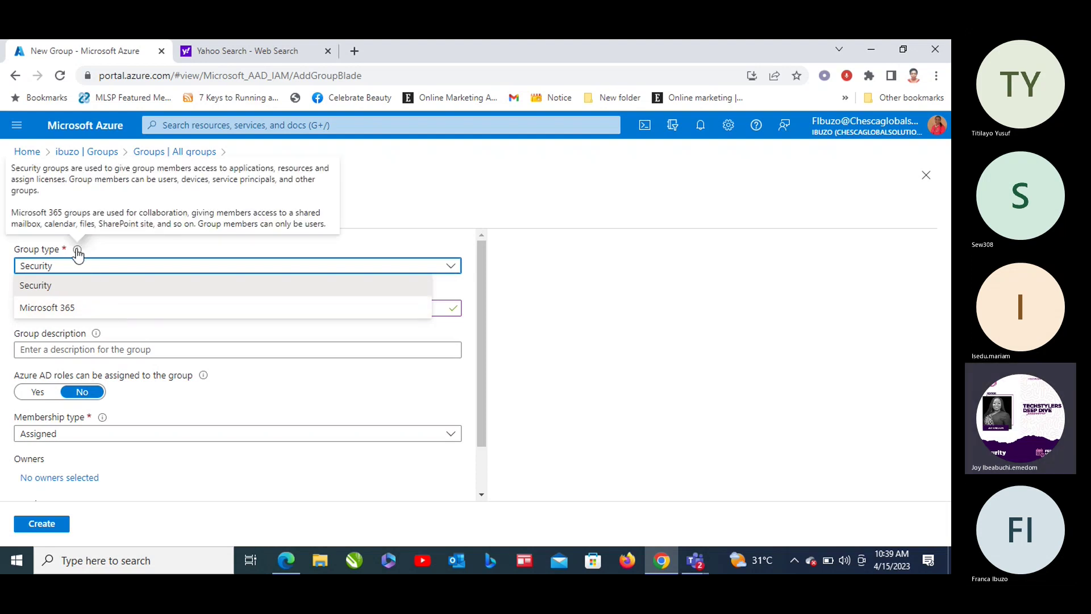
{"action": "left_click", "coordinate": [123, 290]}
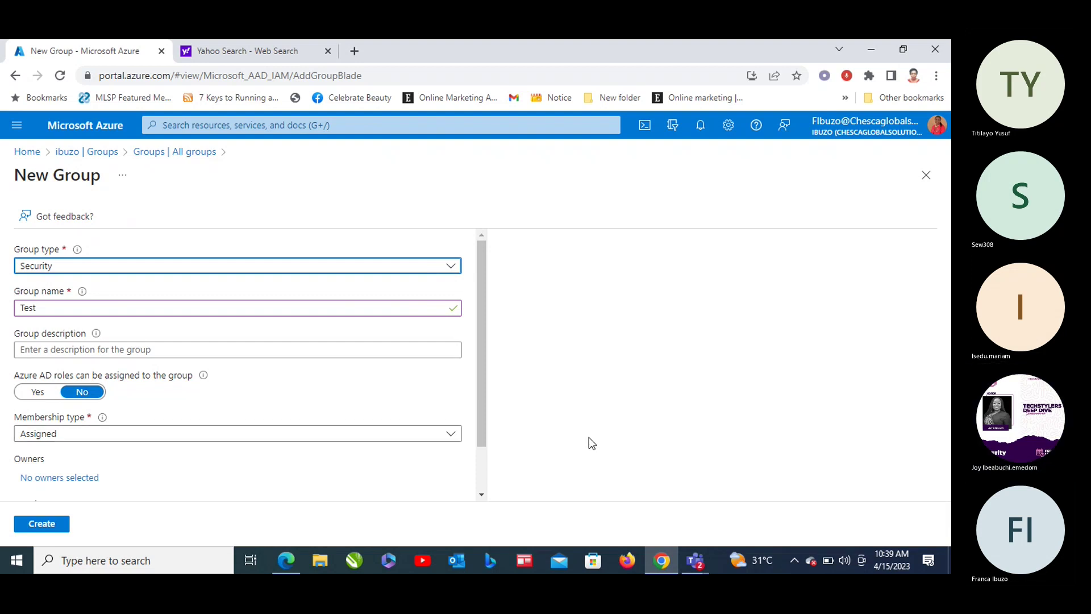
{"action": "left_click", "coordinate": [452, 435]}
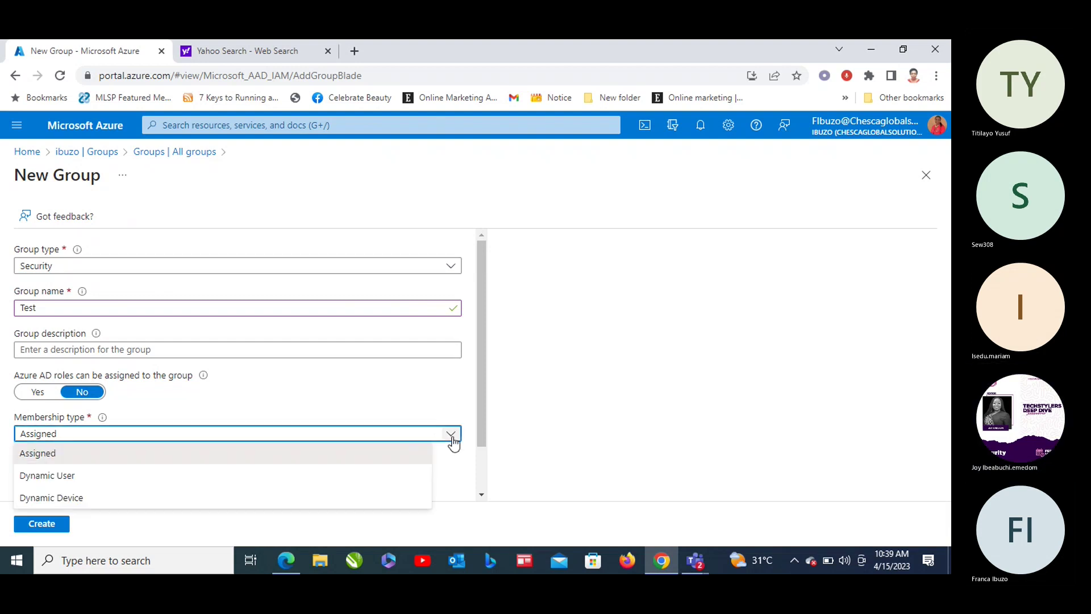
{"action": "left_click", "coordinate": [70, 477]}
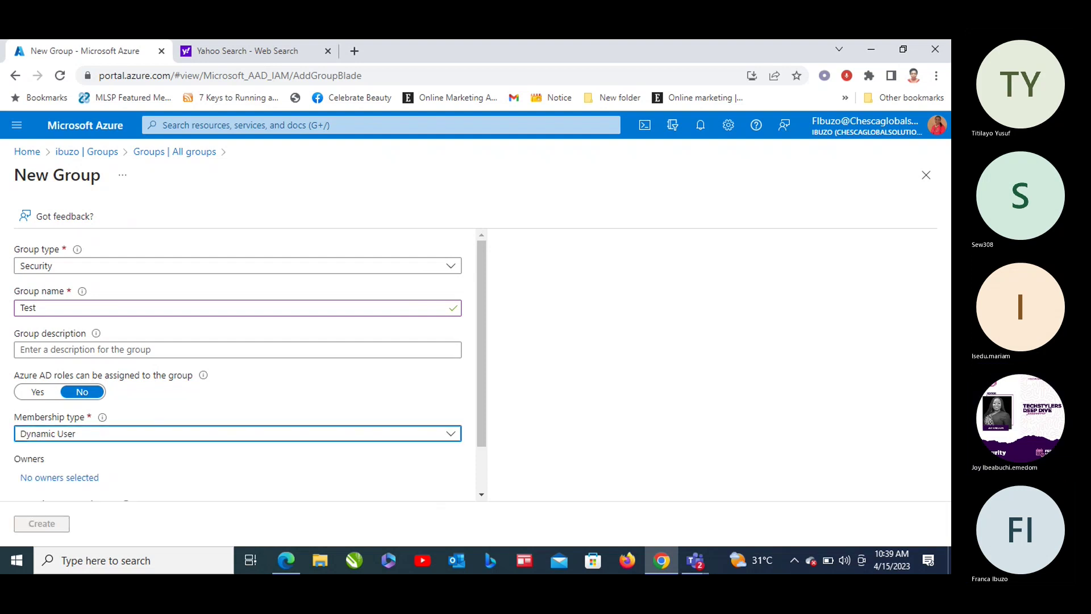
{"action": "left_click_drag", "start_coordinate": [481, 411], "coordinate": [494, 475]}
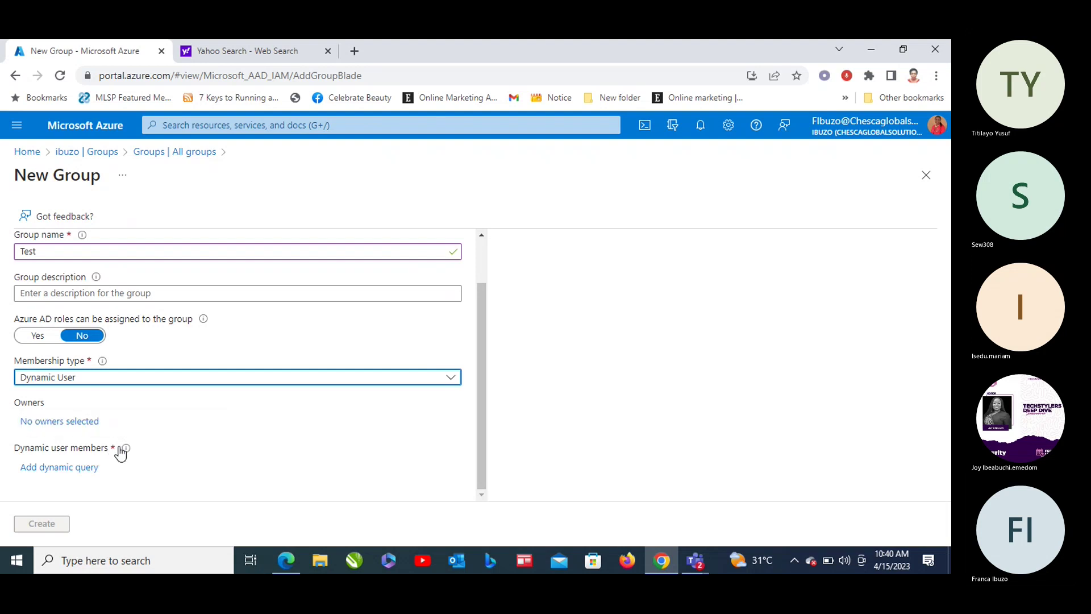
{"action": "mouse_move", "coordinate": [122, 452]}
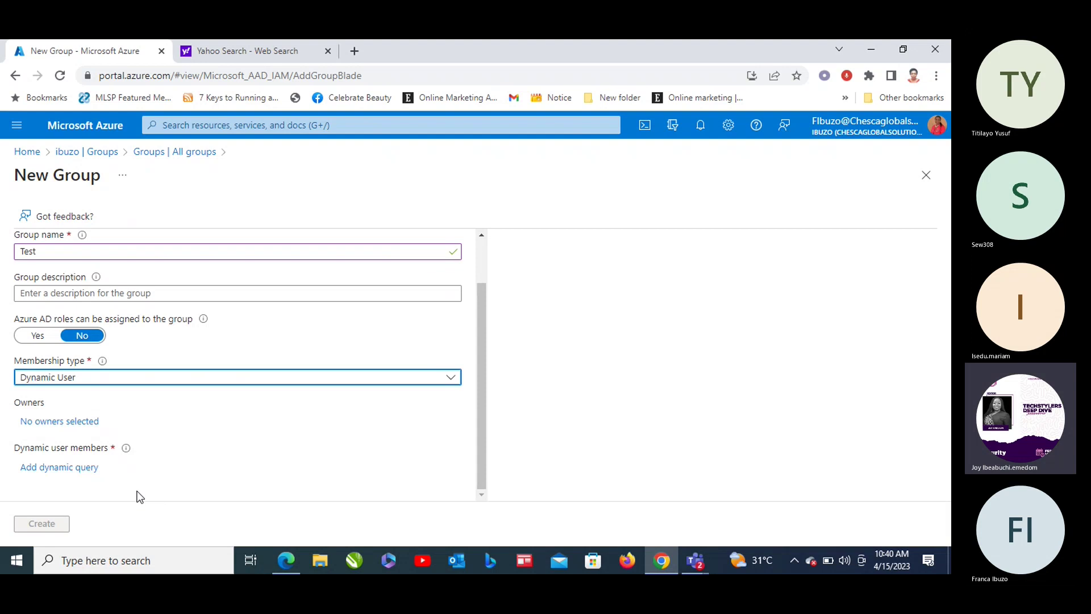
{"action": "left_click_drag", "start_coordinate": [480, 411], "coordinate": [487, 256]}
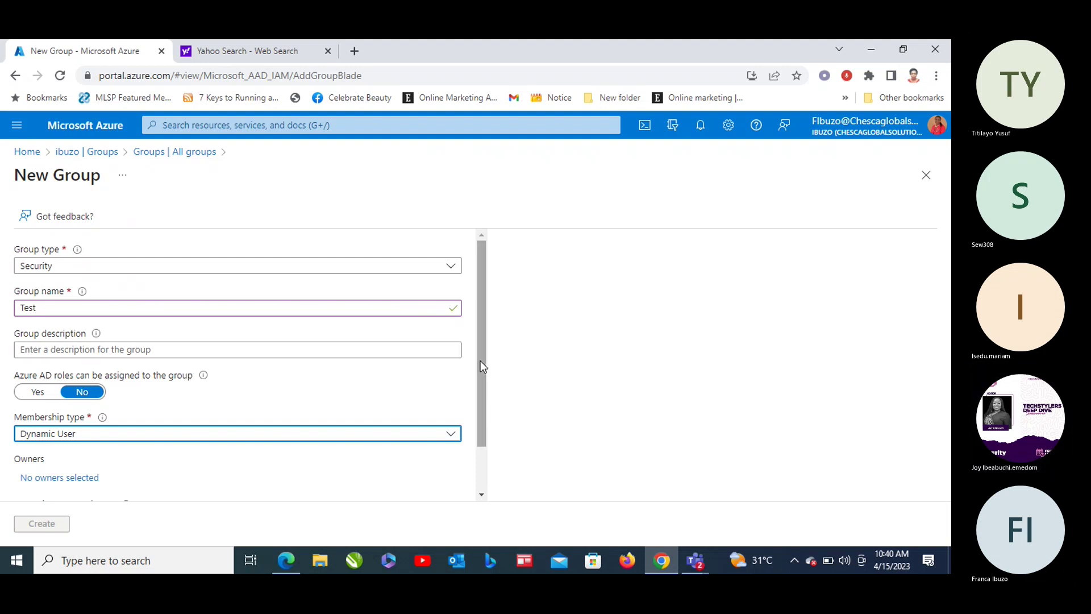
{"action": "scroll", "coordinate": [480, 363], "scroll_direction": "down", "scroll_amount": 2}
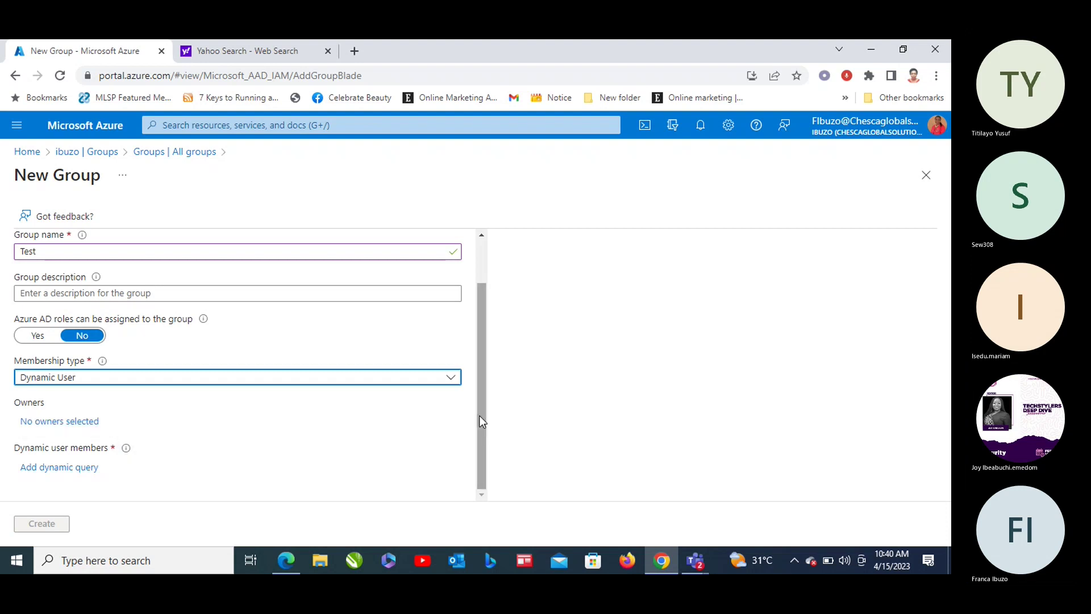
{"action": "left_click_drag", "start_coordinate": [486, 409], "coordinate": [490, 336]}
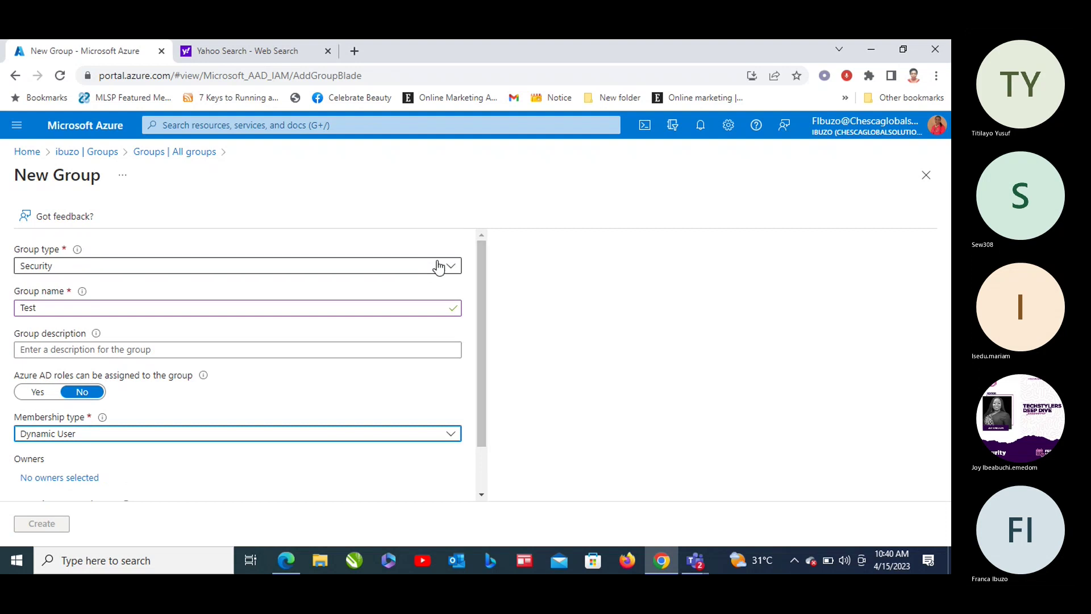
{"action": "mouse_move", "coordinate": [79, 250]}
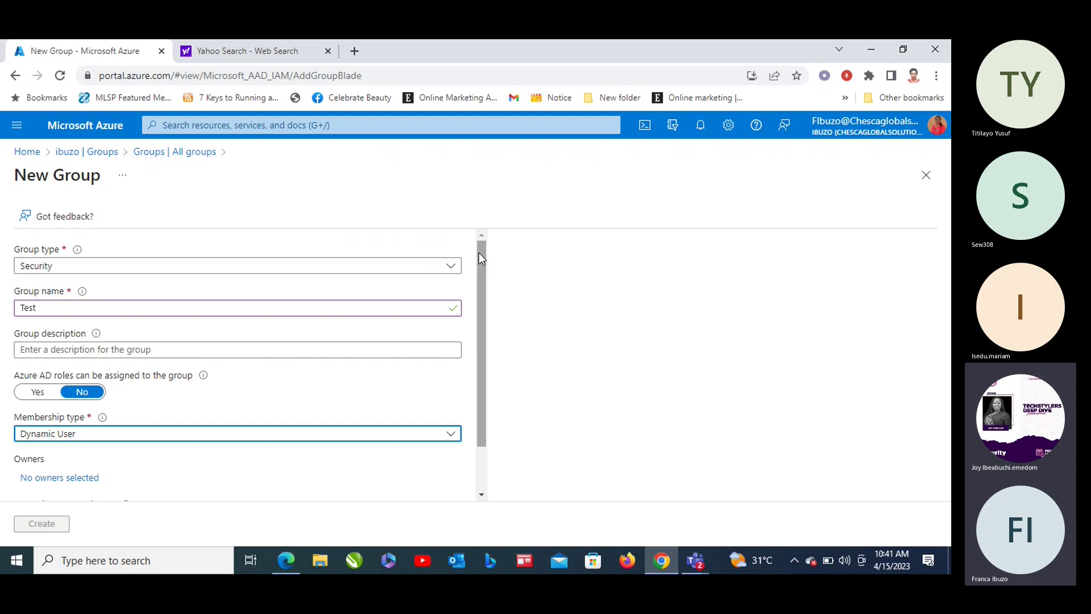
{"action": "left_click_drag", "start_coordinate": [479, 252], "coordinate": [492, 322]}
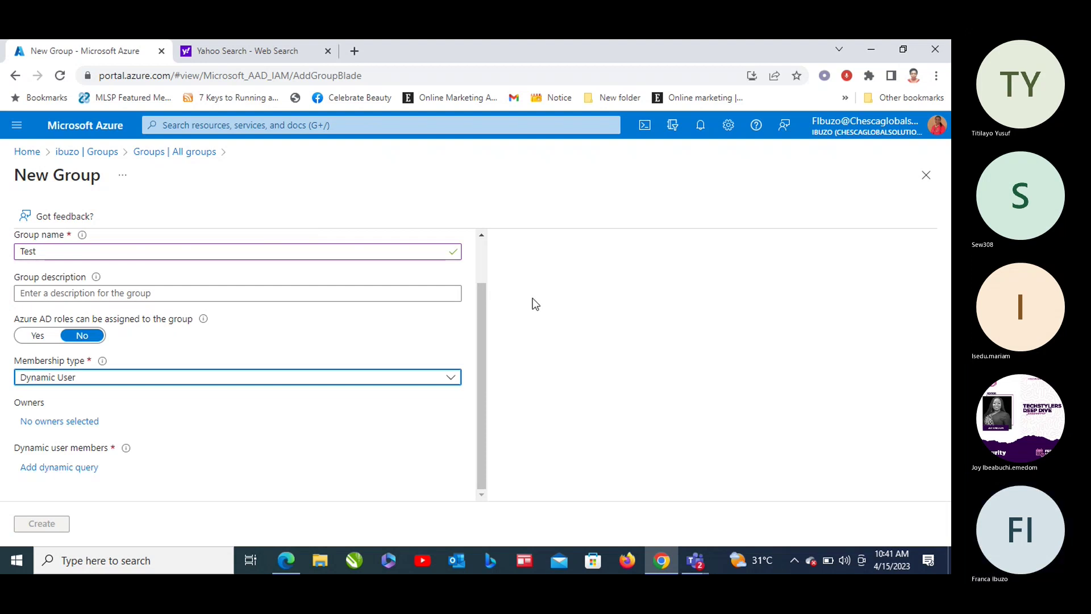
Open the Add dynamic query editor for the group's dynamic user members
{"action": "left_click", "coordinate": [70, 474]}
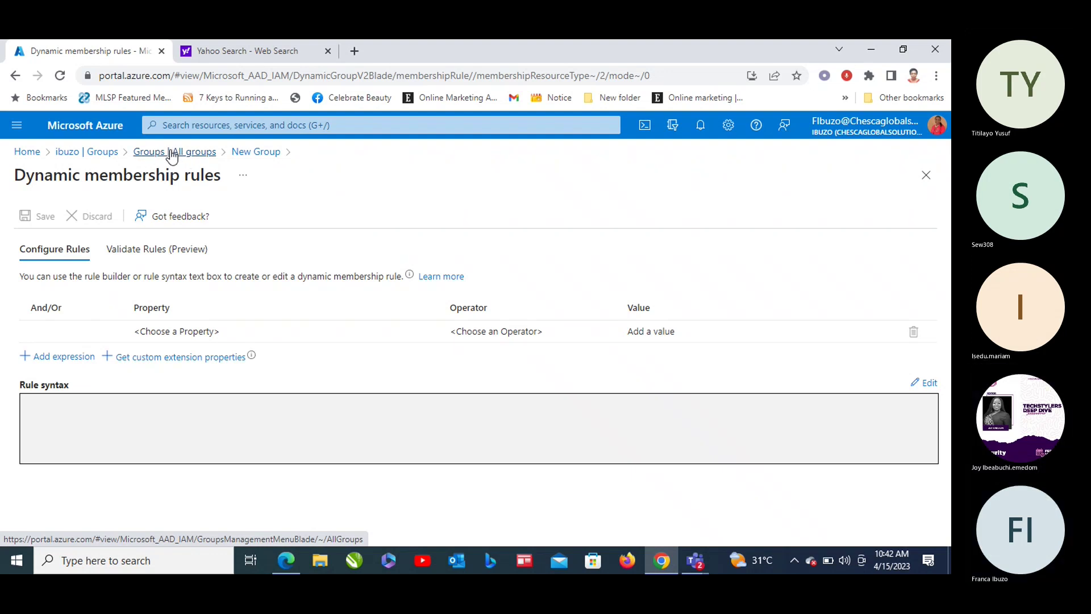
Leave the rules page via the Groups | All groups breadcrumb
{"action": "left_click", "coordinate": [172, 152]}
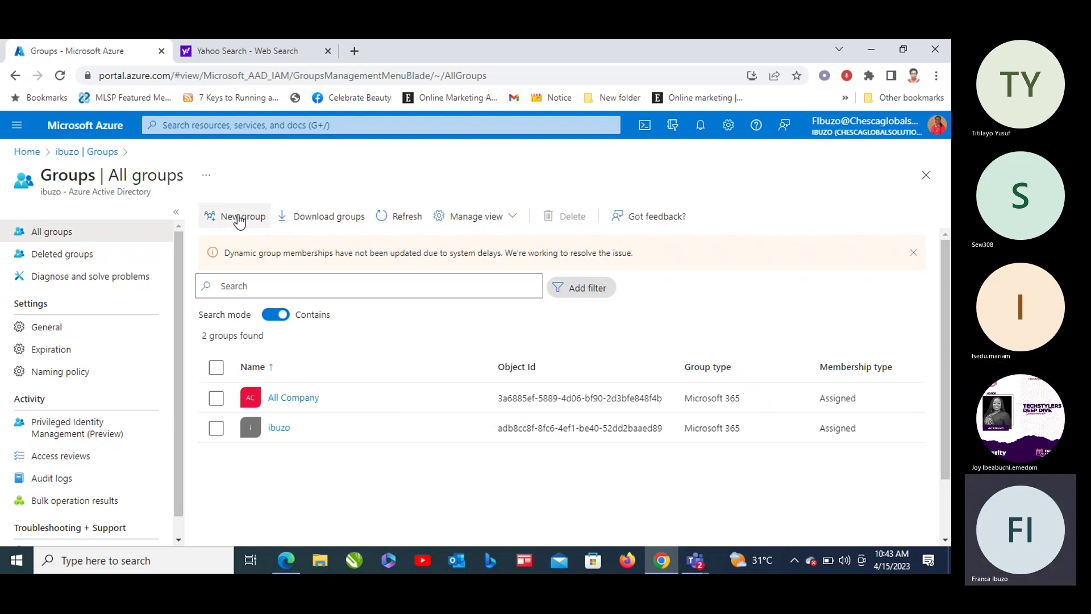
Start a fresh New Group form, keep Security type, and select the Group name box
{"action": "left_click", "coordinate": [242, 222]}
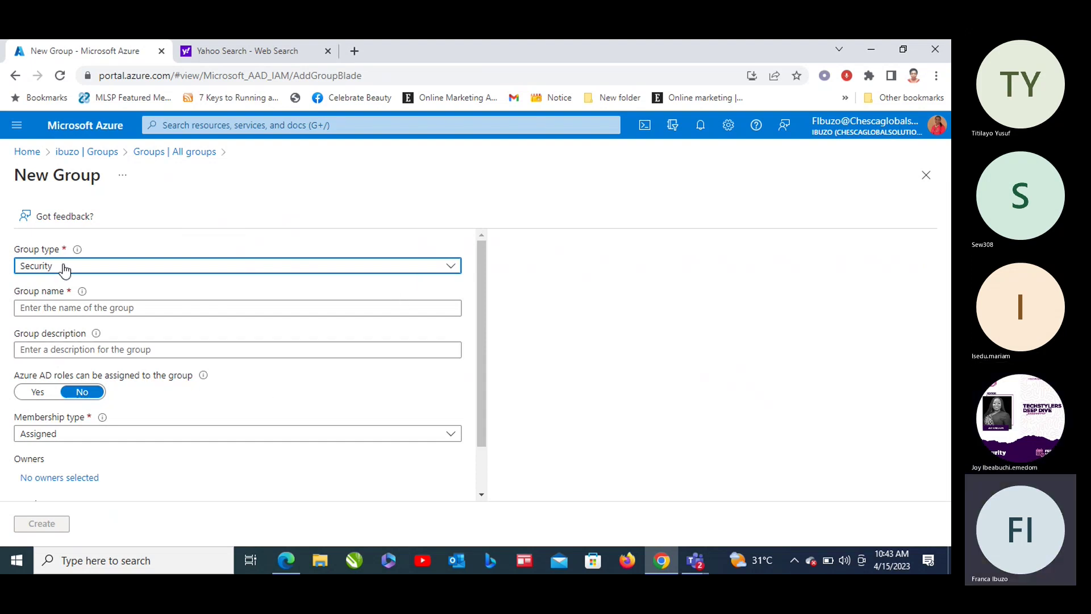
{"action": "left_click", "coordinate": [451, 267]}
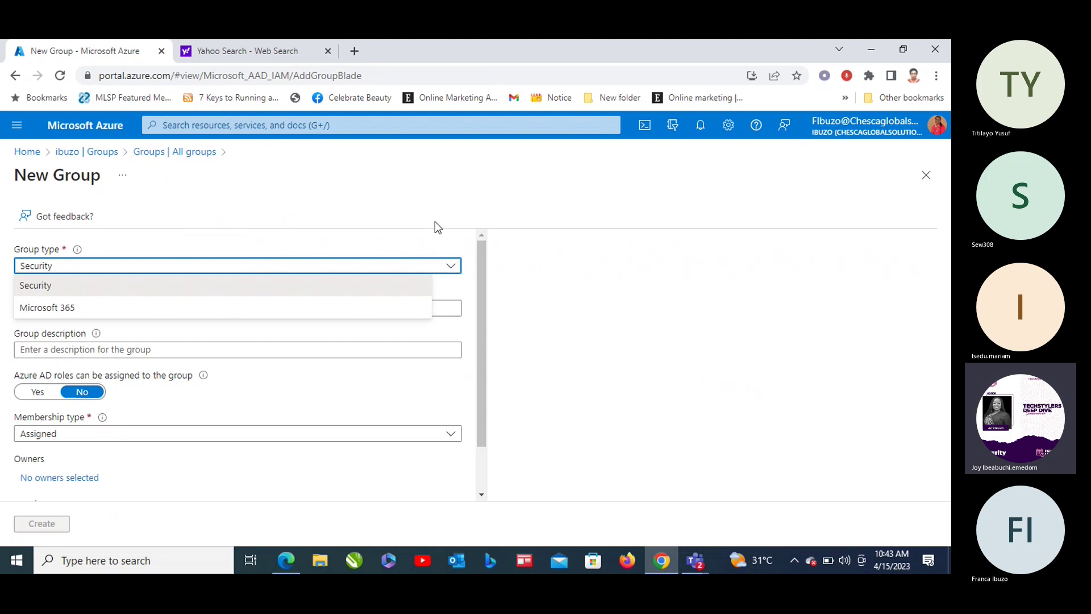
{"action": "left_click", "coordinate": [149, 239]}
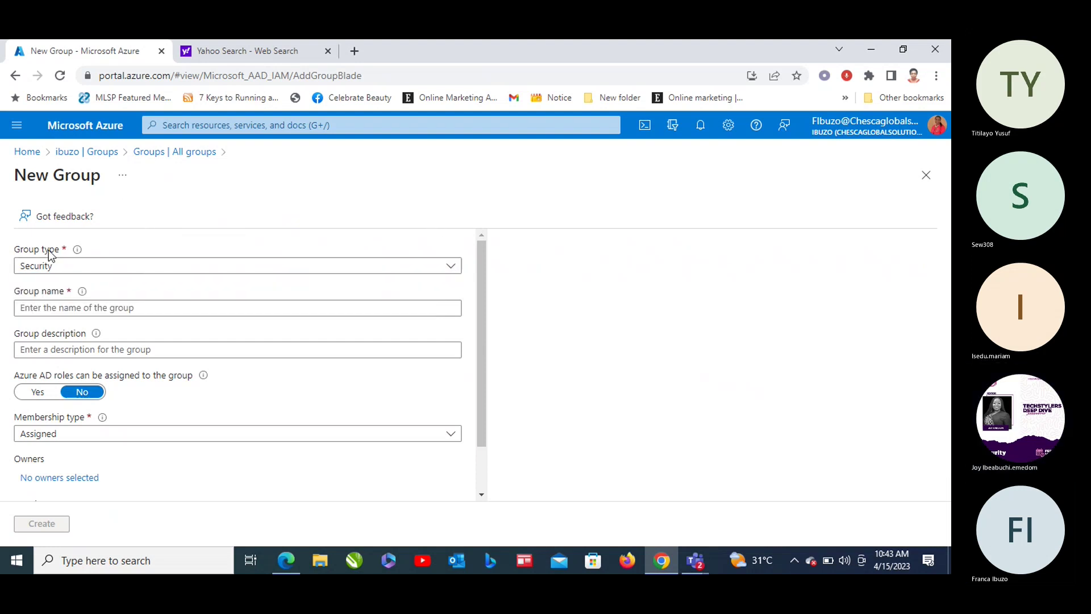
{"action": "mouse_move", "coordinate": [78, 255]}
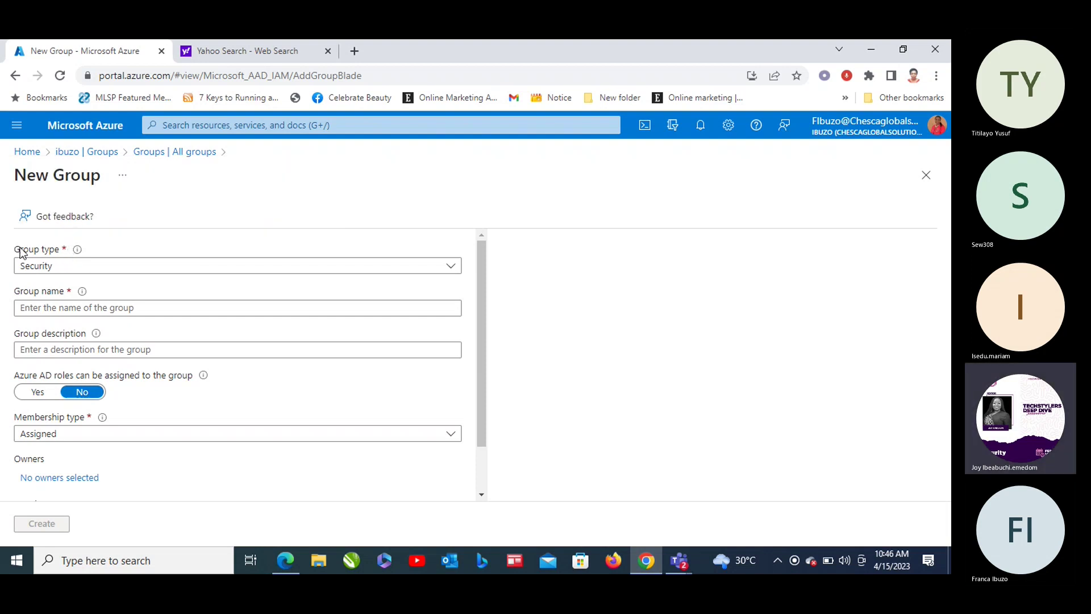
{"action": "left_click", "coordinate": [177, 307]}
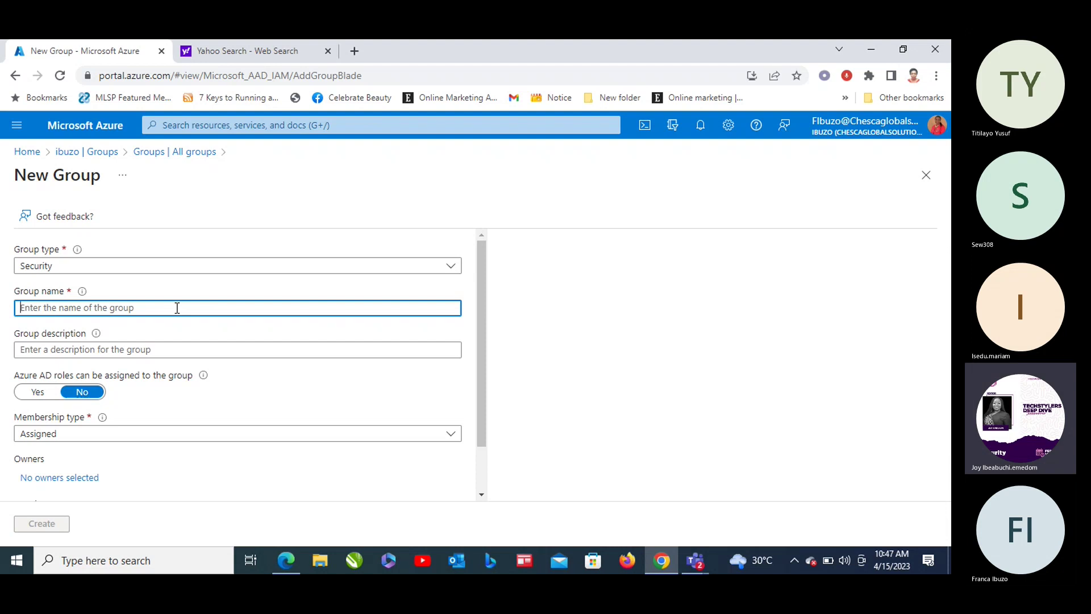
Remove the stray letter and name the group 'Power BI'
{"action": "type", "text": "G"}
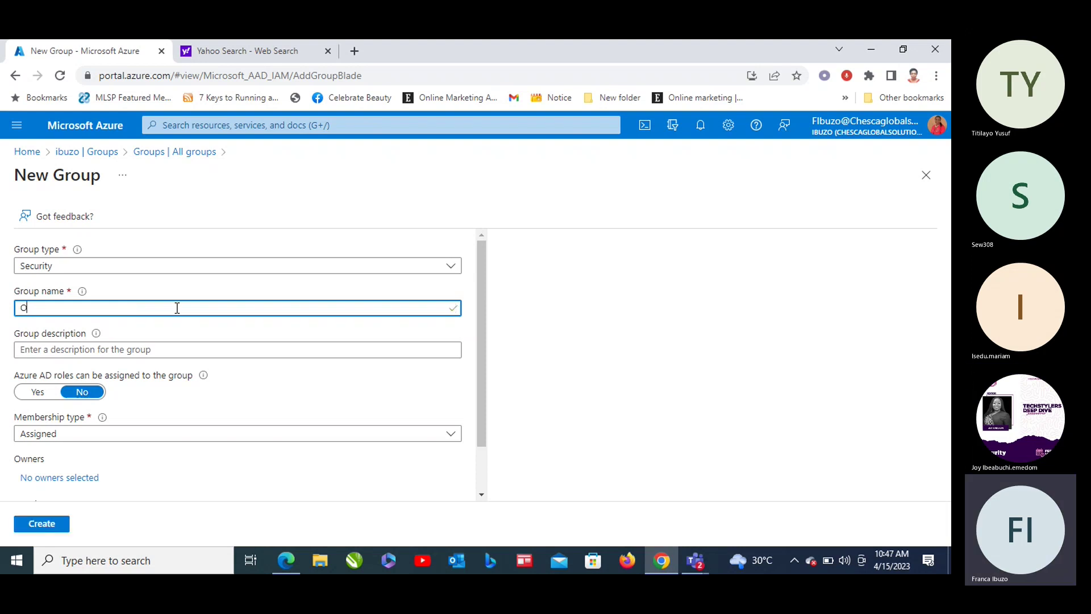
{"action": "key", "text": "BackSpace"}
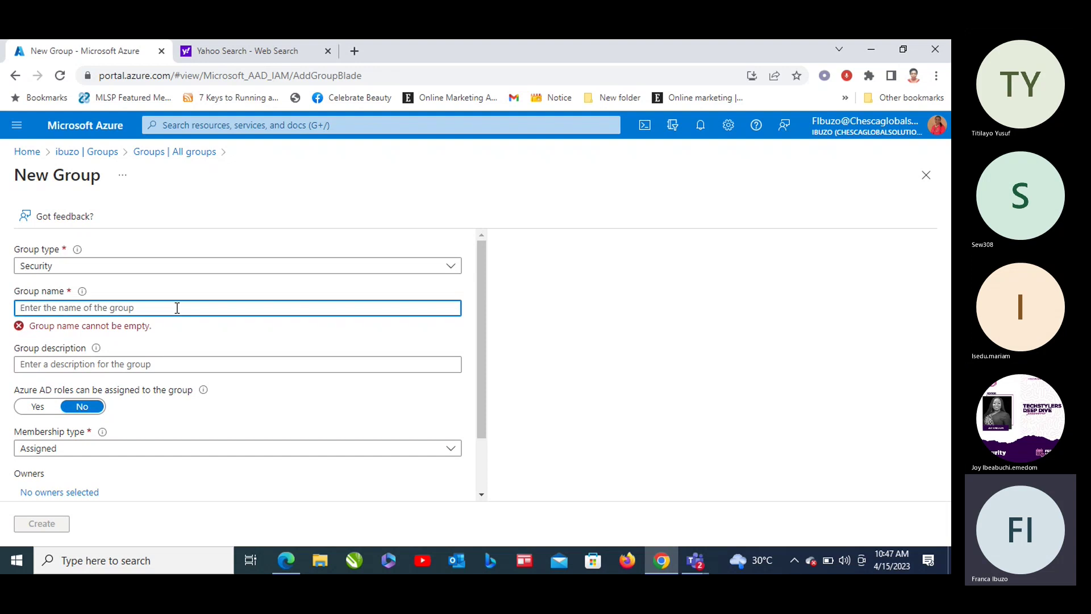
{"action": "type", "text": "Po"}
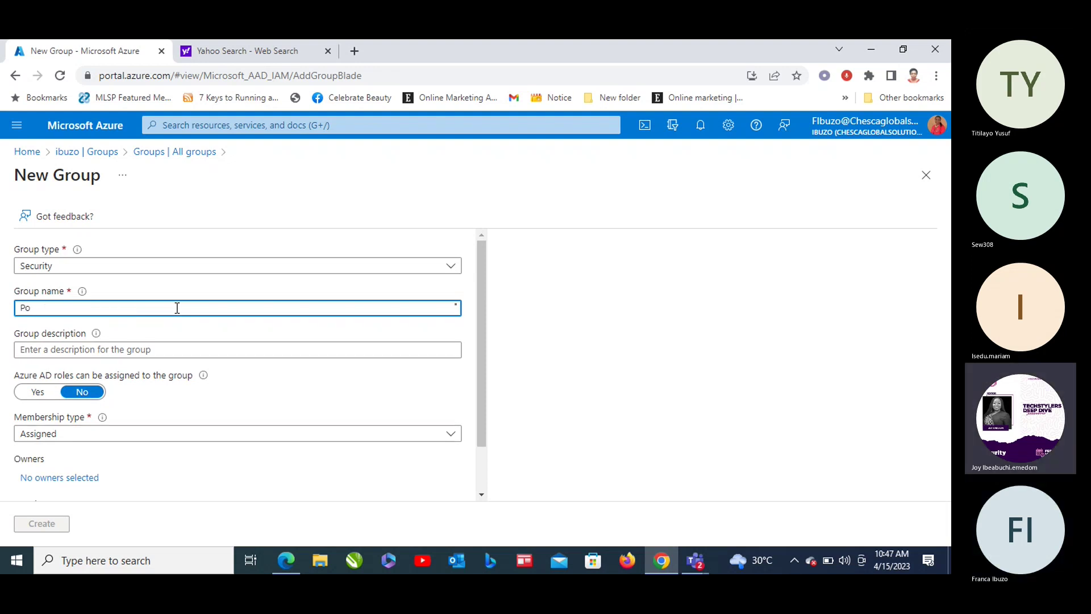
{"action": "type", "text": "wer"}
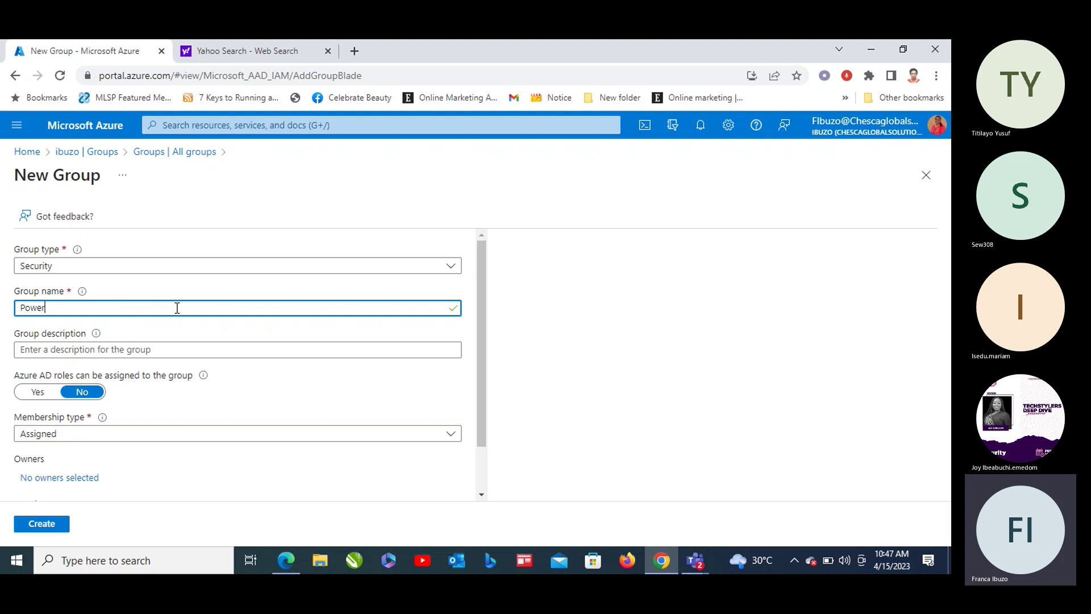
{"action": "type", "text": " BI"}
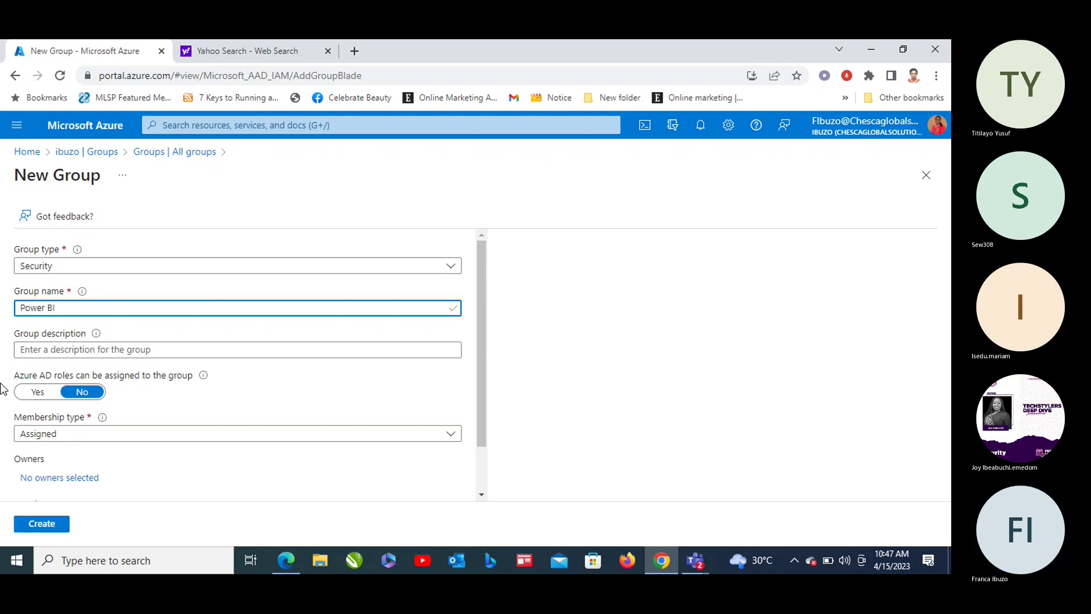
Scroll down the New Group form and expand the Membership type dropdown for the Power BI group
{"action": "left_click_drag", "start_coordinate": [479, 350], "coordinate": [480, 397]}
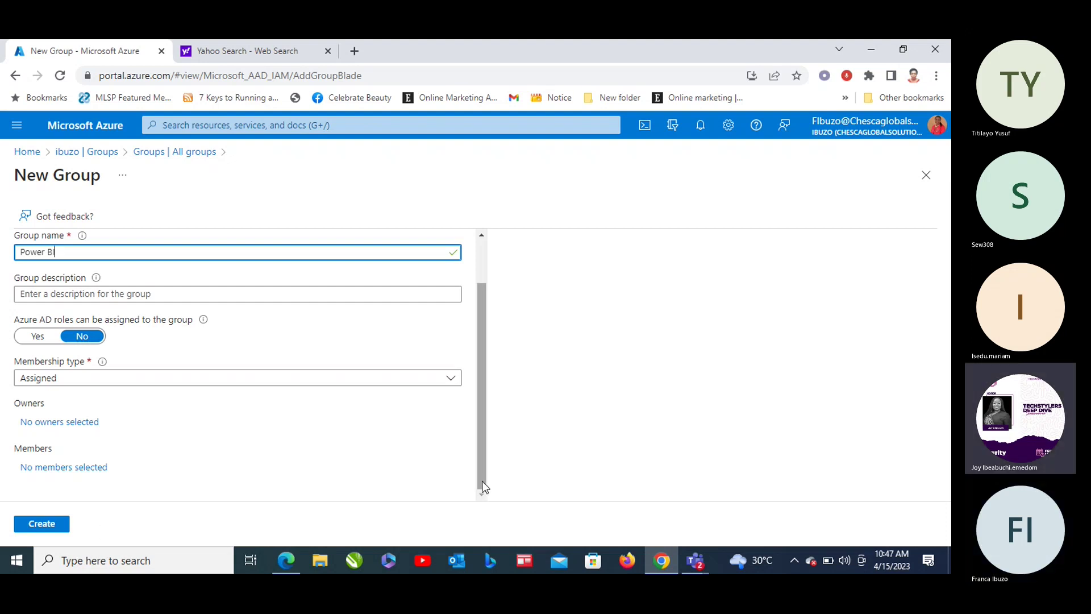
{"action": "mouse_move", "coordinate": [482, 481]}
{"action": "left_mouse_down"}
{"action": "mouse_move", "coordinate": [488, 393]}
{"action": "mouse_move", "coordinate": [485, 476]}
{"action": "left_mouse_up"}
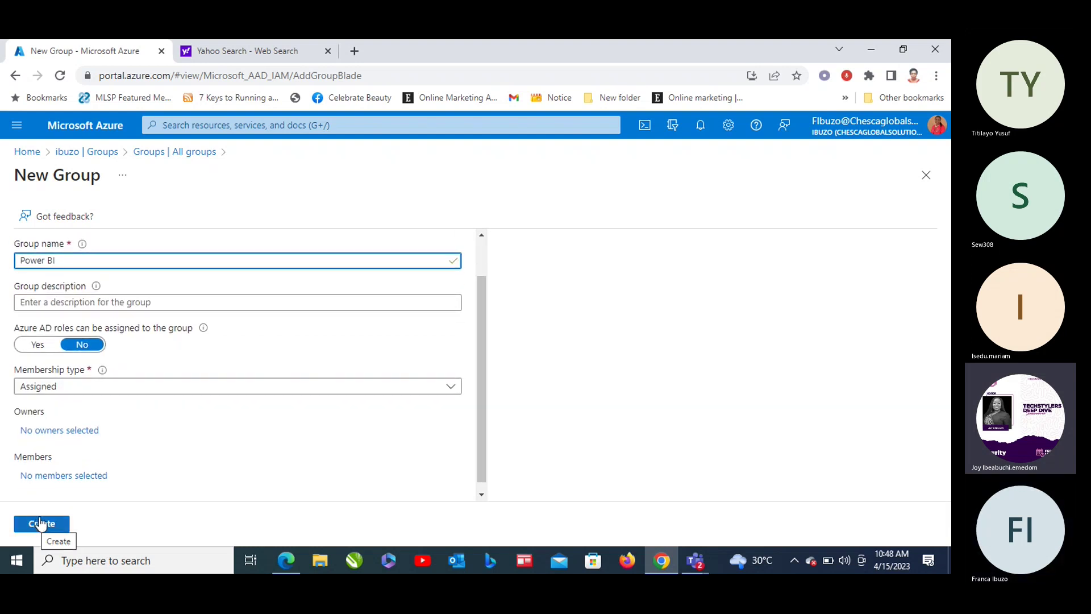
{"action": "left_click", "coordinate": [452, 389]}
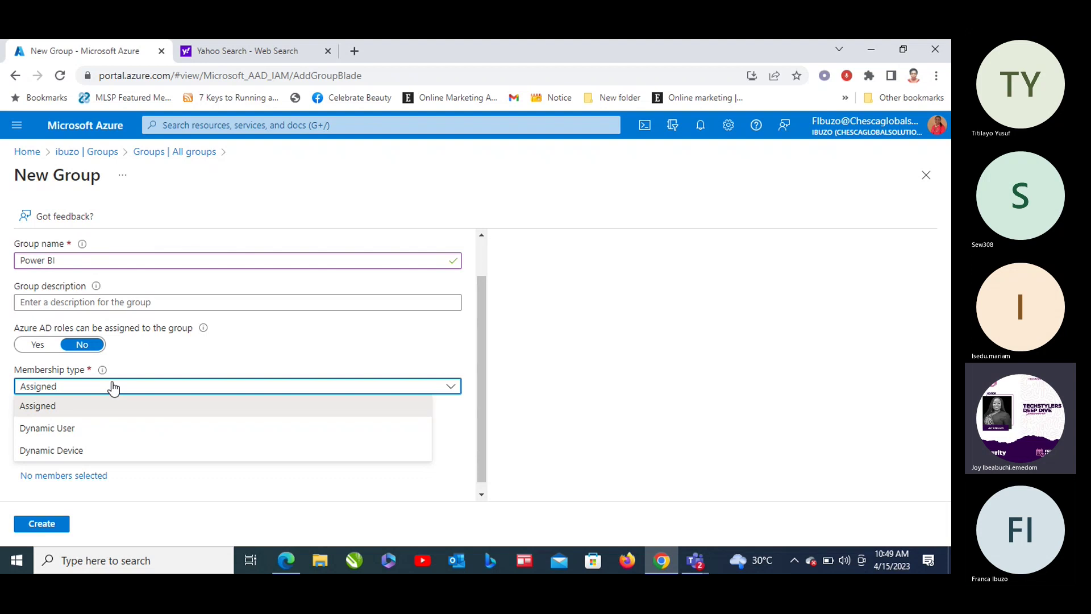
Choose Dynamic User as the Power BI group's membership type
{"action": "mouse_move", "coordinate": [102, 375]}
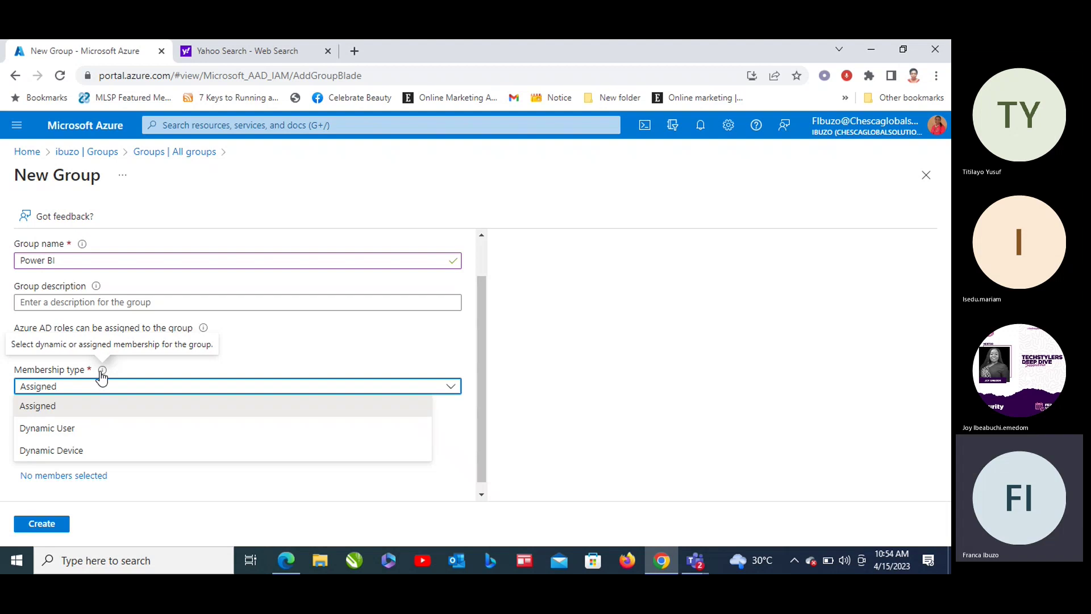
{"action": "left_click", "coordinate": [109, 432]}
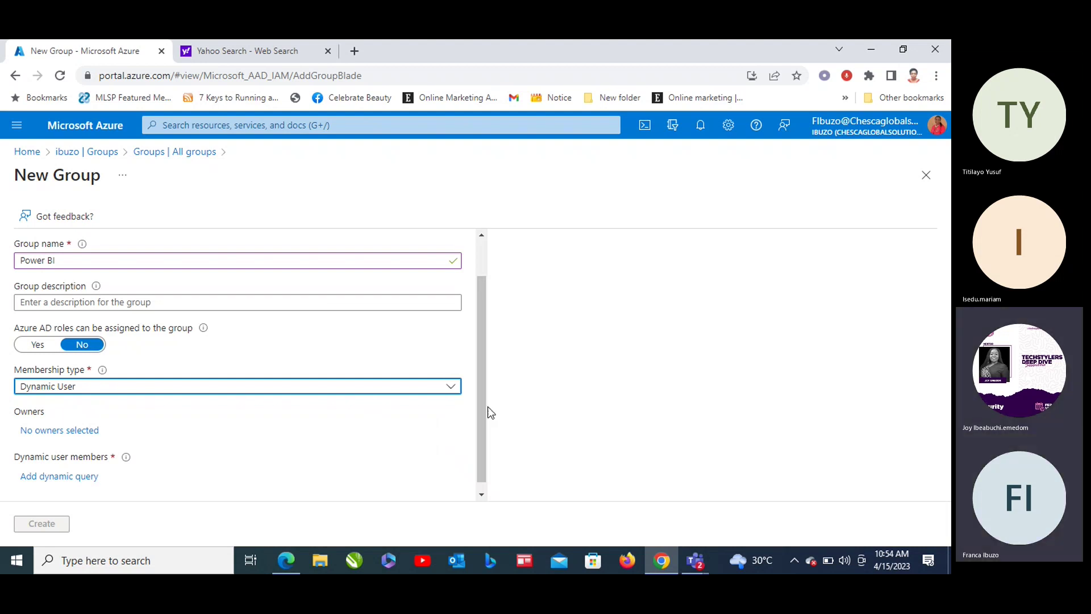
Stop sharing the Azure portal screen in the Teams meeting
{"action": "left_click_drag", "start_coordinate": [486, 409], "coordinate": [485, 442]}
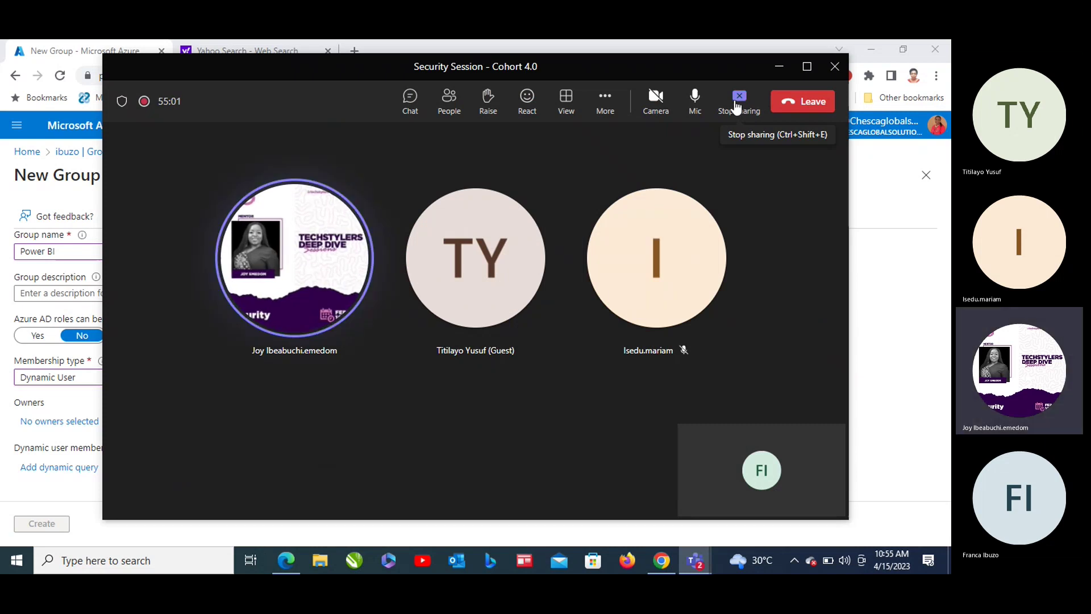
{"action": "left_click", "coordinate": [737, 105]}
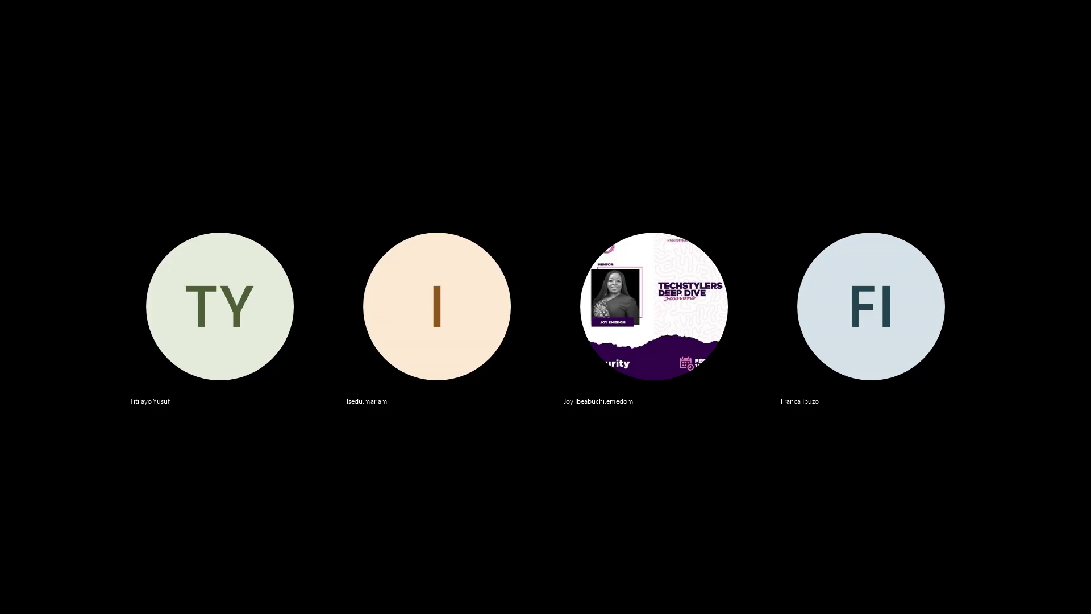
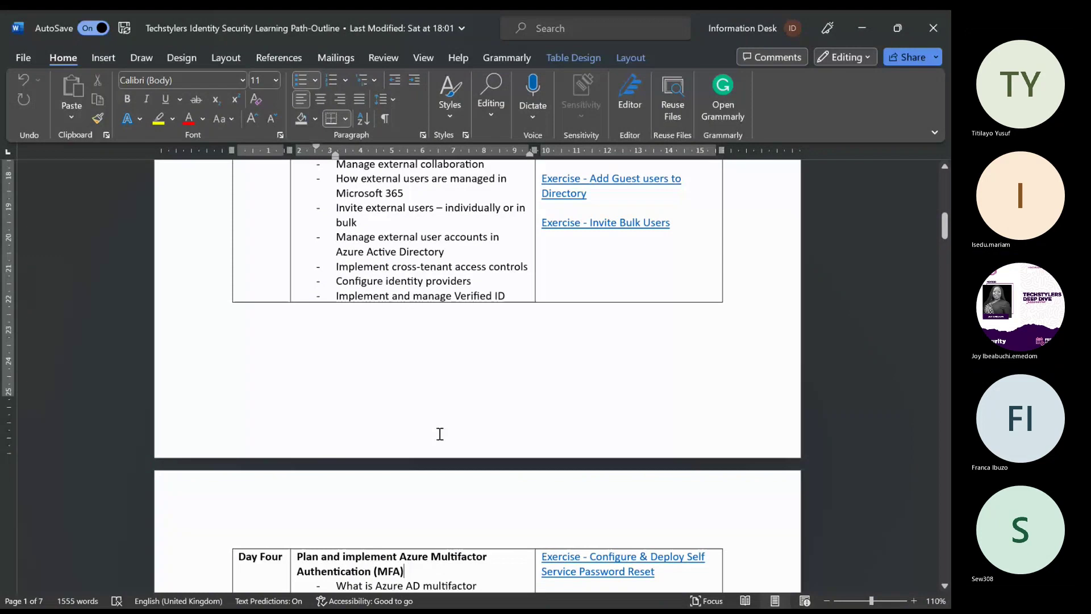
Move through the Day Two, Three and Four topics of the SC-300 outline
{"action": "scroll", "coordinate": [440, 434], "scroll_direction": "up", "scroll_amount": 2}
{"action": "key", "text": "Up"}
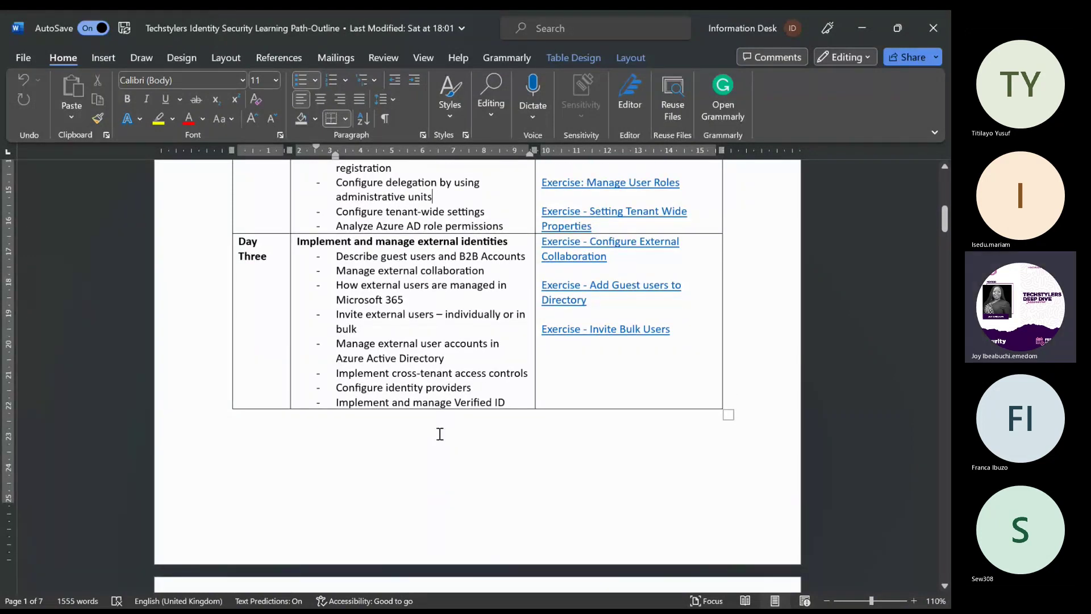
{"action": "scroll", "coordinate": [440, 433], "scroll_direction": "down", "scroll_amount": 6}
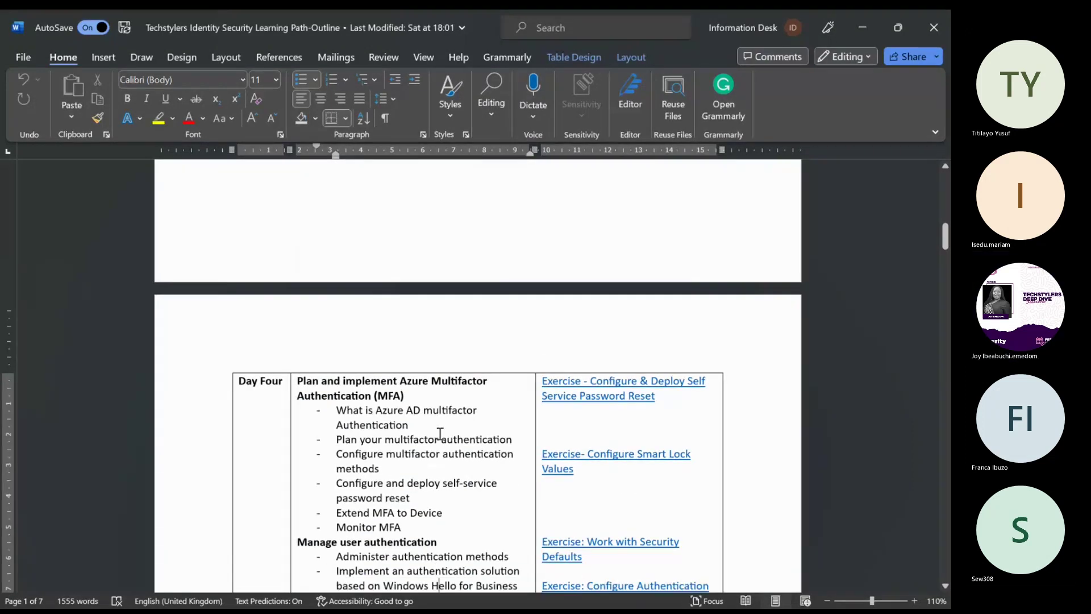
{"action": "key", "text": "Up"}
{"action": "key", "text": "Up"}
{"action": "key", "text": "Up"}
{"action": "key", "text": "Up"}
{"action": "key", "text": "Up"}
{"action": "key", "text": "Up"}
{"action": "key", "text": "Up"}
{"action": "key", "text": "Up"}
{"action": "key", "text": "Up"}
{"action": "key", "text": "Up"}
{"action": "key", "text": "Up"}
{"action": "key", "text": "Up"}
{"action": "key", "text": "Up"}
{"action": "key", "text": "Up"}
{"action": "key", "text": "Up"}
{"action": "key", "text": "Up"}
{"action": "key", "text": "Up"}
{"action": "key", "text": "Up"}
{"action": "key", "text": "Up"}
{"action": "key", "text": "Up"}
{"action": "key", "text": "Up"}
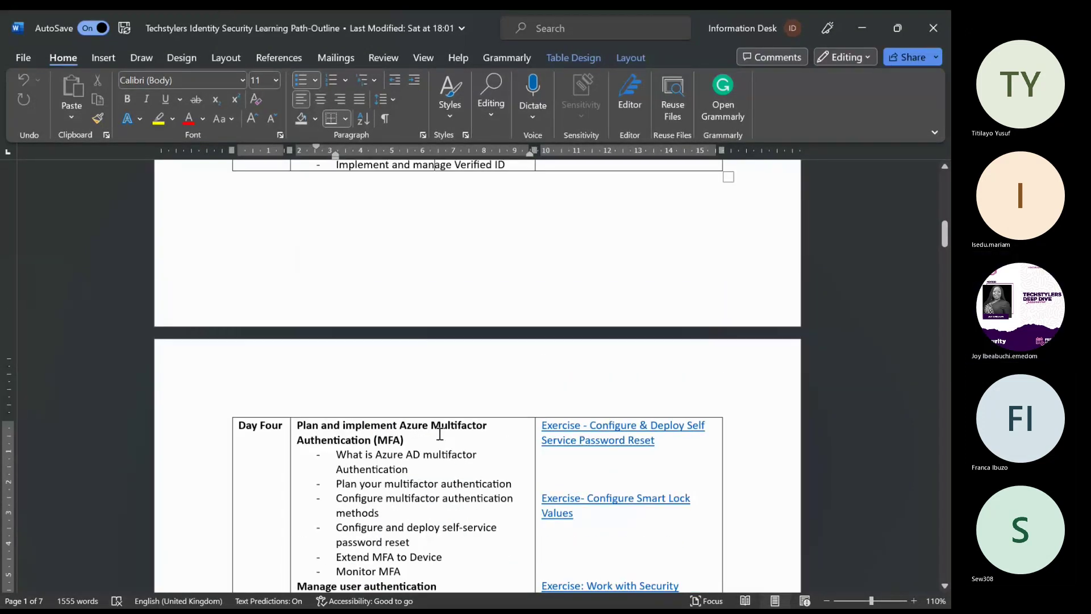
{"action": "key", "text": "Up"}
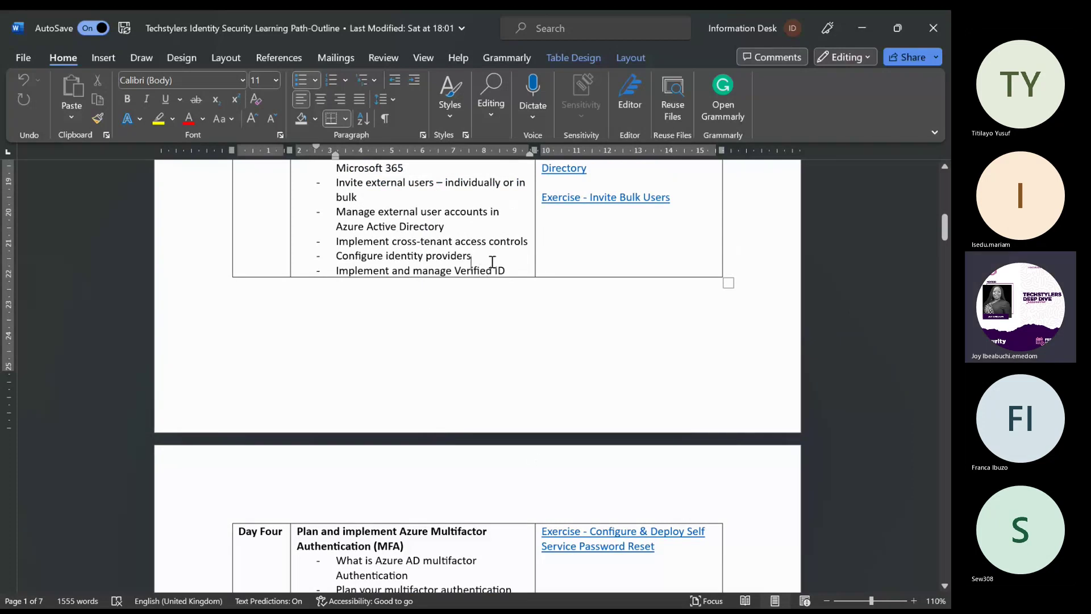
{"action": "key", "text": "Down"}
{"action": "key", "text": "Down"}
{"action": "key", "text": "Down"}
{"action": "key", "text": "Down"}
{"action": "key", "text": "Down"}
{"action": "key", "text": "Down"}
{"action": "key", "text": "Down"}
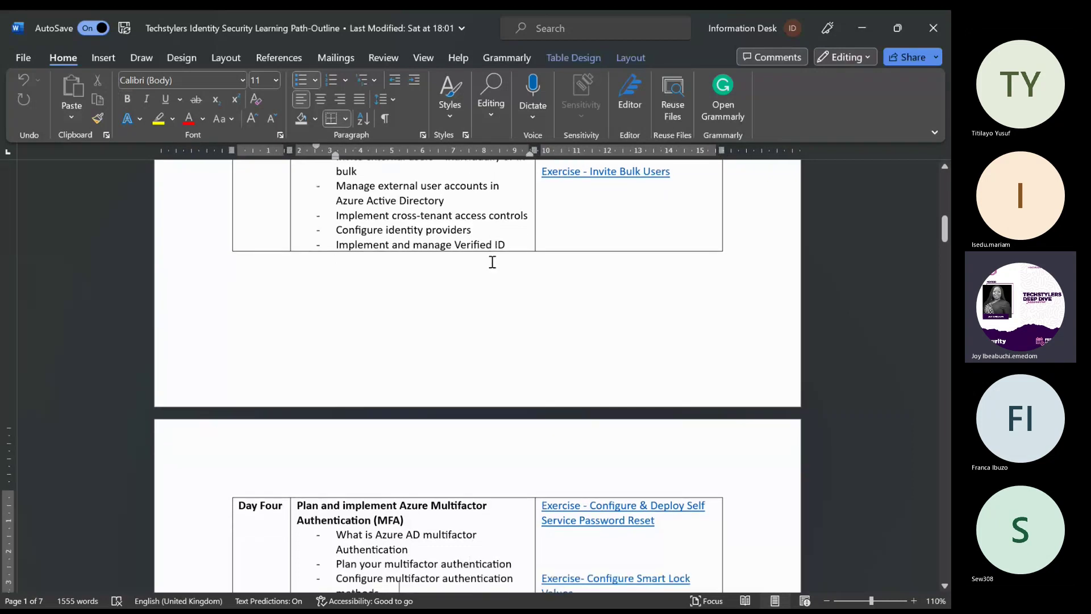
{"action": "key", "text": "Down"}
{"action": "key", "text": "Down"}
{"action": "key", "text": "Down"}
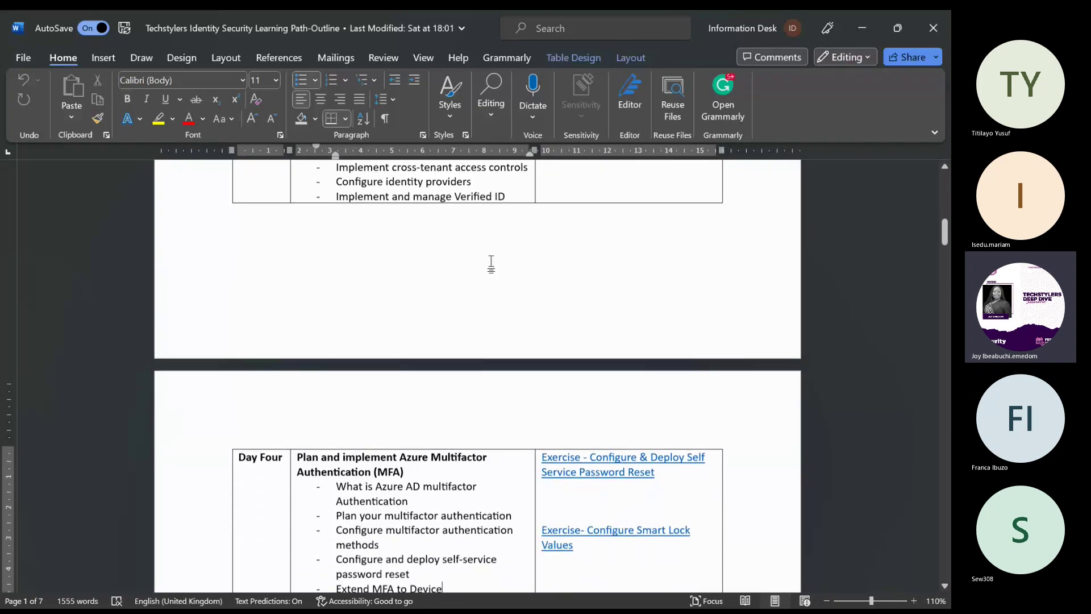
{"action": "scroll", "coordinate": [492, 264], "scroll_direction": "down", "scroll_amount": 4}
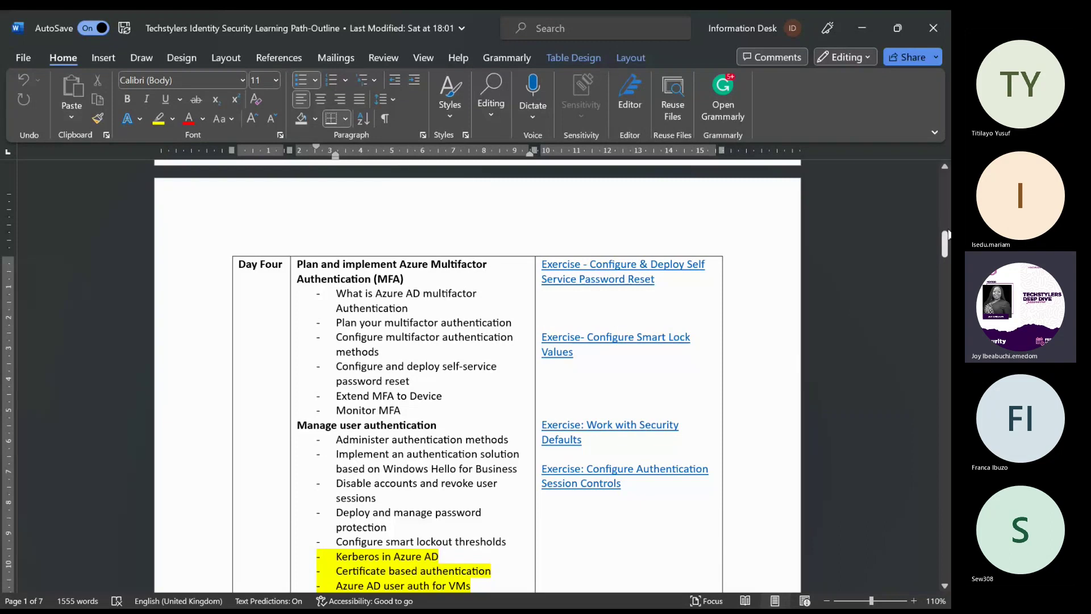
Scroll further down the outline past the MFA topics
{"action": "left_click_drag", "start_coordinate": [947, 235], "coordinate": [938, 208]}
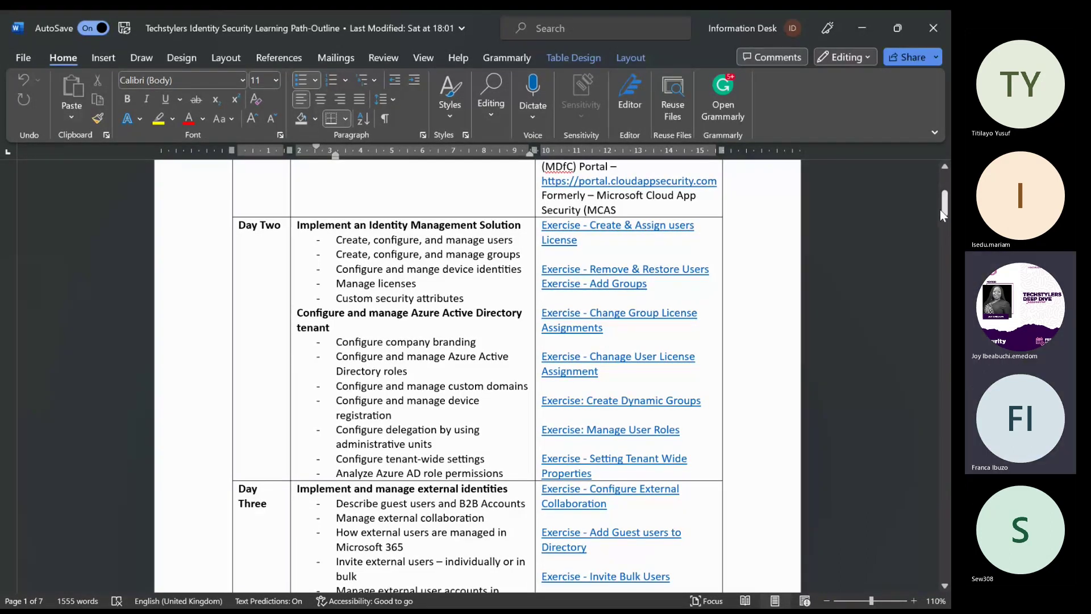
{"action": "left_click_drag", "start_coordinate": [941, 214], "coordinate": [946, 226]}
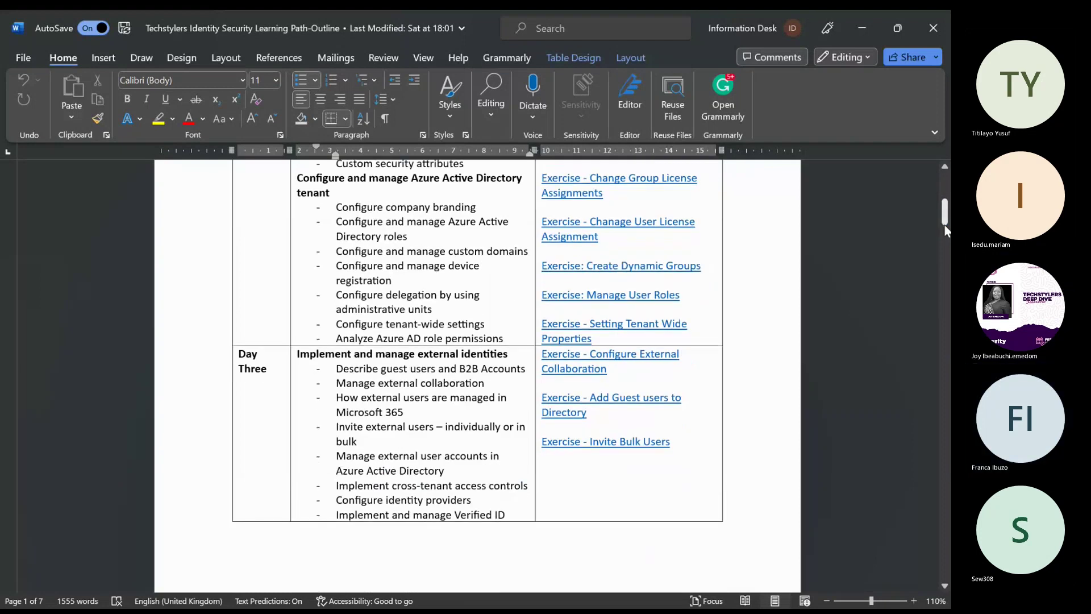
{"action": "left_click", "coordinate": [946, 230]}
{"action": "scroll", "coordinate": [949, 243], "scroll_direction": "up", "scroll_amount": 4}
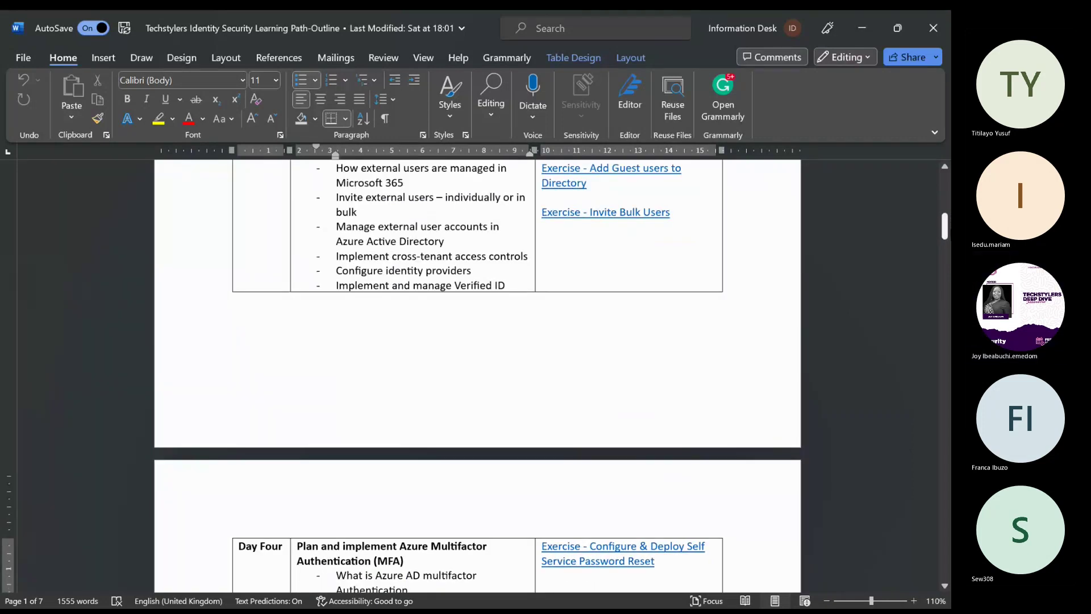
{"action": "scroll", "coordinate": [477, 375], "scroll_direction": "down", "scroll_amount": 5}
{"action": "scroll", "coordinate": [477, 375], "scroll_direction": "down", "scroll_amount": 1}
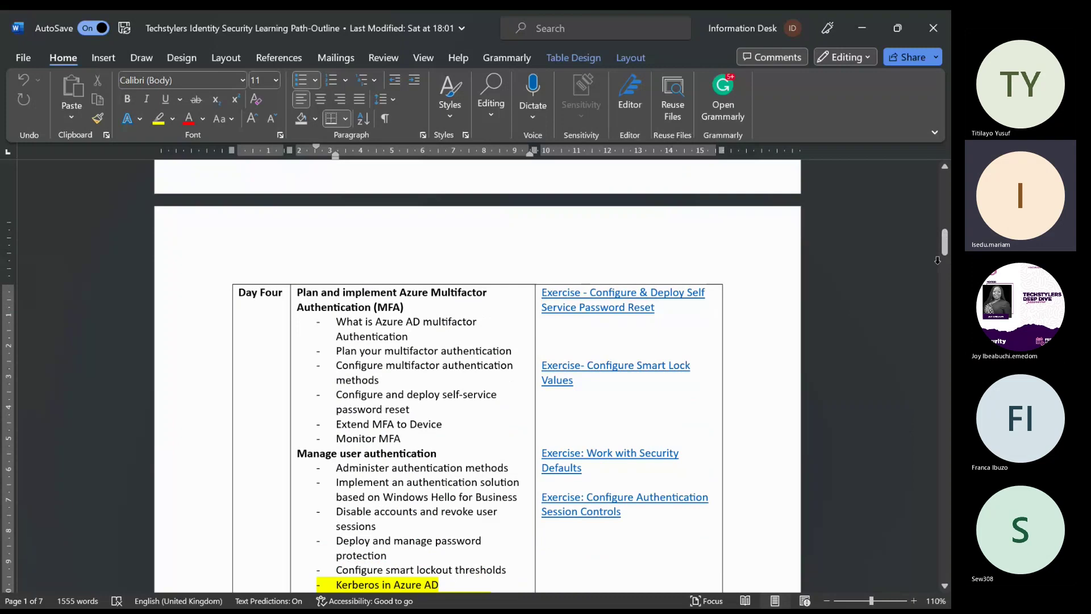
{"action": "left_click", "coordinate": [945, 586]}
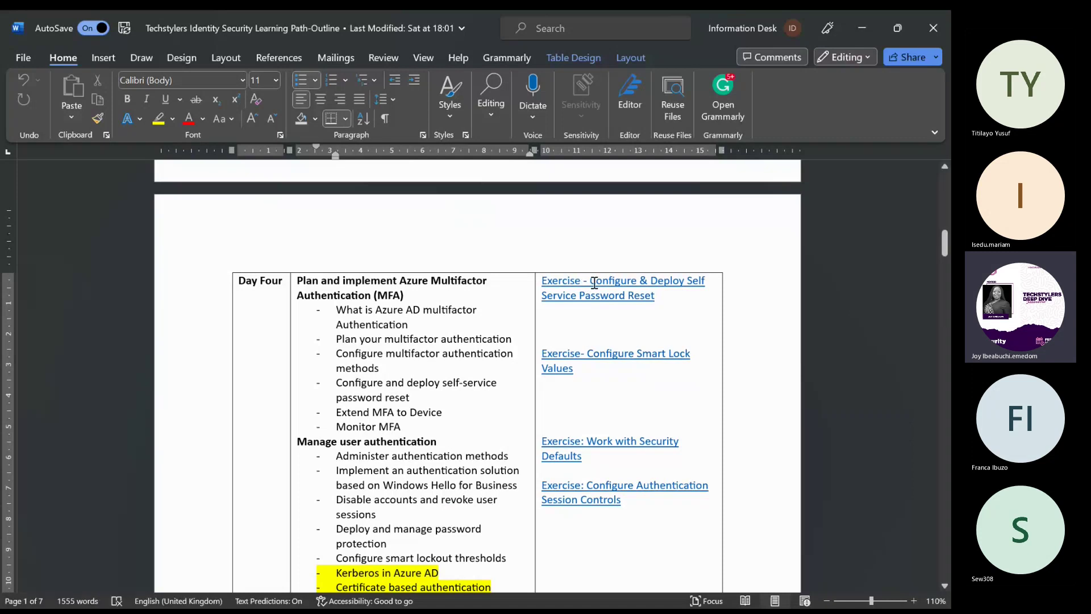
Follow the Add Guest users exercise link from the outline into the browser
{"action": "left_click", "coordinate": [594, 284]}
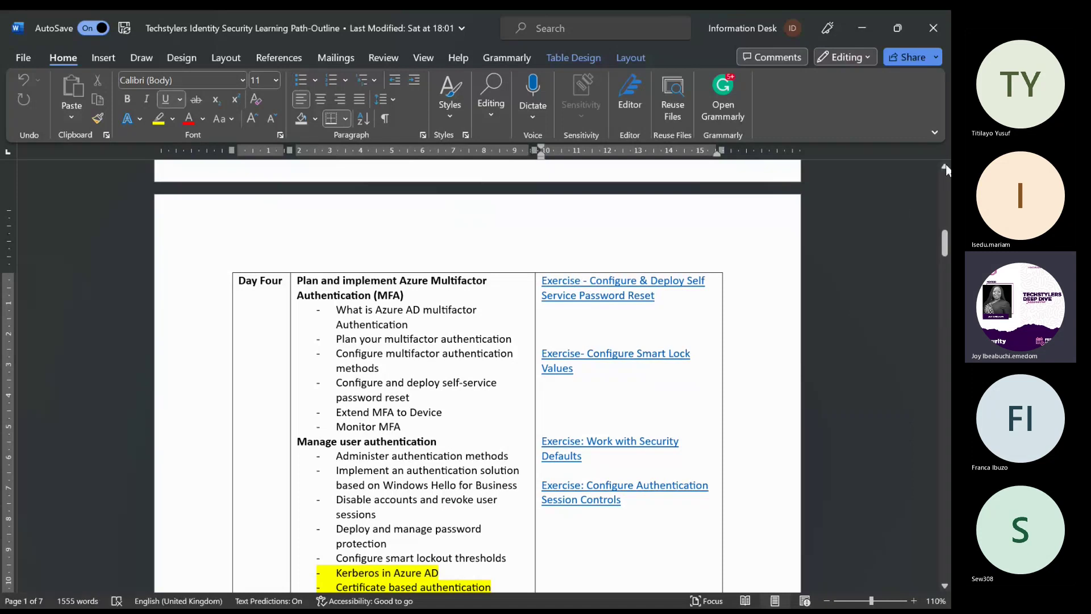
{"action": "left_click", "coordinate": [945, 167]}
{"action": "left_click_drag", "start_coordinate": [946, 168], "coordinate": [945, 168]}
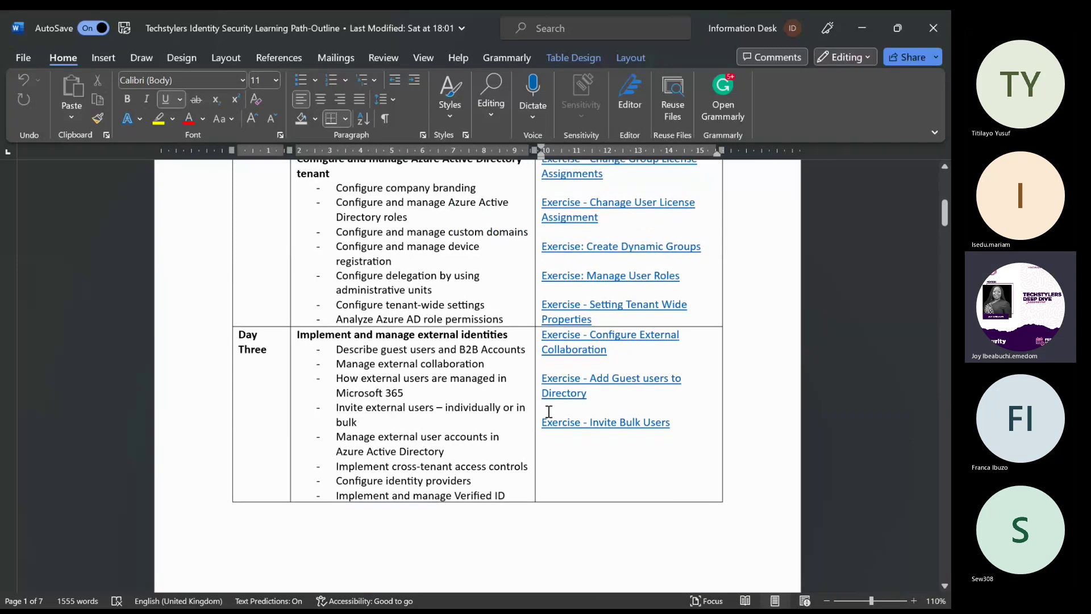
{"action": "right_click", "coordinate": [567, 380]}
{"action": "left_click", "coordinate": [587, 378]}
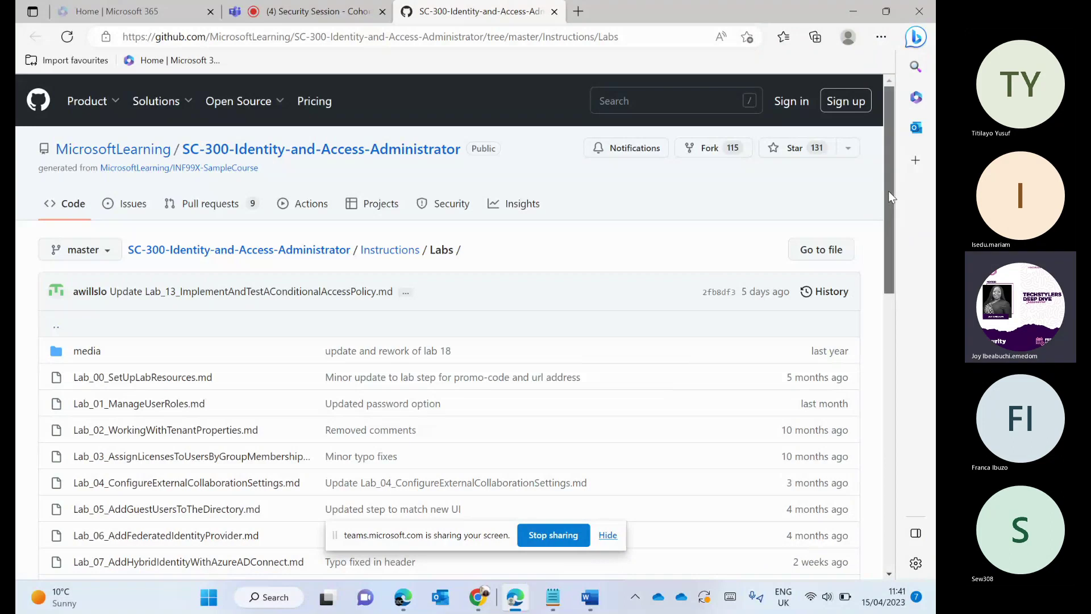
Open Lab_01_ManageUserRoles.md in the Labs folder and read through its instructions
{"action": "left_click_drag", "start_coordinate": [889, 191], "coordinate": [865, 247]}
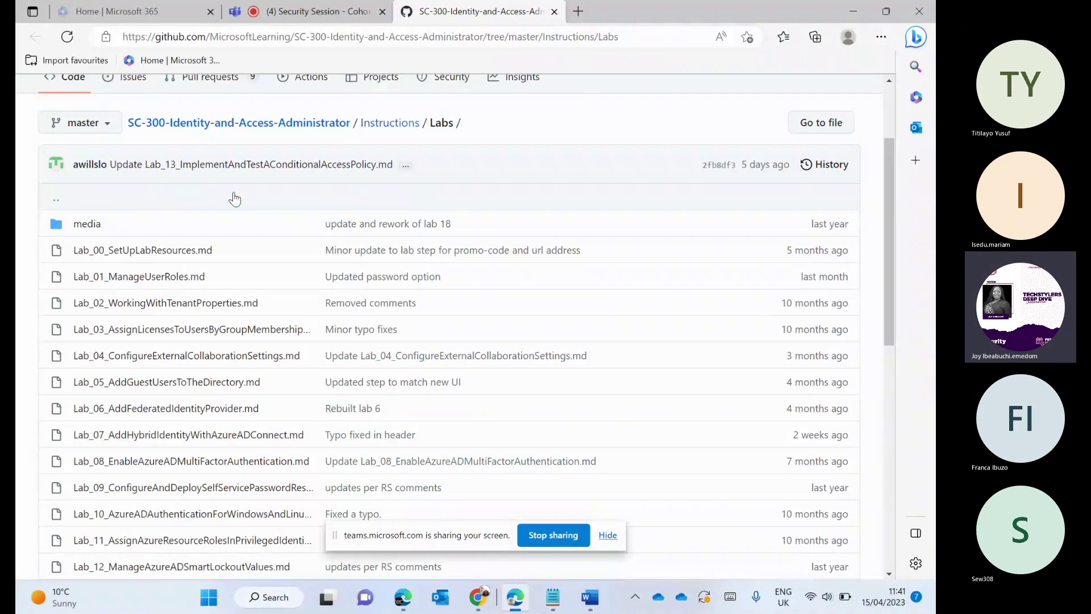
{"action": "left_click", "coordinate": [160, 277]}
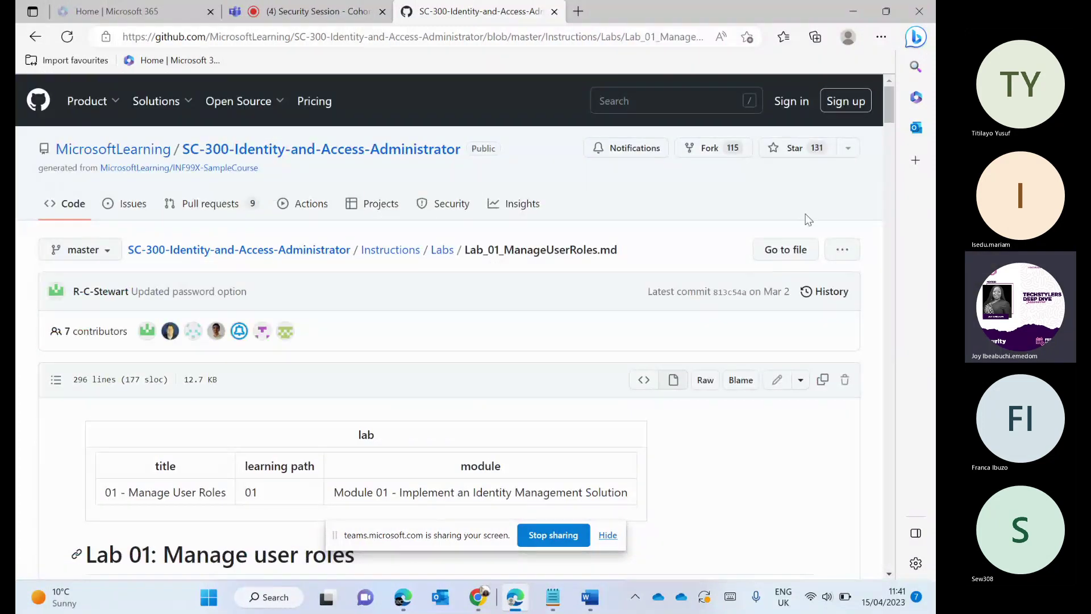
{"action": "left_click_drag", "start_coordinate": [891, 94], "coordinate": [896, 168]}
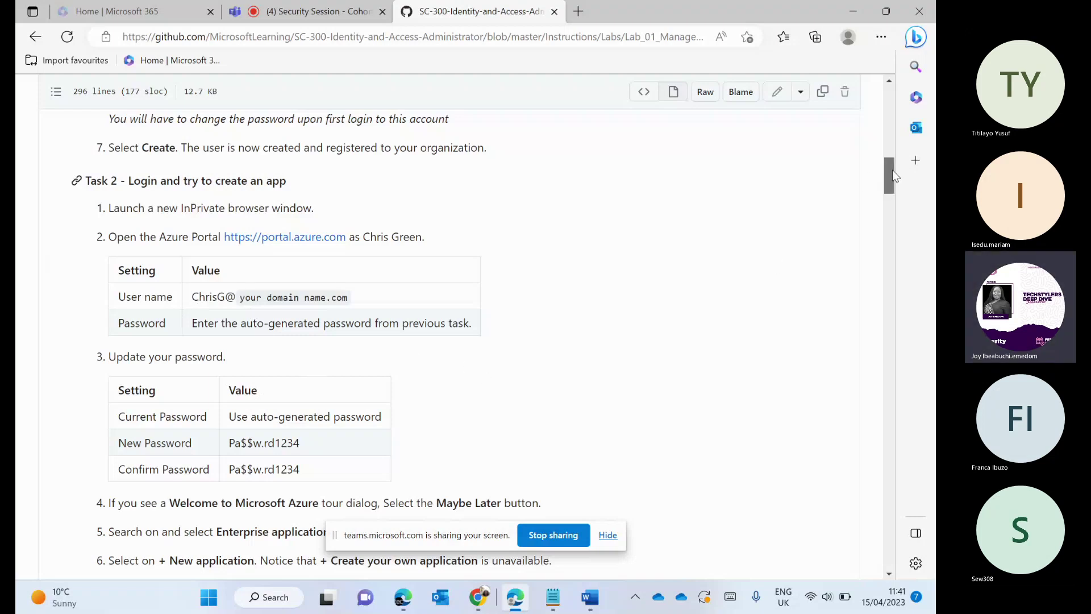
{"action": "left_click_drag", "start_coordinate": [893, 175], "coordinate": [908, 227]}
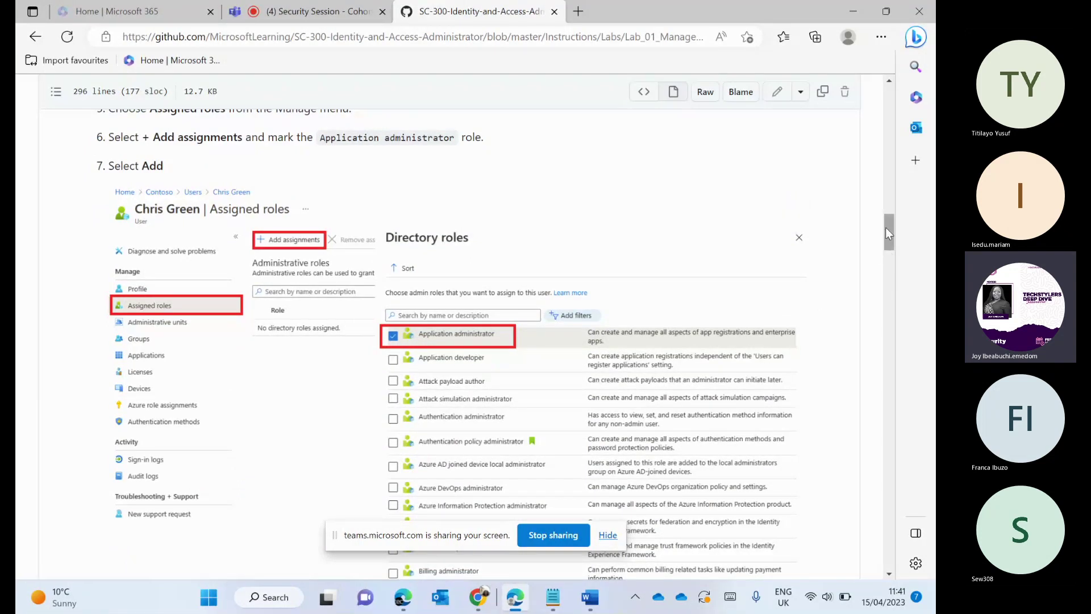
{"action": "left_click_drag", "start_coordinate": [887, 234], "coordinate": [900, 345]}
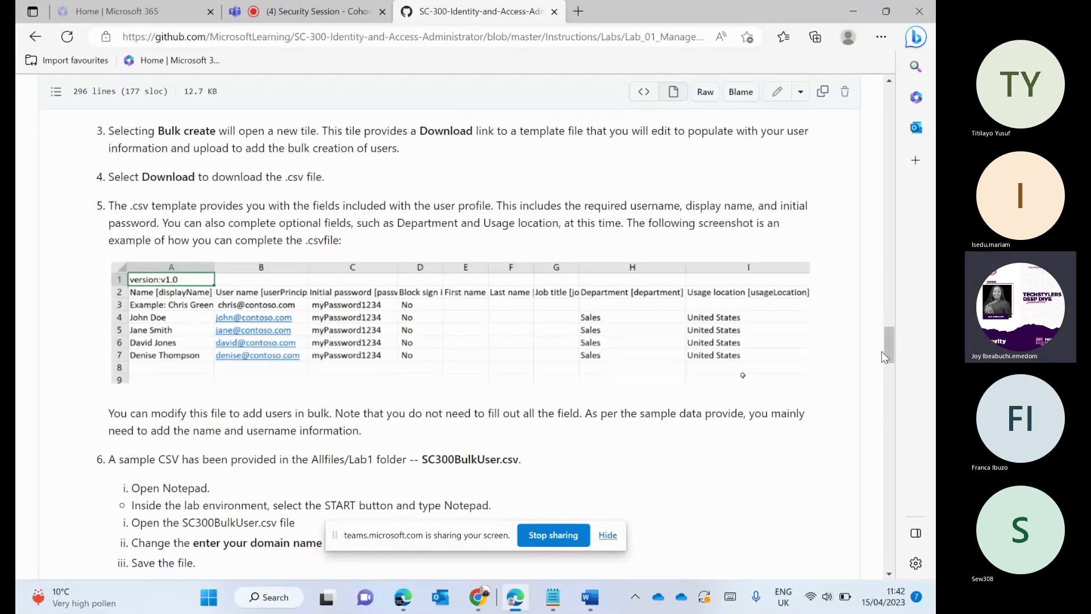
{"action": "left_click_drag", "start_coordinate": [890, 340], "coordinate": [810, 34]}
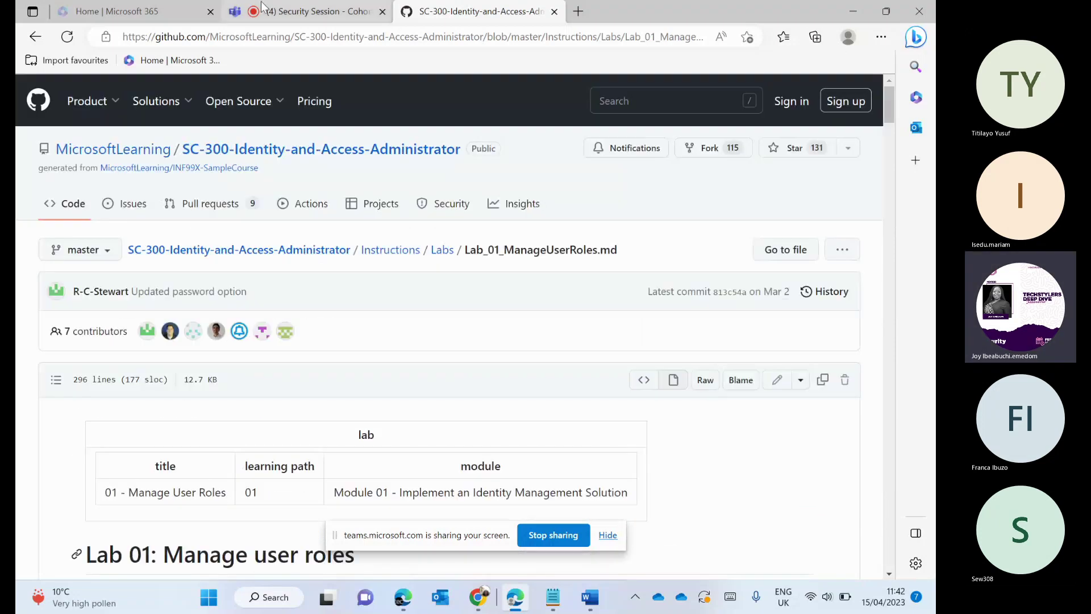
{"action": "left_click", "coordinate": [372, 13]}
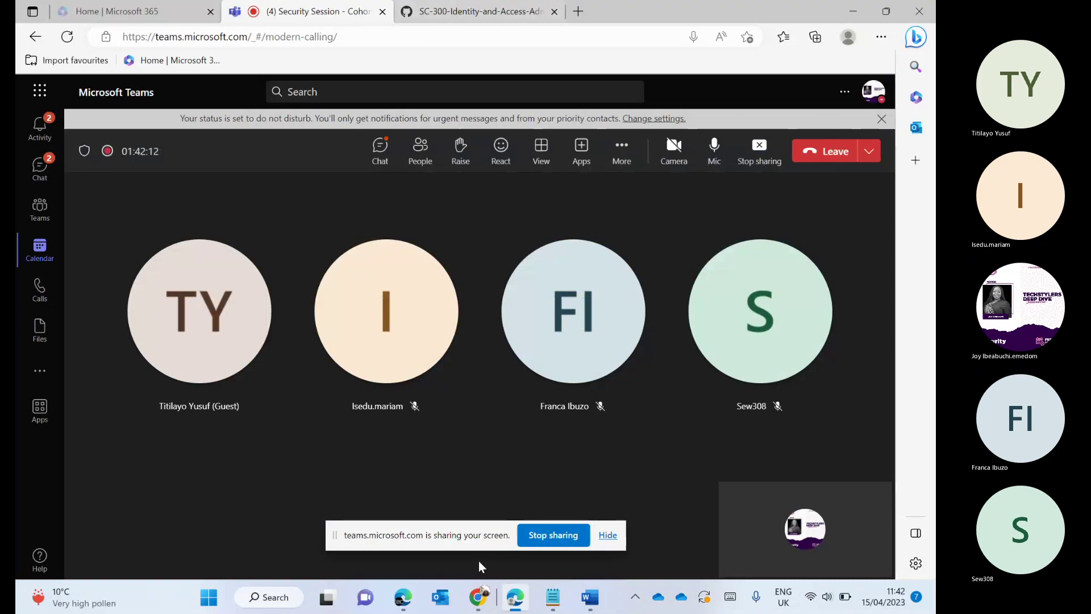
Back in the Word outline, open the 'Exercise - Create & Assign users License' link
{"action": "left_click", "coordinate": [597, 606]}
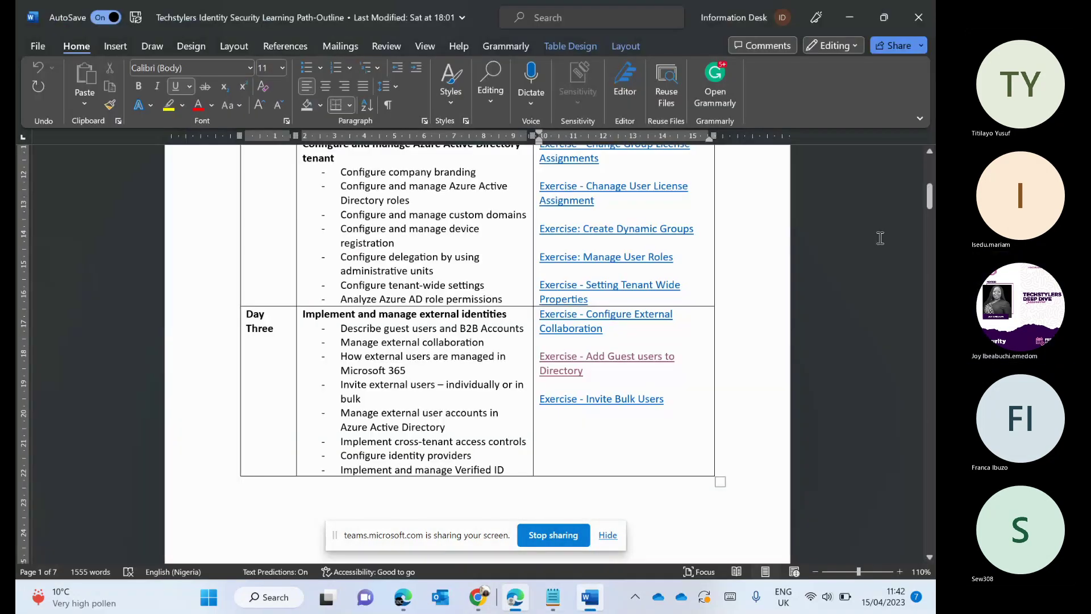
{"action": "scroll", "coordinate": [930, 201], "scroll_direction": "up", "scroll_amount": 10}
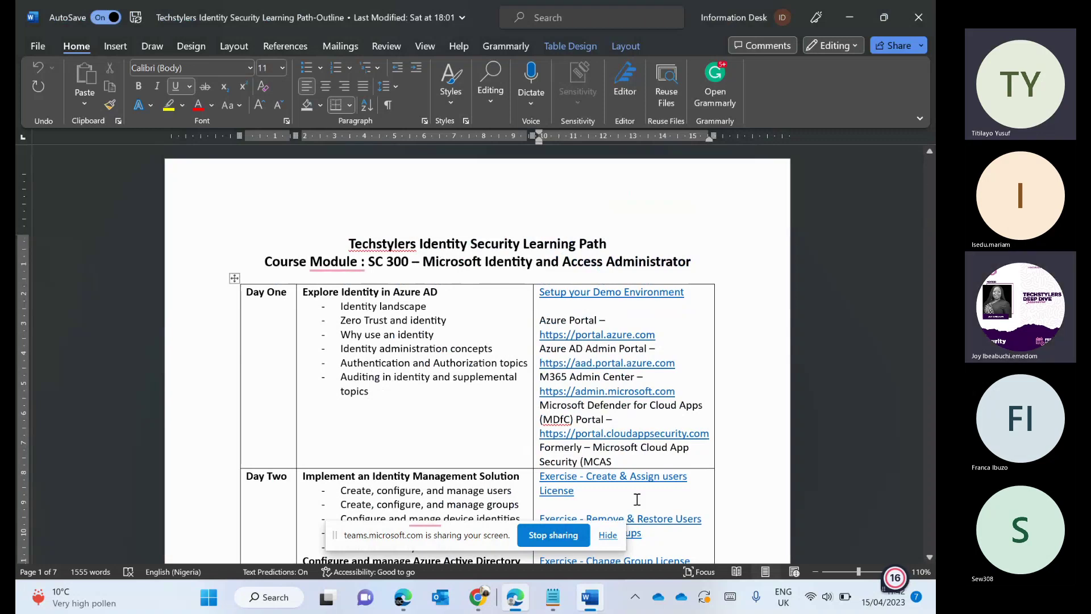
{"action": "right_click", "coordinate": [633, 476]}
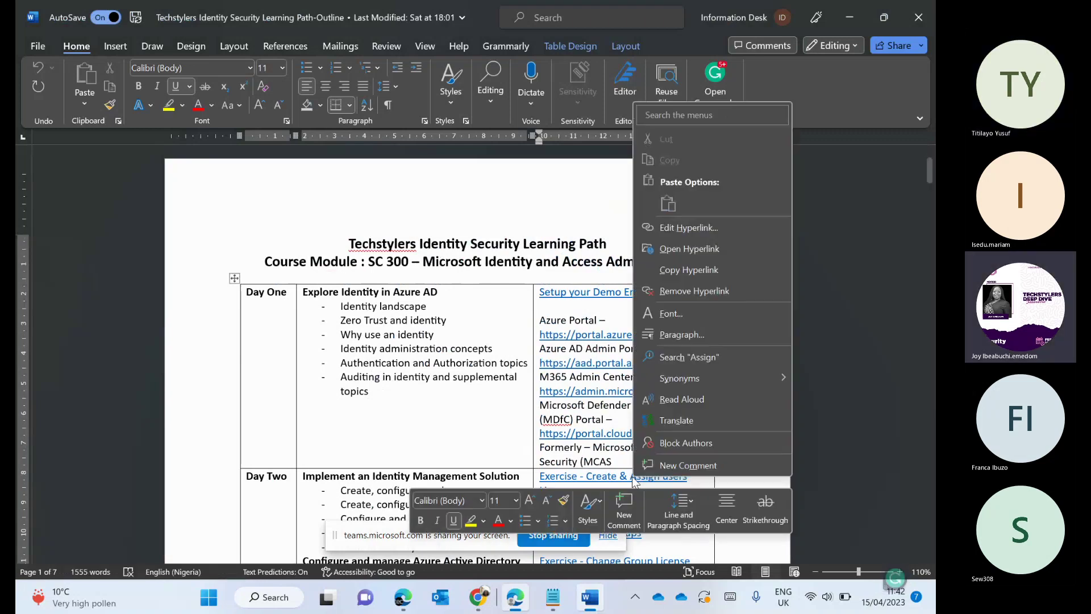
{"action": "left_click", "coordinate": [668, 247]}
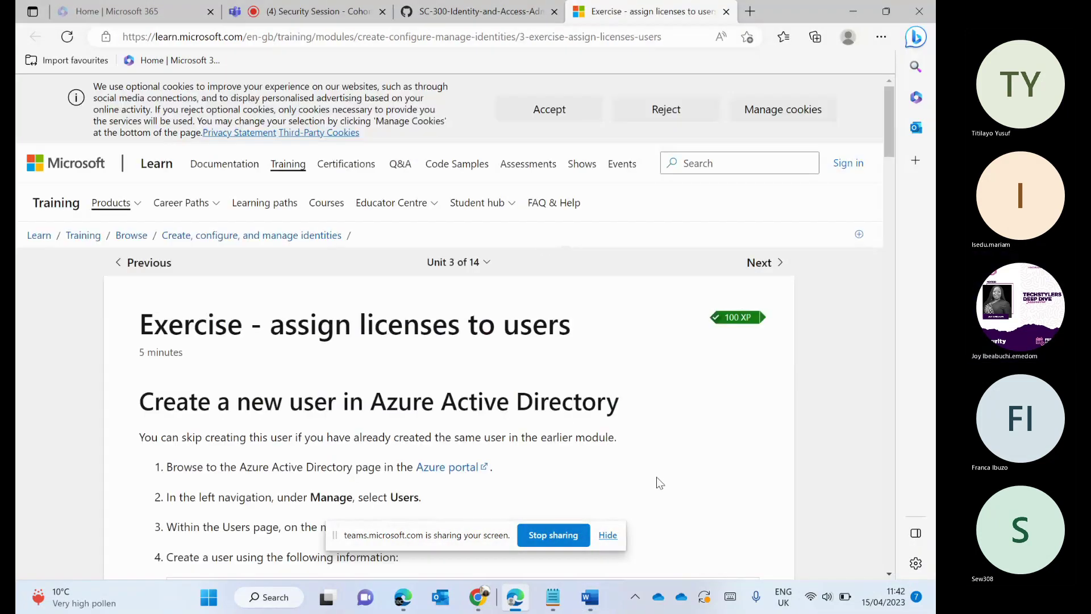
Scroll the assign-licenses exercise, select the Name and First name values, and briefly check GitHub
{"action": "scroll", "coordinate": [656, 476], "scroll_direction": "down", "scroll_amount": 3}
{"action": "scroll", "coordinate": [660, 483], "scroll_direction": "down", "scroll_amount": 3}
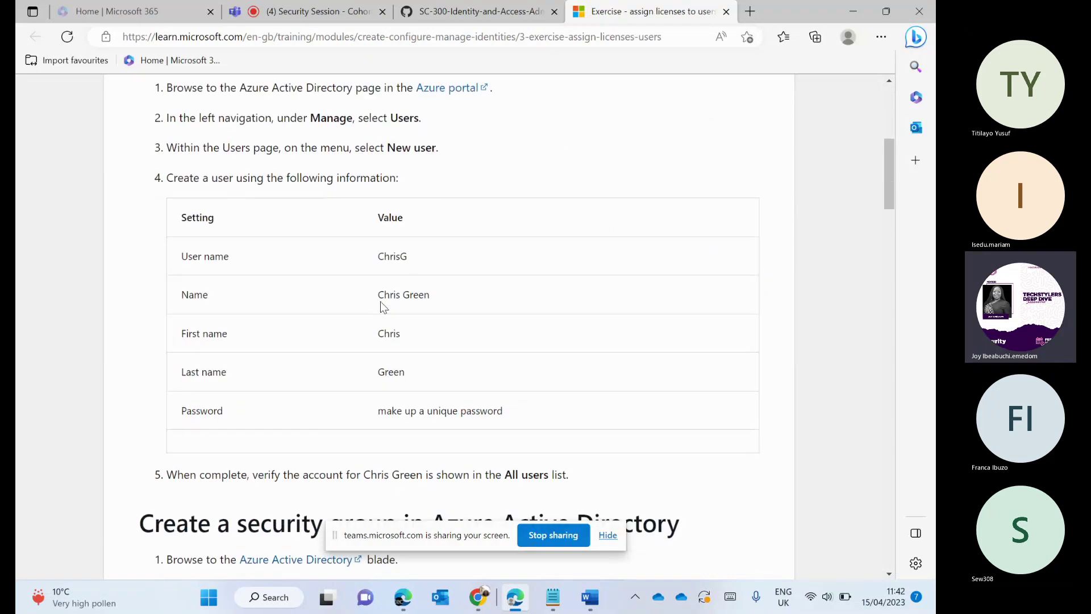
{"action": "left_click_drag", "start_coordinate": [373, 294], "coordinate": [427, 316]}
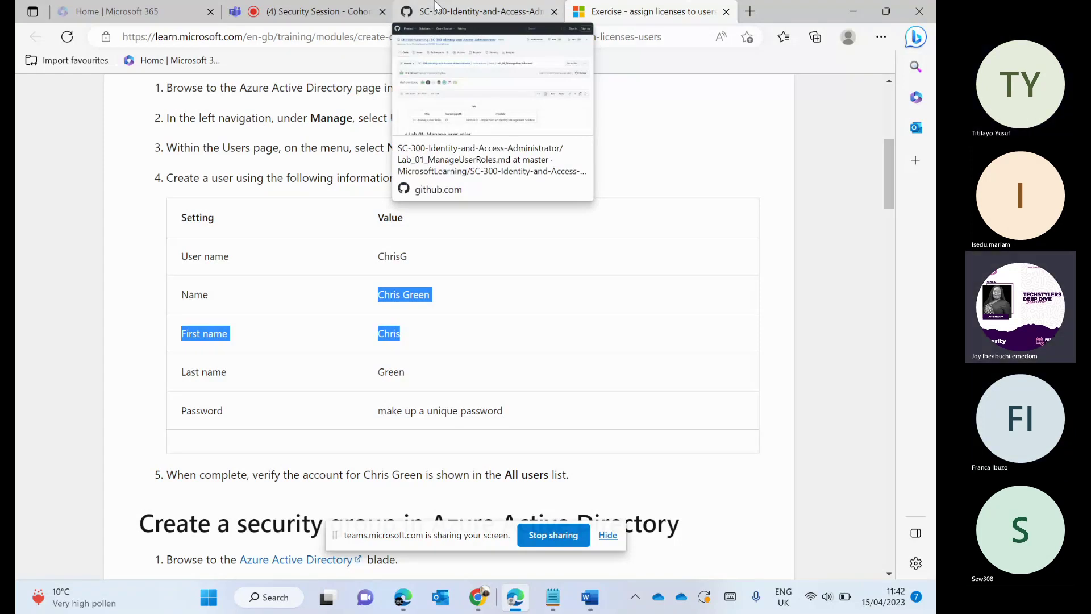
{"action": "left_click", "coordinate": [436, 7]}
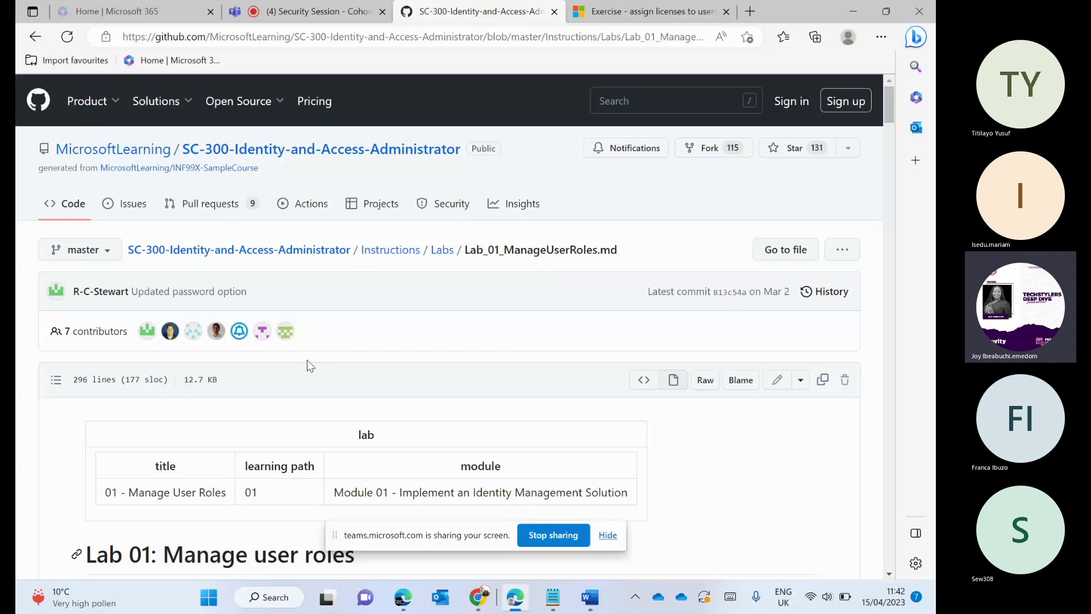
{"action": "left_click", "coordinate": [648, 11]}
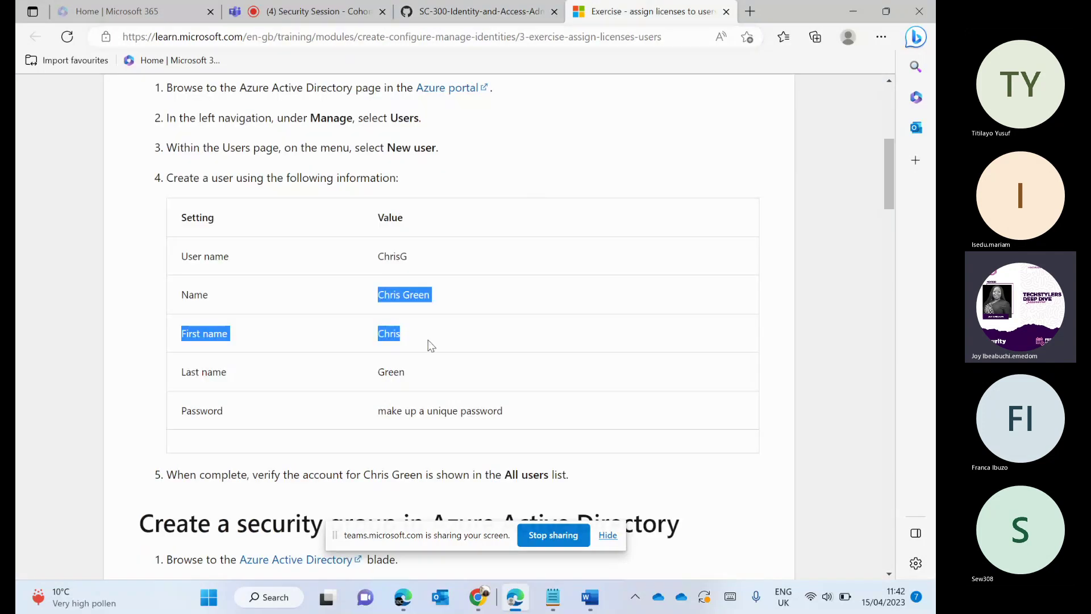
Read through the remaining exercise steps, then return to the Security Session Teams meeting
{"action": "left_click_drag", "start_coordinate": [885, 193], "coordinate": [898, 487]}
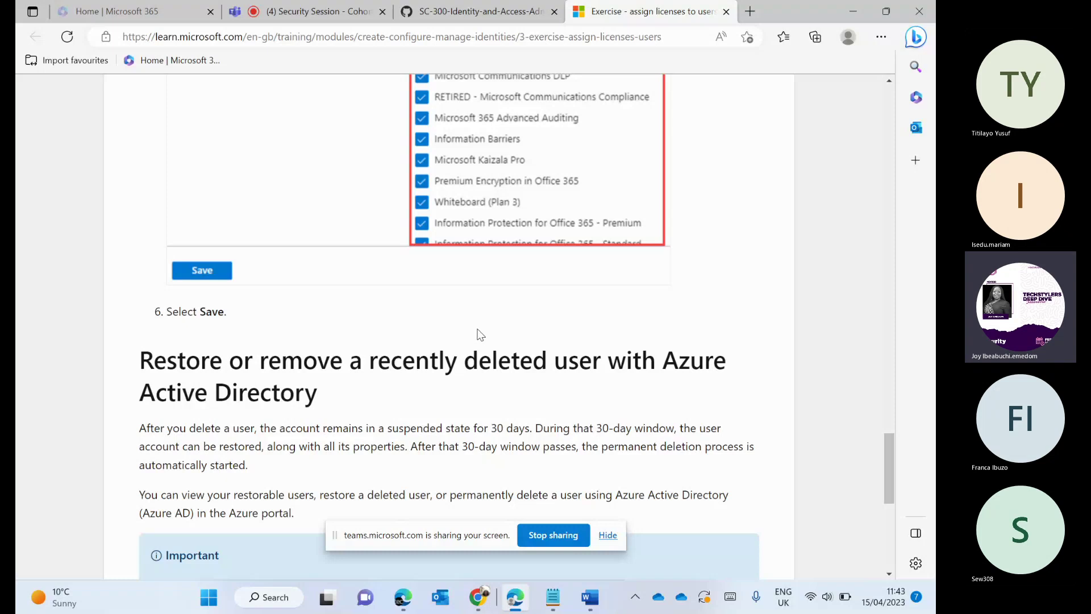
{"action": "left_click_drag", "start_coordinate": [885, 454], "coordinate": [876, 389]}
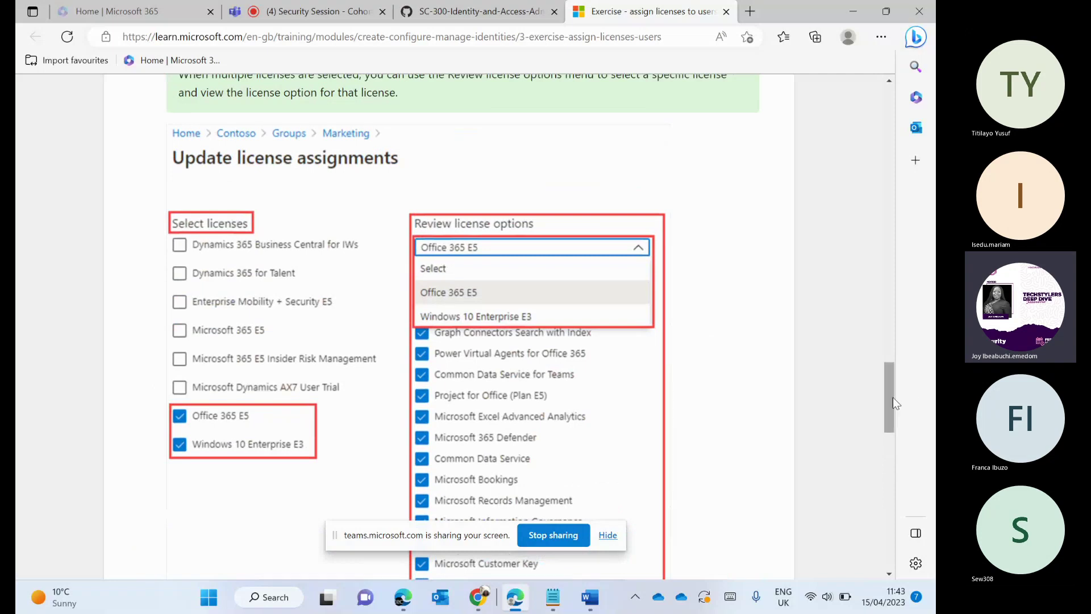
{"action": "mouse_move", "coordinate": [894, 402]}
{"action": "left_mouse_down"}
{"action": "mouse_move", "coordinate": [895, 542]}
{"action": "mouse_move", "coordinate": [890, 396]}
{"action": "left_mouse_up"}
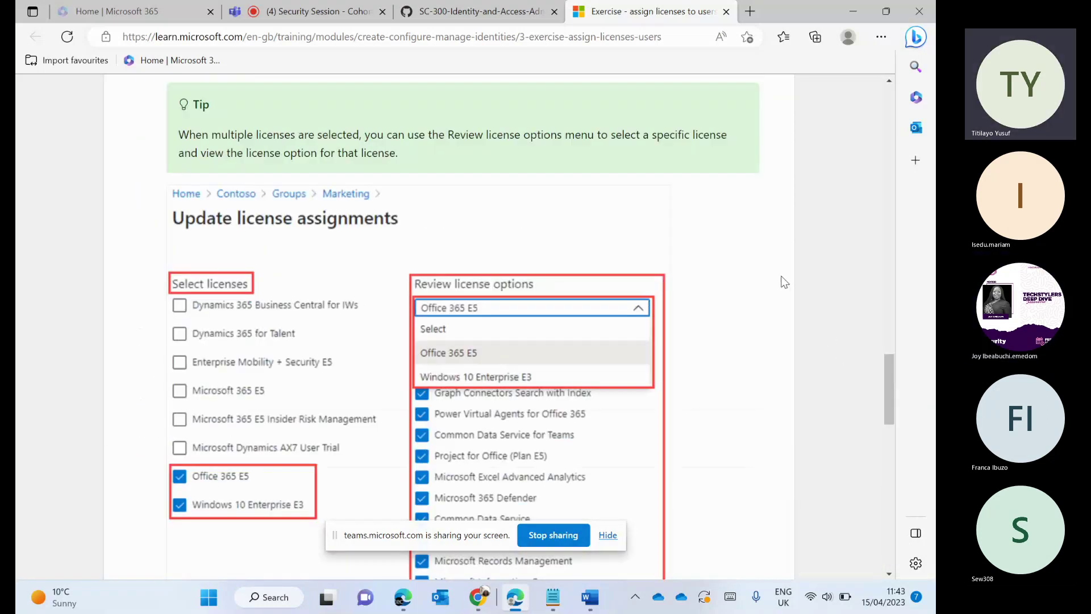
{"action": "left_click", "coordinate": [315, 13]}
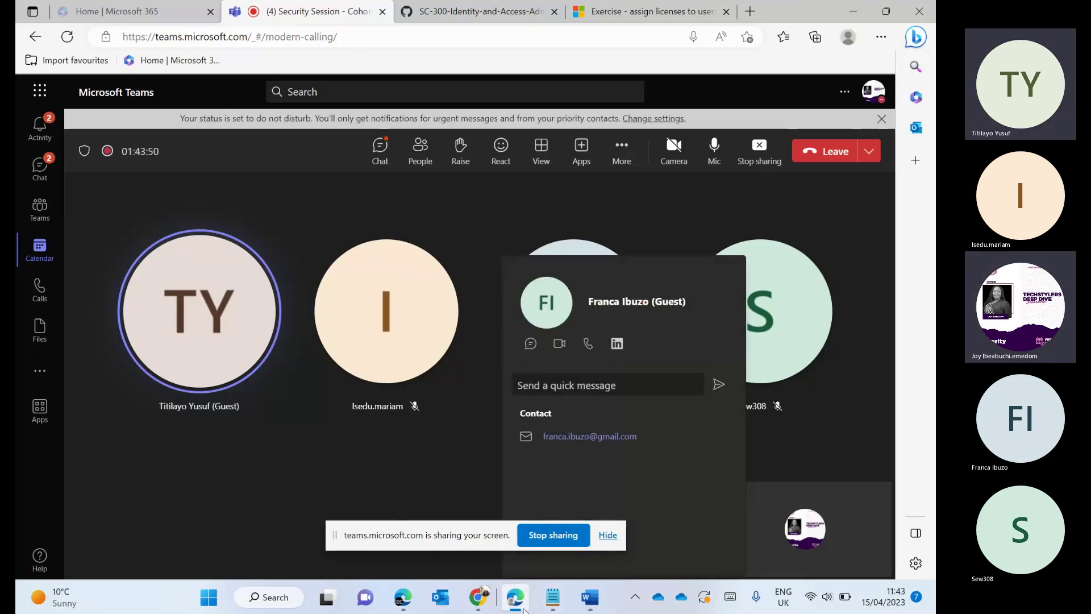
In the InPrivate window, finish the Microsoft 365 welcome tour and view the Dashboard's Renewable E5 subscription
{"action": "mouse_move", "coordinate": [523, 610]}
{"action": "left_click", "coordinate": [555, 548]}
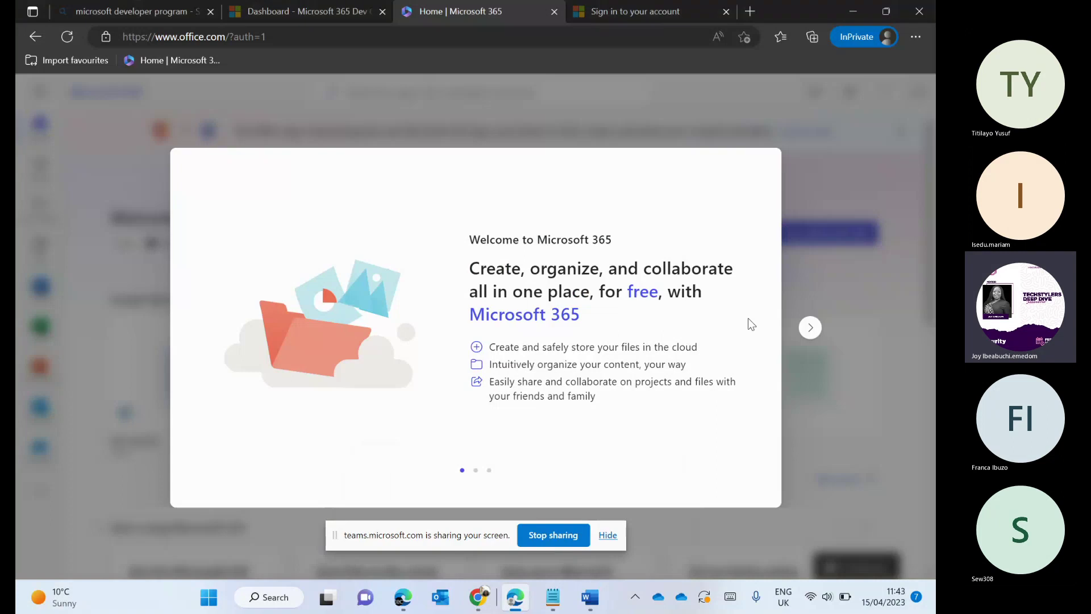
{"action": "left_click", "coordinate": [809, 328]}
{"action": "left_click", "coordinate": [809, 327]}
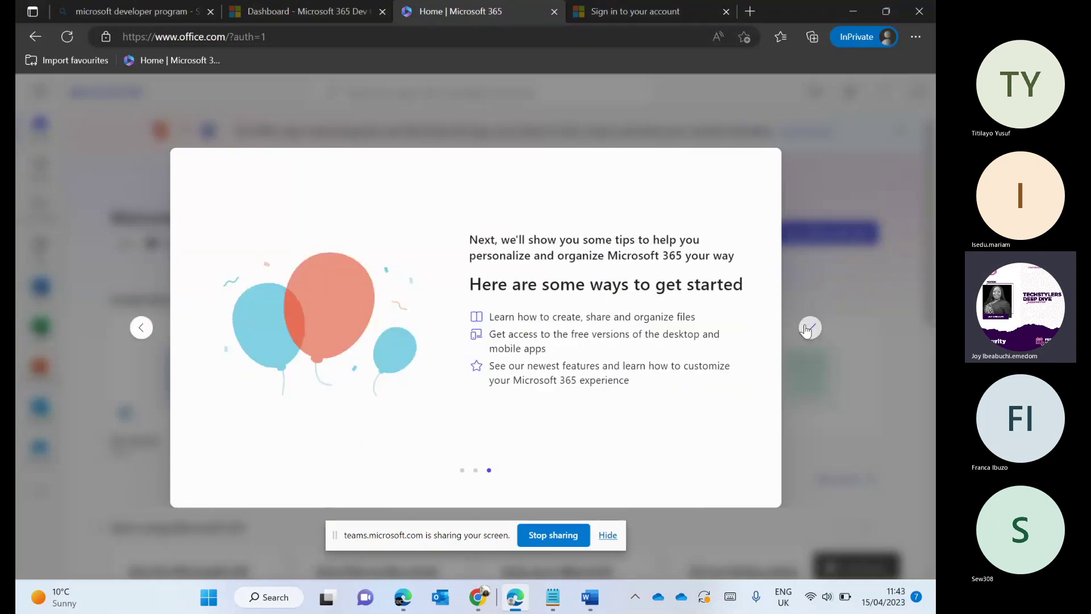
{"action": "left_click", "coordinate": [809, 328]}
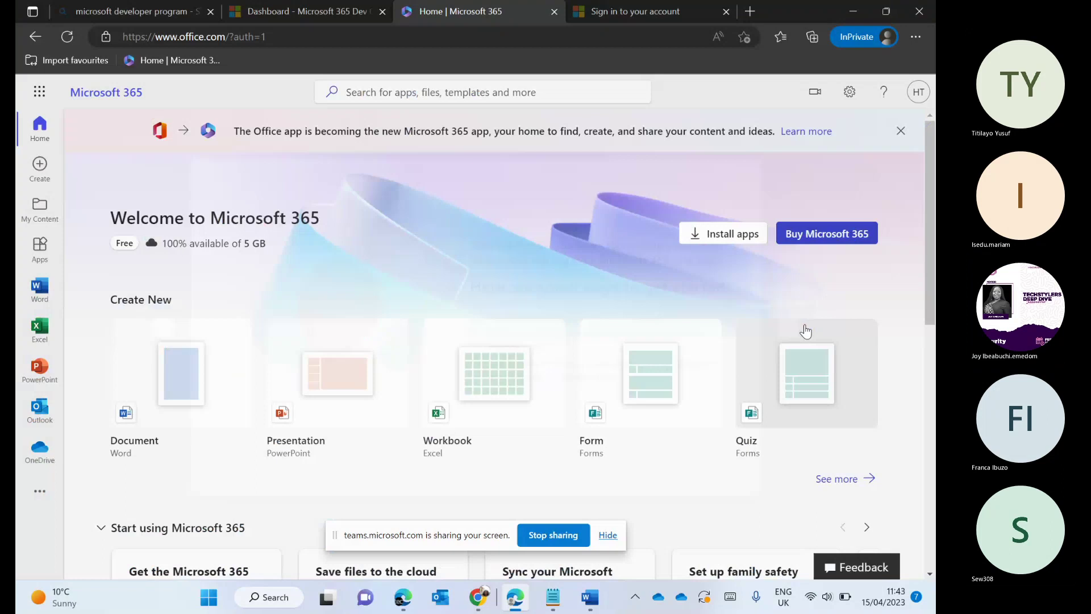
{"action": "left_click", "coordinate": [270, 13]}
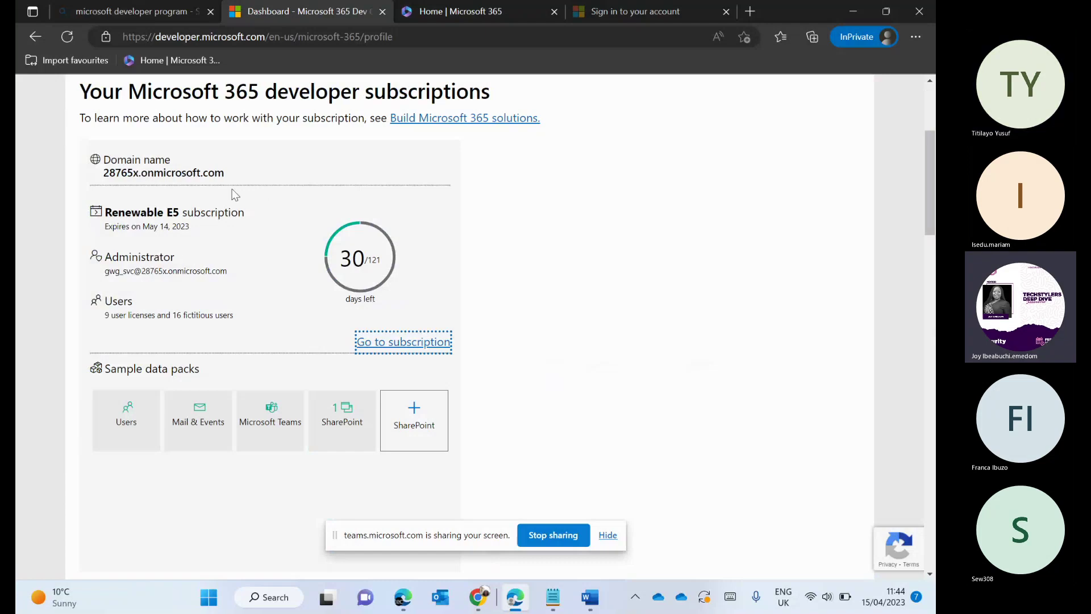
Go to the subscription's admin sign-in, select the Password field, and bring up Notepad holding the password
{"action": "left_click", "coordinate": [418, 343]}
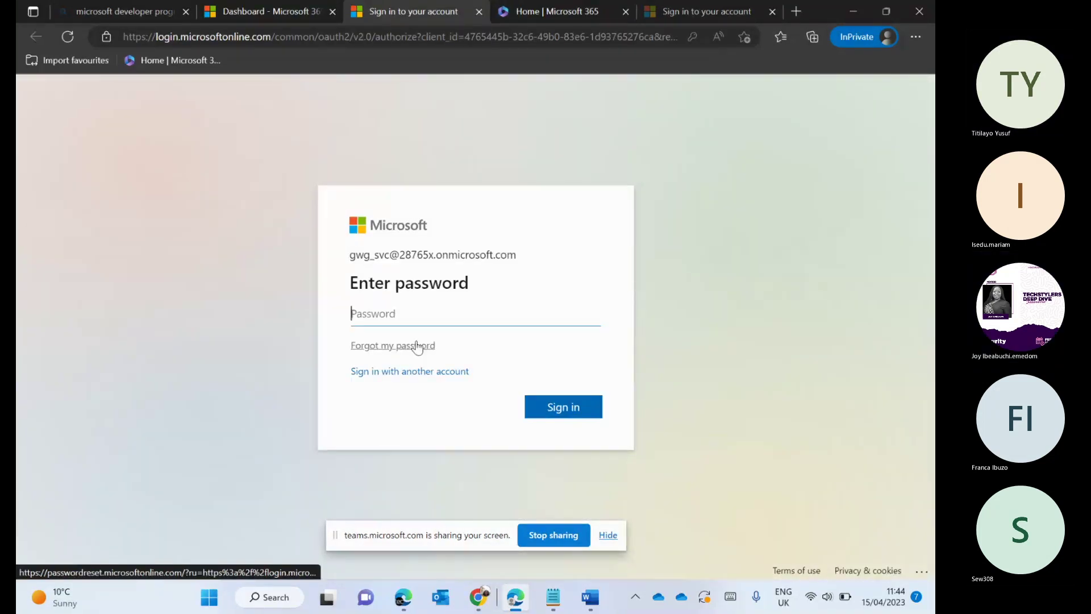
{"action": "left_click", "coordinate": [360, 314]}
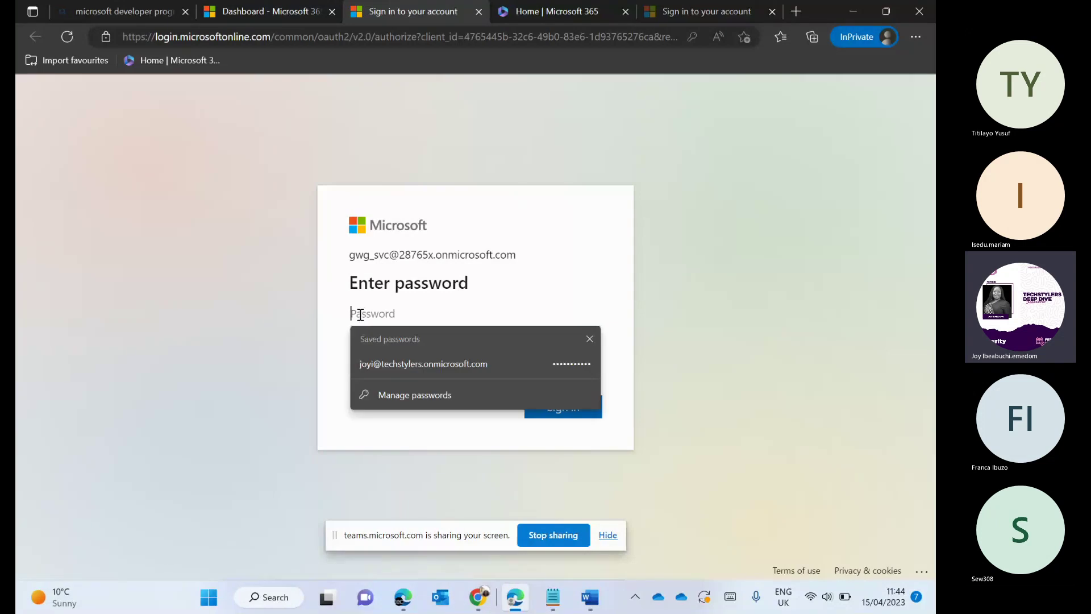
{"action": "mouse_move", "coordinate": [597, 602]}
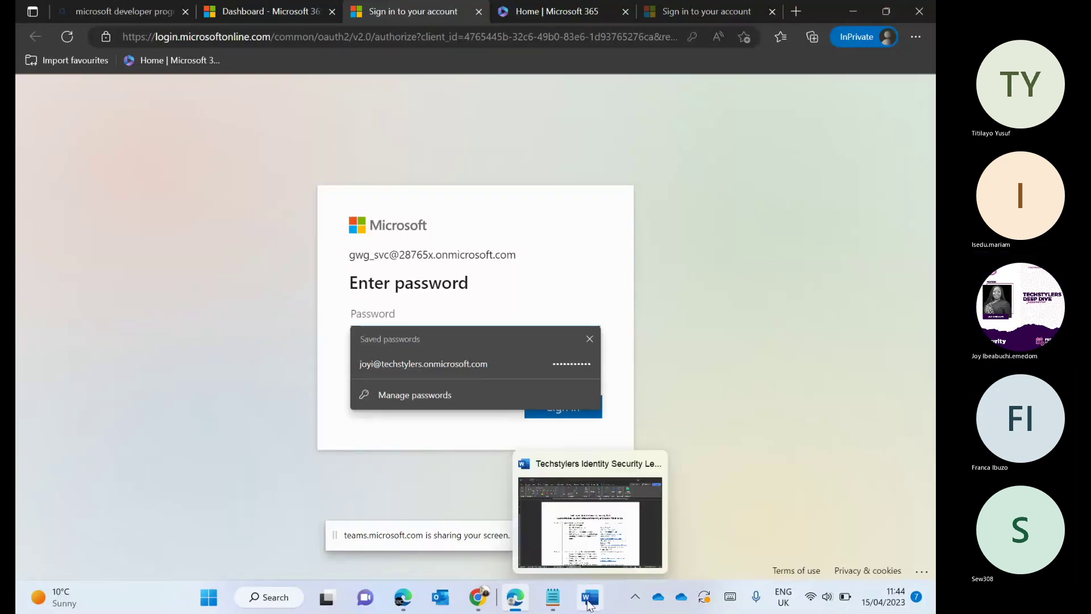
{"action": "left_click", "coordinate": [567, 605]}
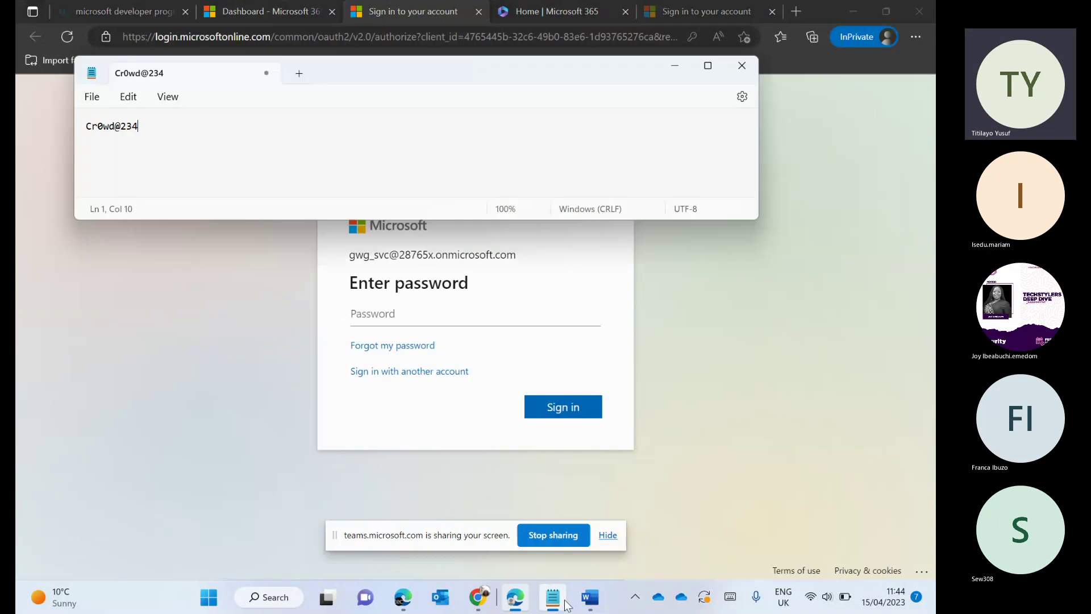
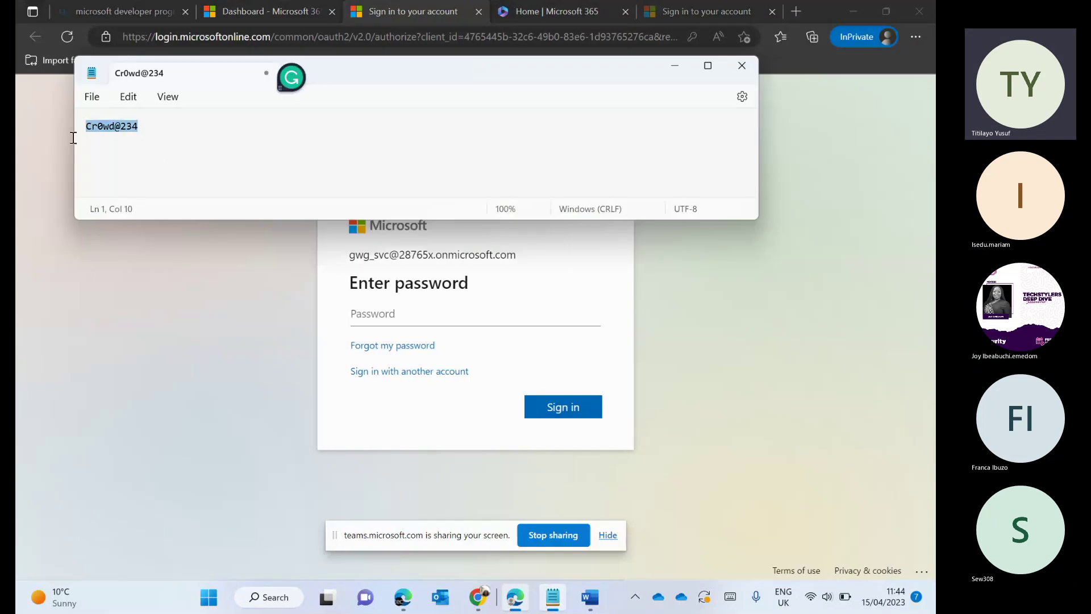
Enter the admin account's saved password on the Microsoft sign-in page
{"action": "left_click", "coordinate": [200, 297]}
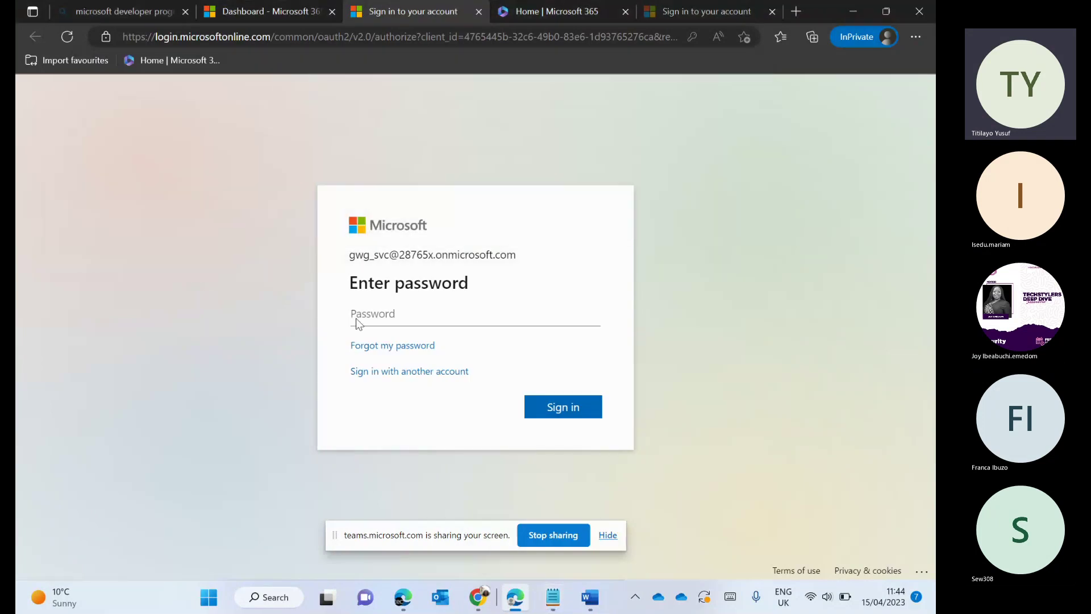
{"action": "left_click", "coordinate": [402, 313]}
{"action": "key", "text": "ctrl+v"}
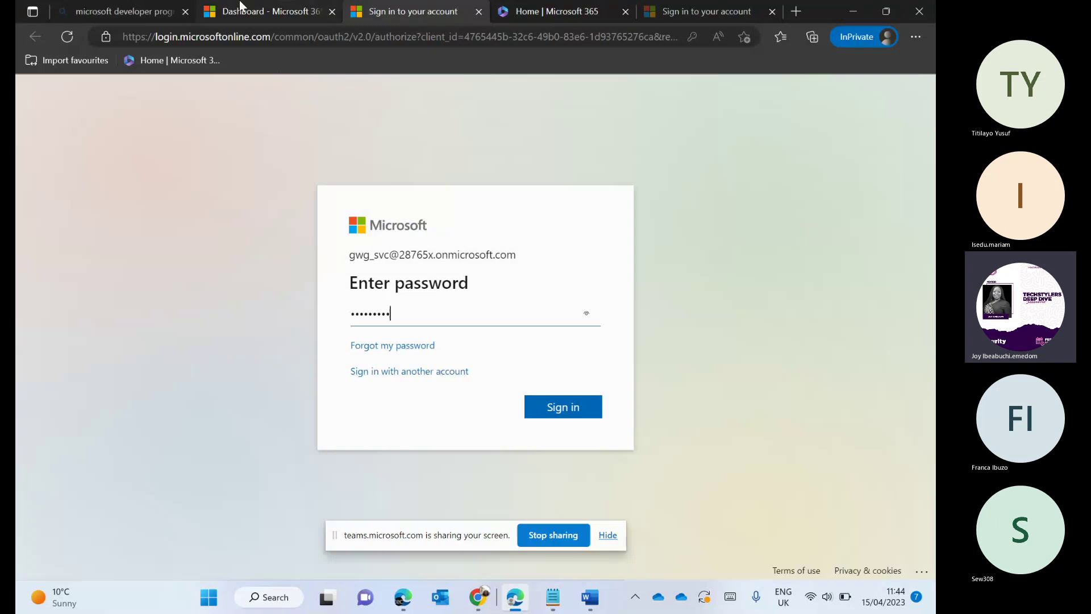
Check the developer subscriptions dashboard, then return to the sign-in page
{"action": "left_click", "coordinate": [242, 8]}
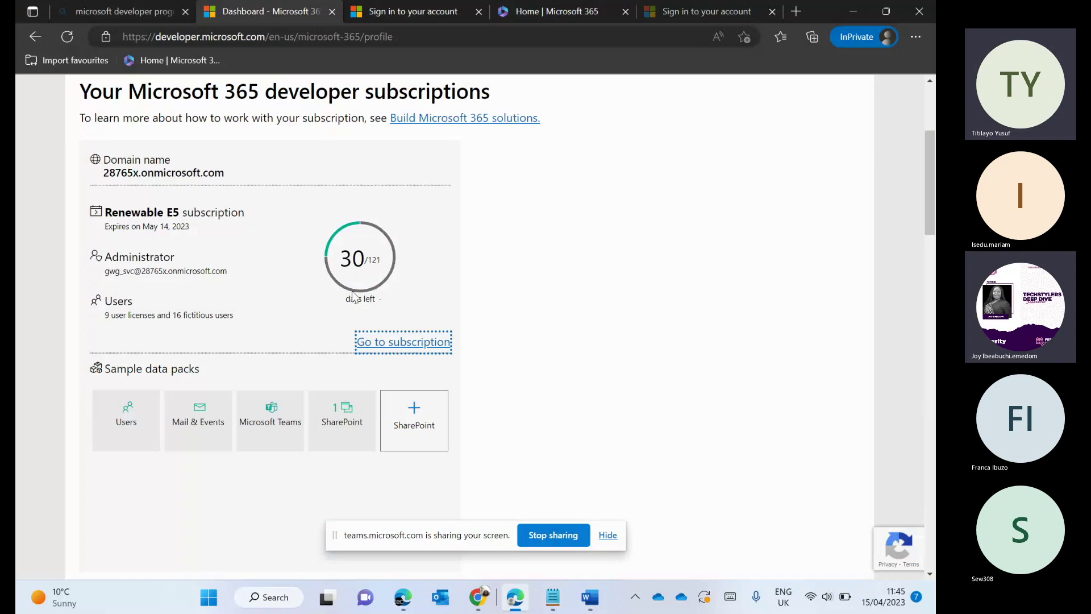
{"action": "left_click", "coordinate": [365, 8]}
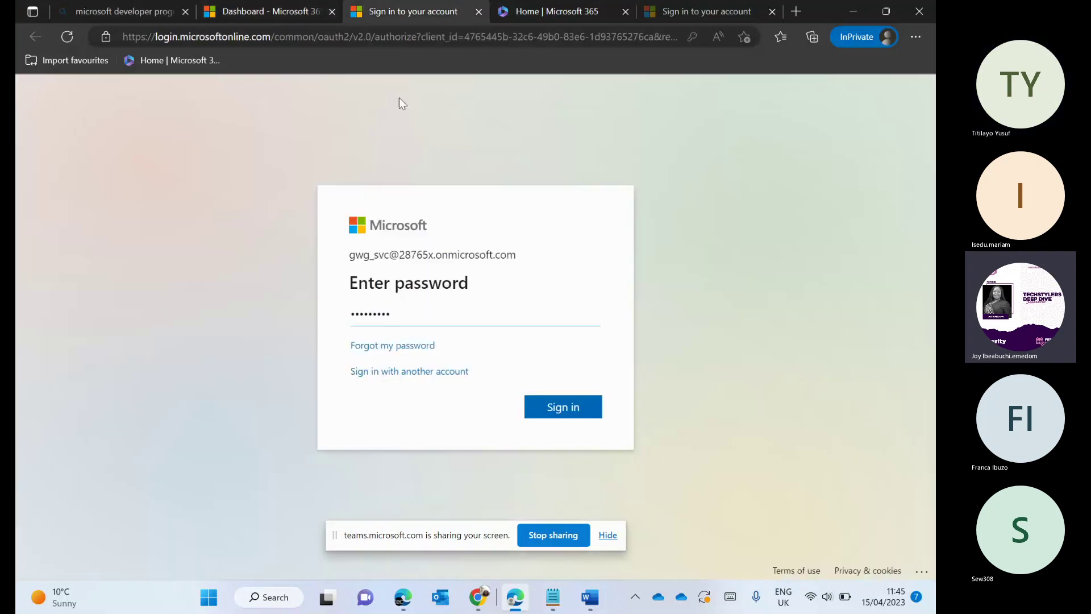
{"action": "left_click", "coordinate": [269, 7]}
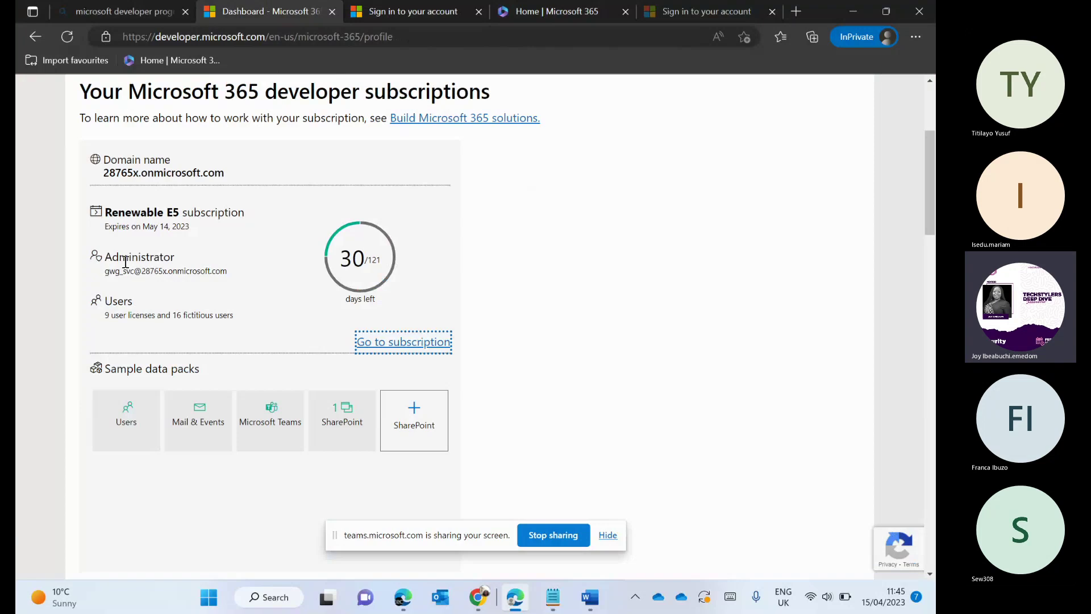
{"action": "left_click", "coordinate": [403, 12]}
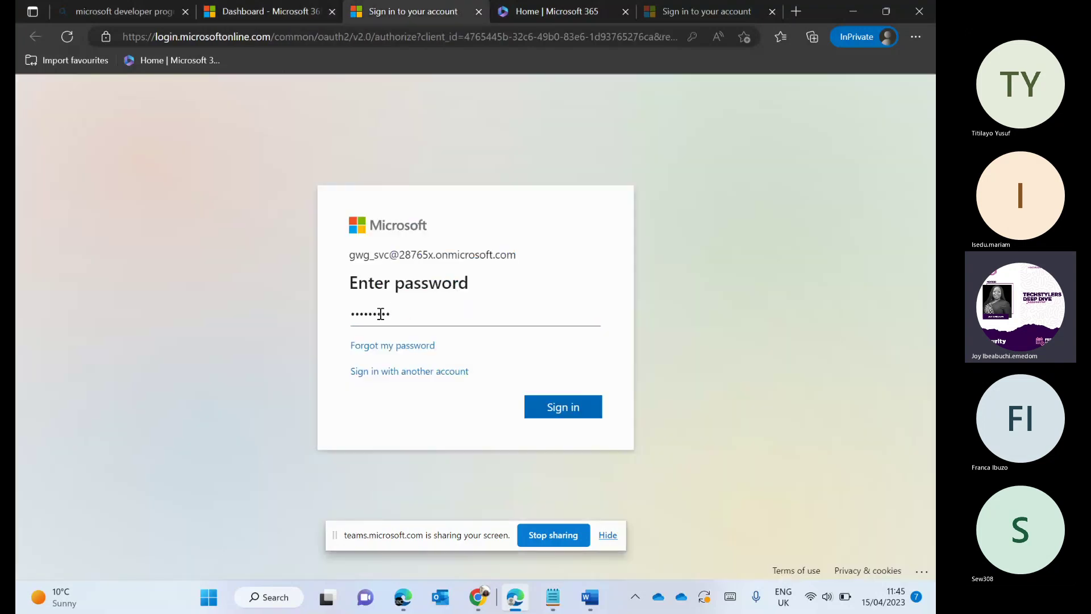
Start a forgotten-password reset and pass the picture-characters check with GXP3N
{"action": "left_click", "coordinate": [384, 351]}
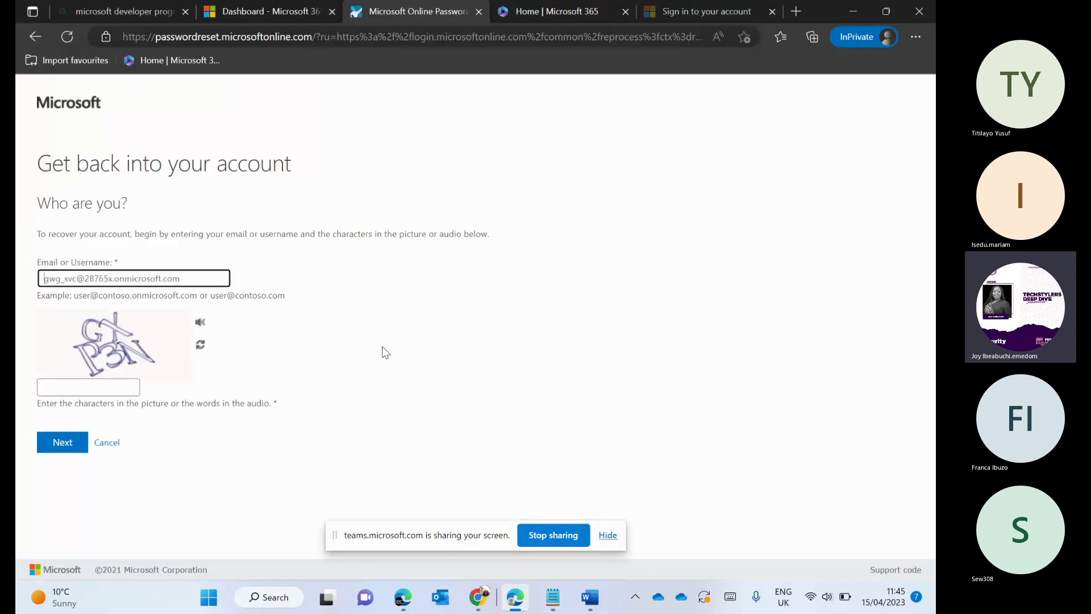
{"action": "left_click", "coordinate": [60, 390]}
{"action": "type", "text": "G"}
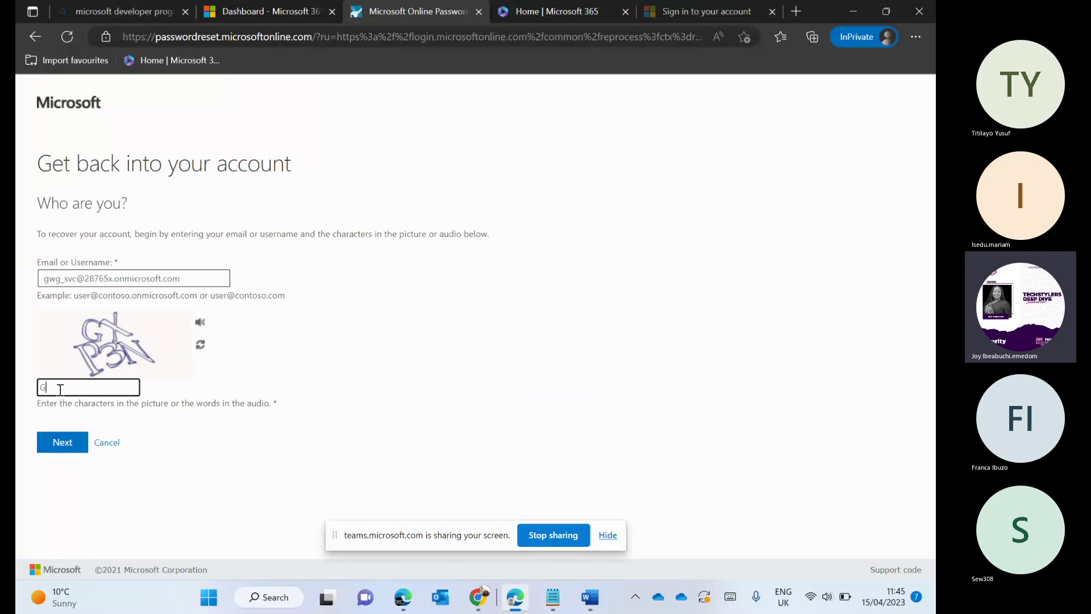
{"action": "type", "text": "X"}
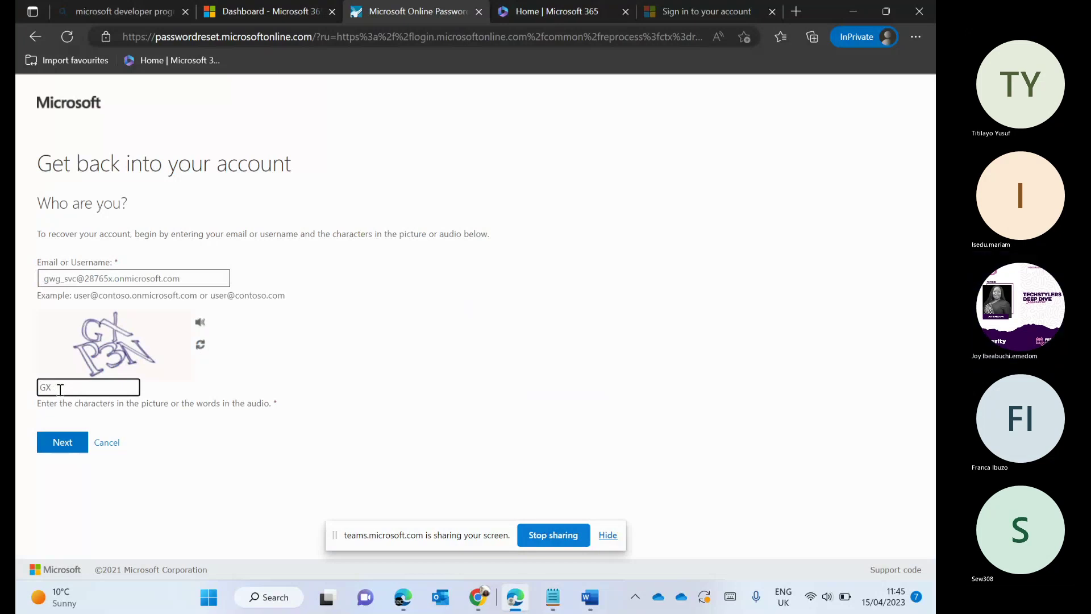
{"action": "type", "text": "P3N"}
{"action": "left_click", "coordinate": [47, 442]}
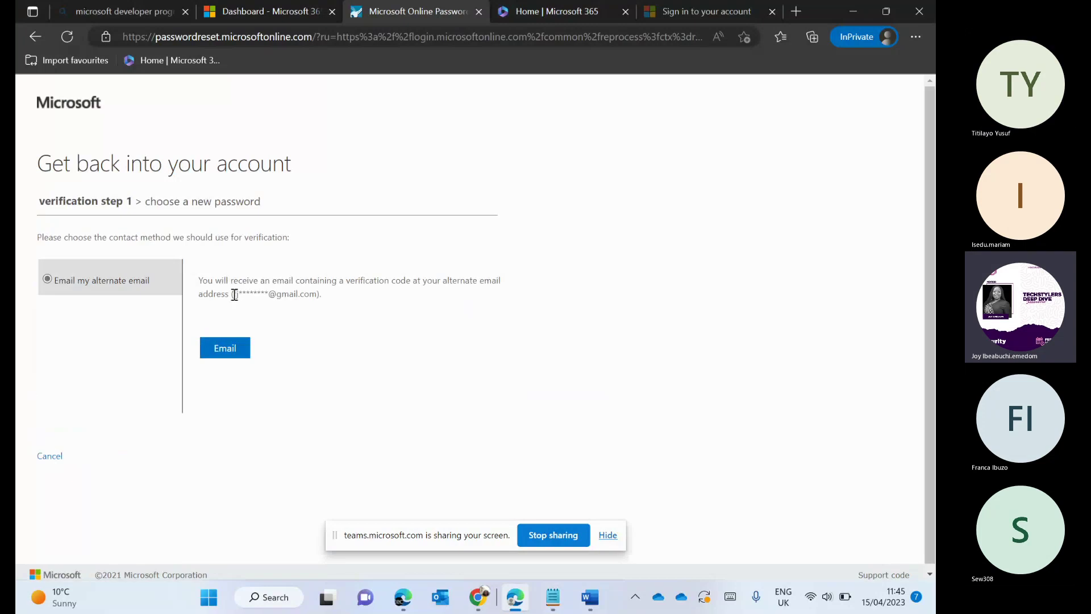
Have the verification code emailed to the masked alternate email address
{"action": "left_click_drag", "start_coordinate": [235, 294], "coordinate": [328, 294]}
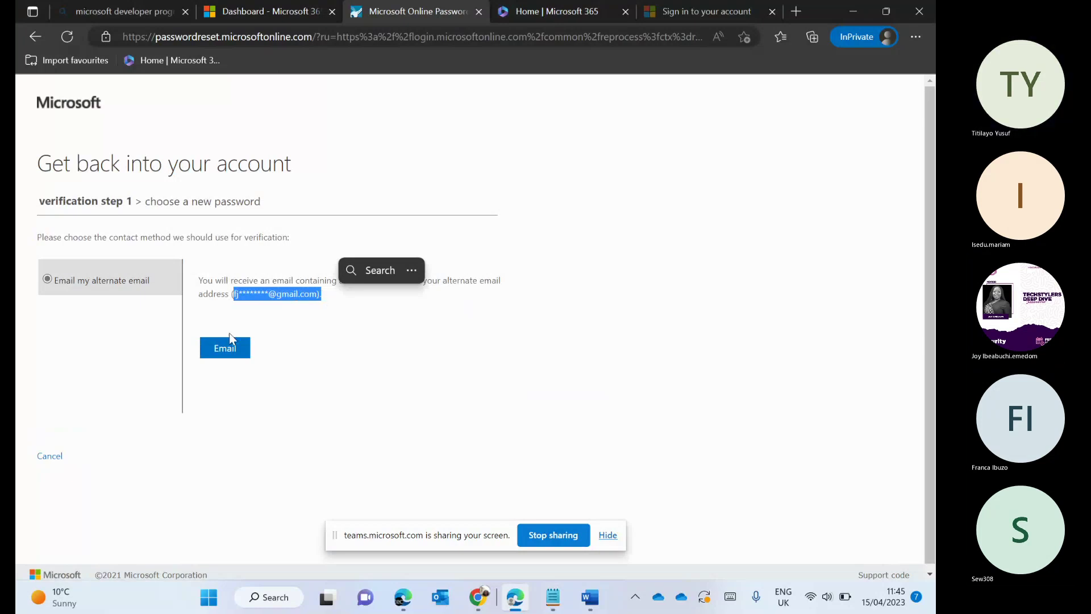
{"action": "left_click", "coordinate": [203, 353]}
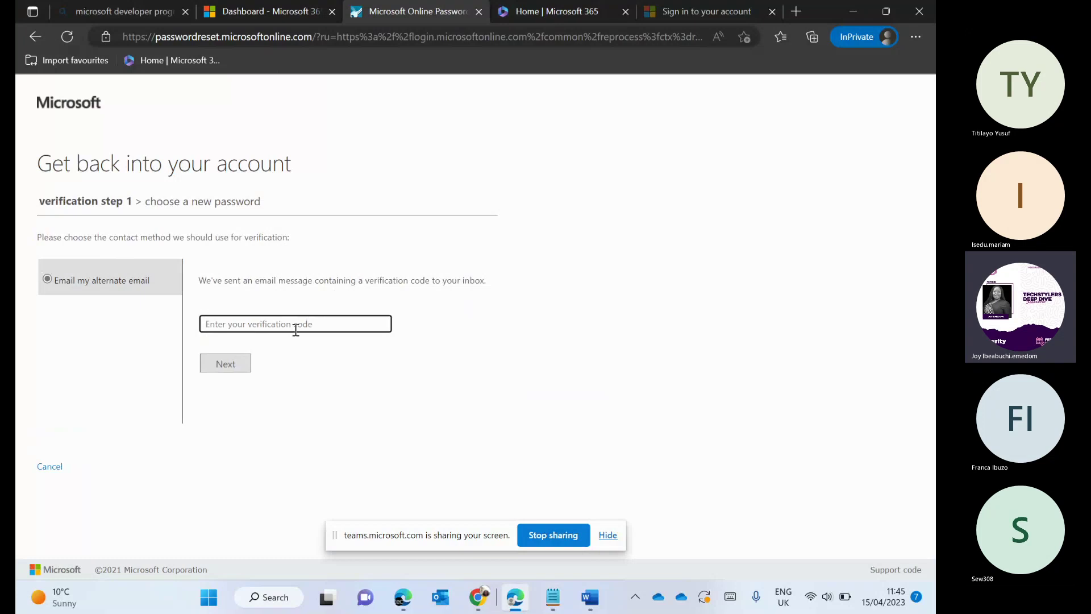
{"action": "left_click", "coordinate": [317, 10]}
Sign in from the subscription with the saved password, defer Authenticator setup, and stay signed in
{"action": "left_click", "coordinate": [427, 342]}
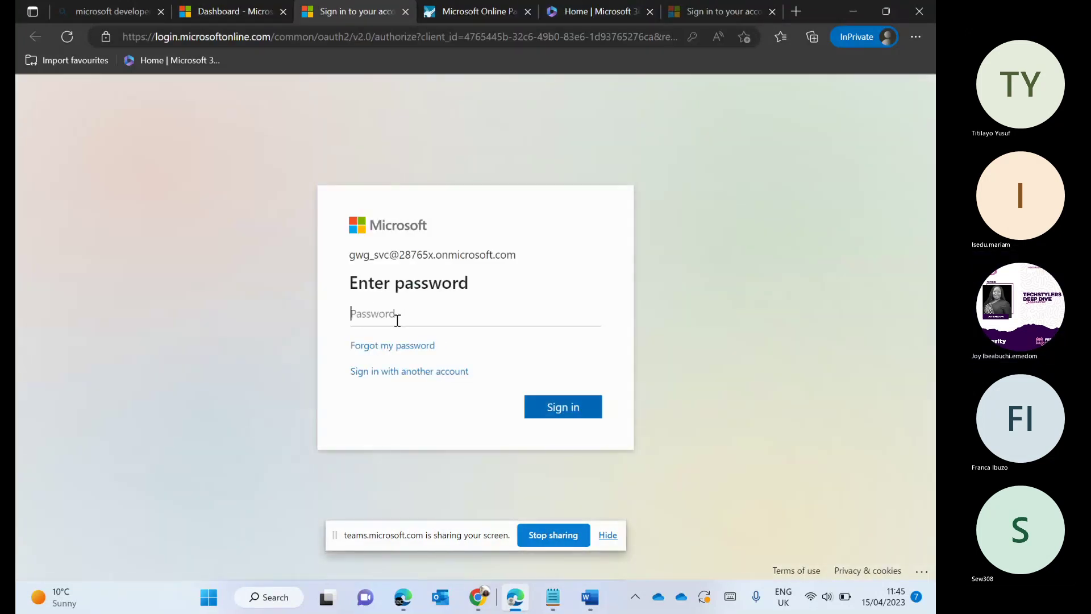
{"action": "key", "text": "ctrl+v"}
{"action": "left_click", "coordinate": [532, 408]}
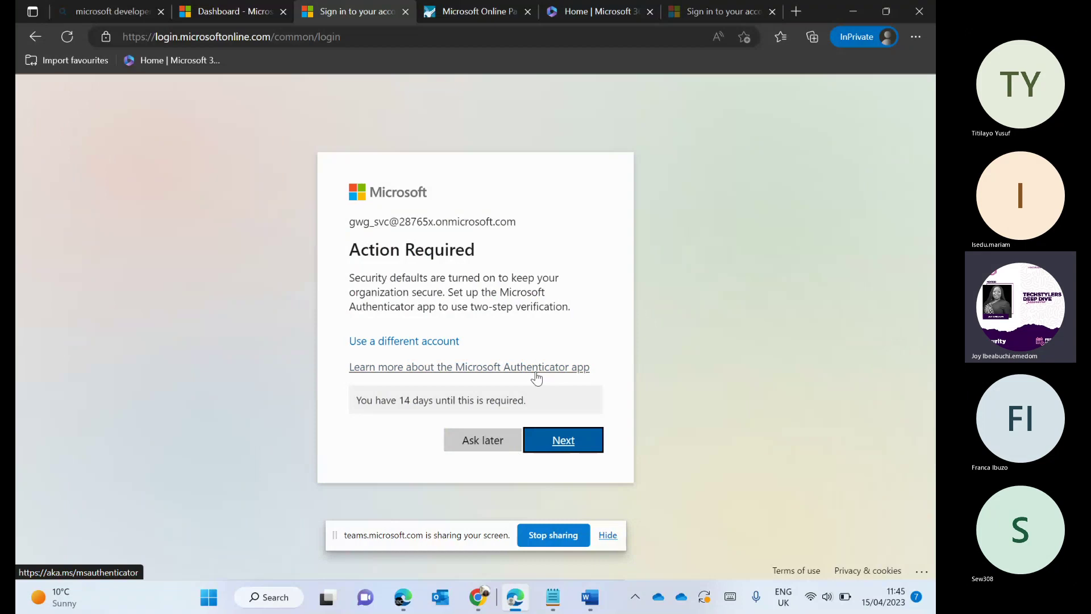
{"action": "left_click", "coordinate": [491, 446]}
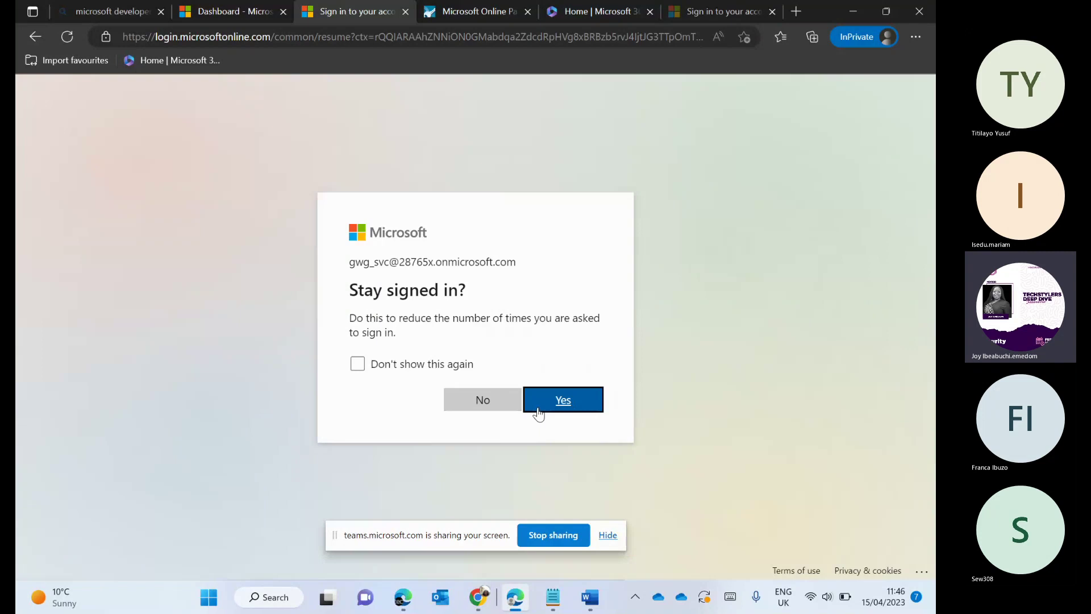
{"action": "left_click", "coordinate": [538, 410]}
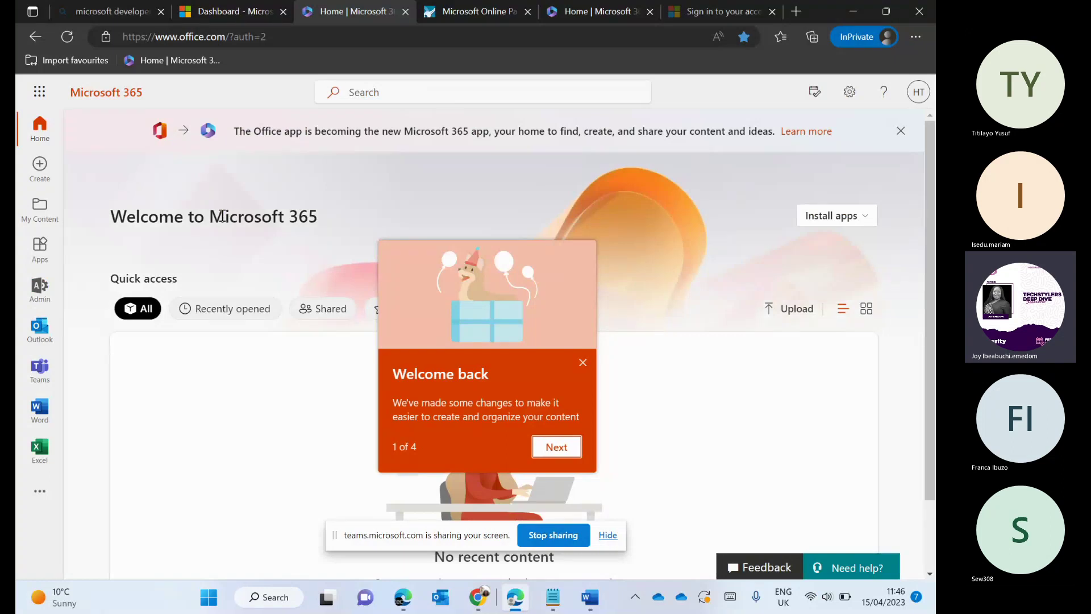
Open the Microsoft 365 admin center, defer Authenticator, and launch Azure Active Directory from Admin centers
{"action": "left_click", "coordinate": [38, 295]}
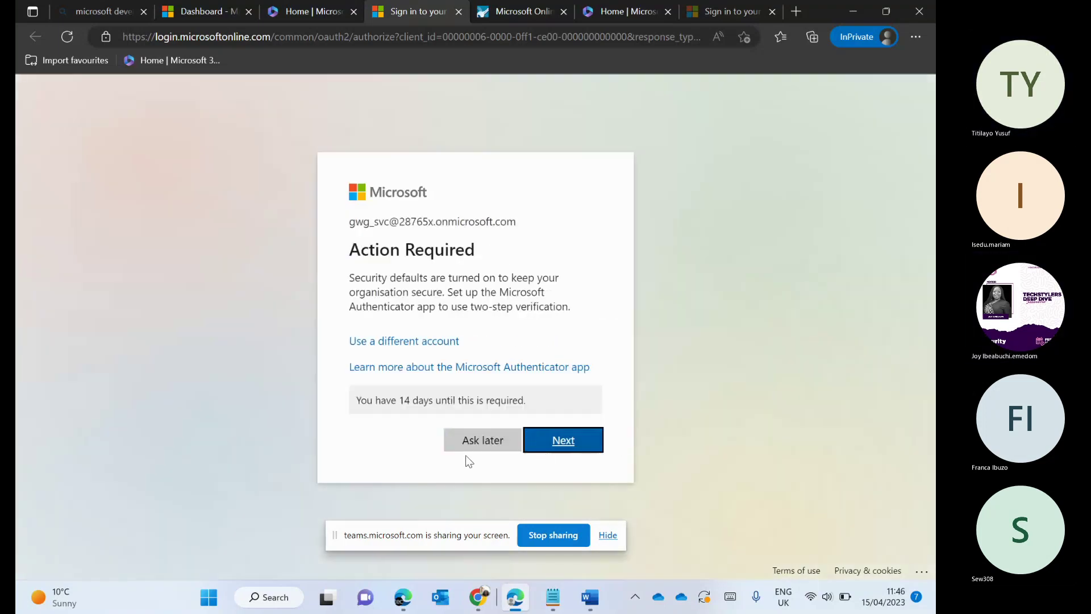
{"action": "left_click", "coordinate": [463, 442]}
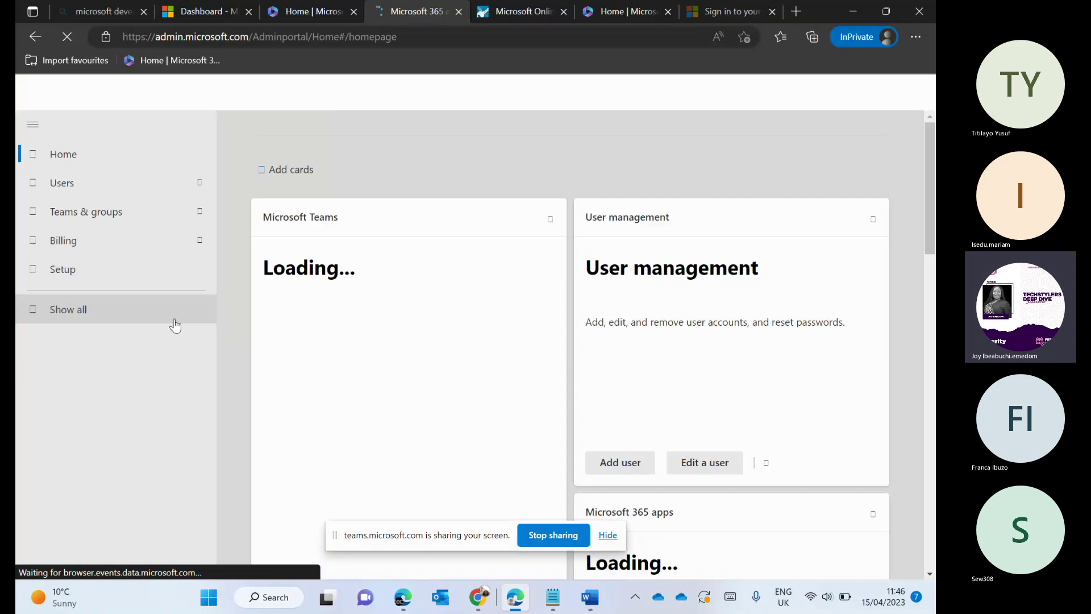
{"action": "left_click", "coordinate": [66, 318]}
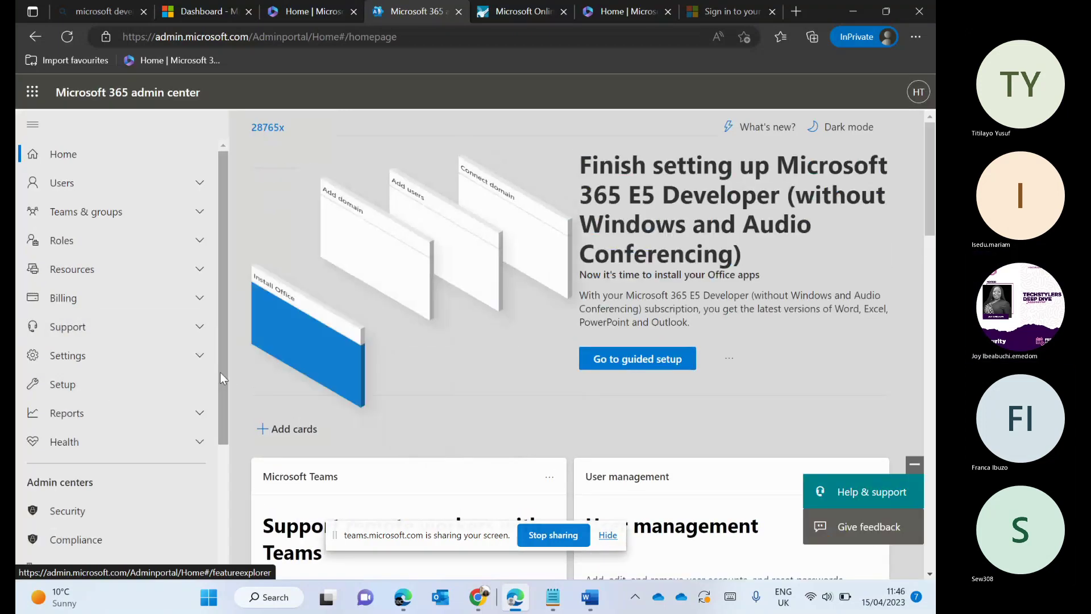
{"action": "scroll", "coordinate": [220, 372], "scroll_direction": "down", "scroll_amount": 3}
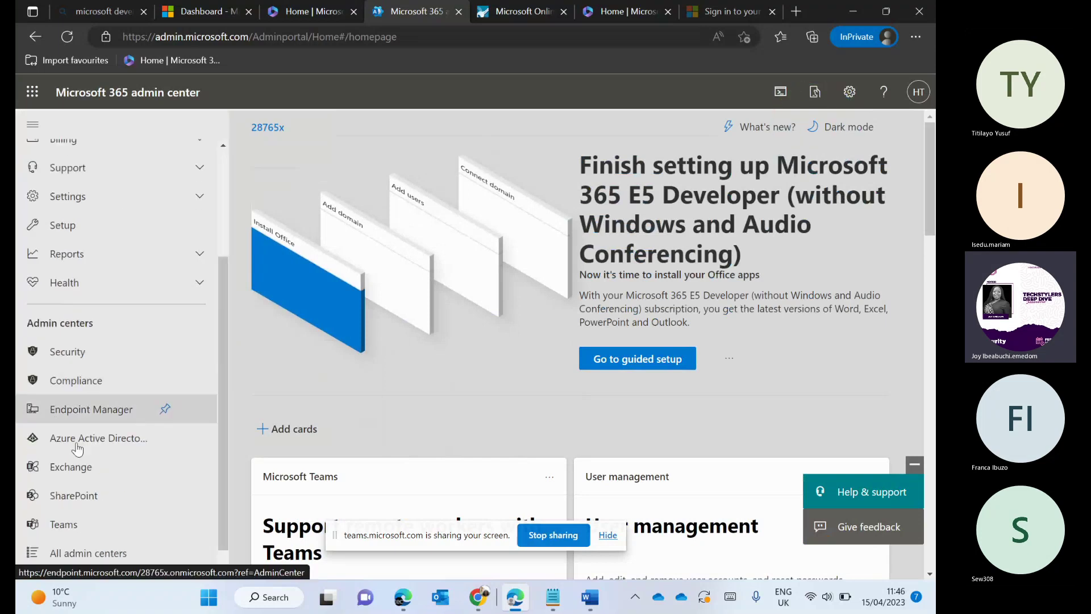
{"action": "left_click", "coordinate": [49, 435]}
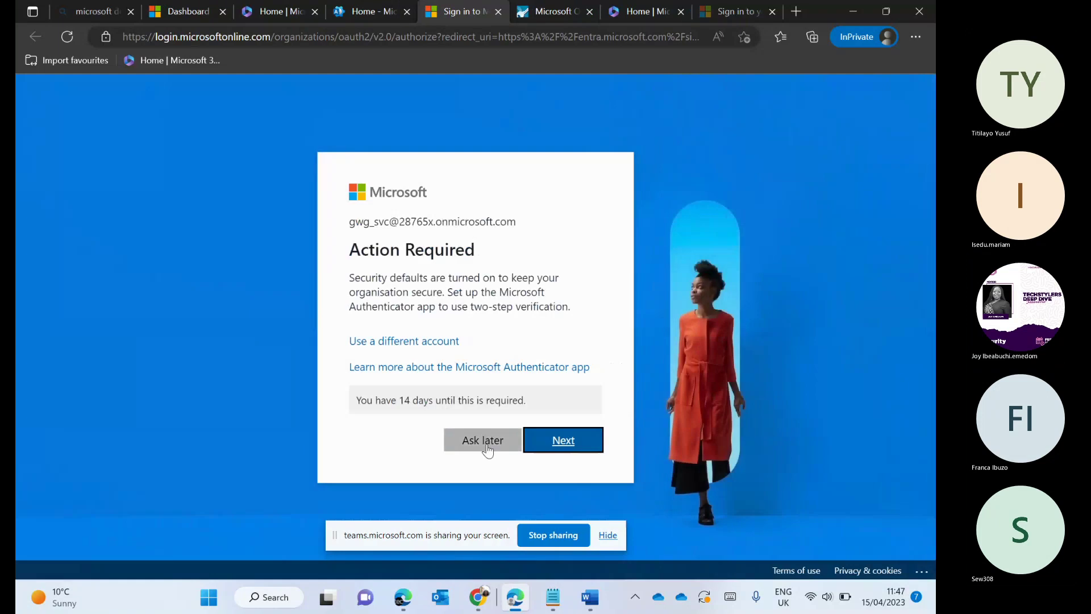
Skip the verification prompts, open Users > All users showing 17 users, then go to the password-reset page
{"action": "left_click", "coordinate": [485, 445]}
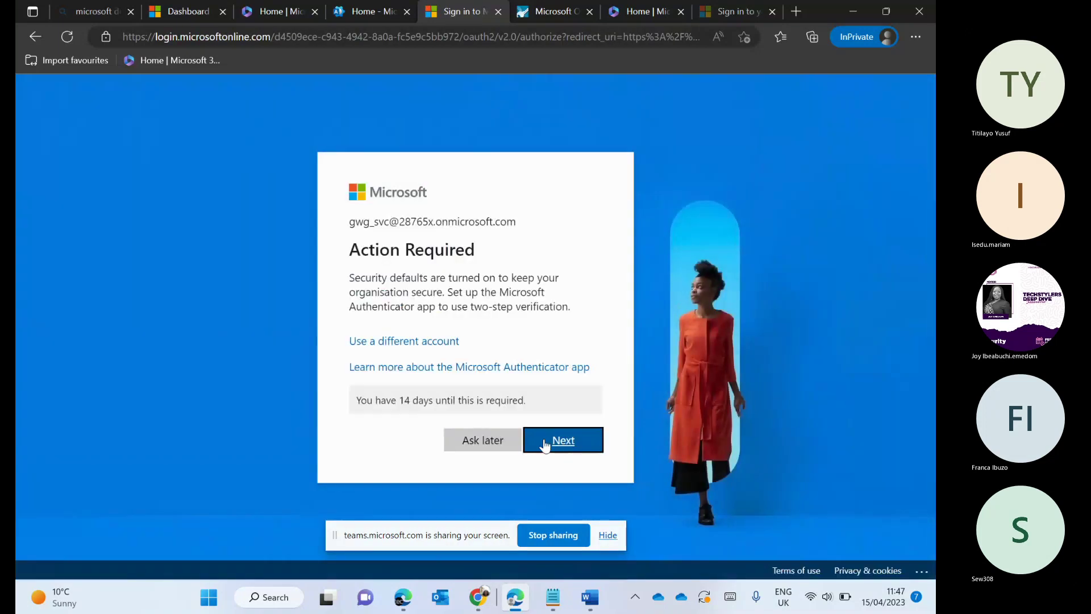
{"action": "left_click", "coordinate": [495, 445]}
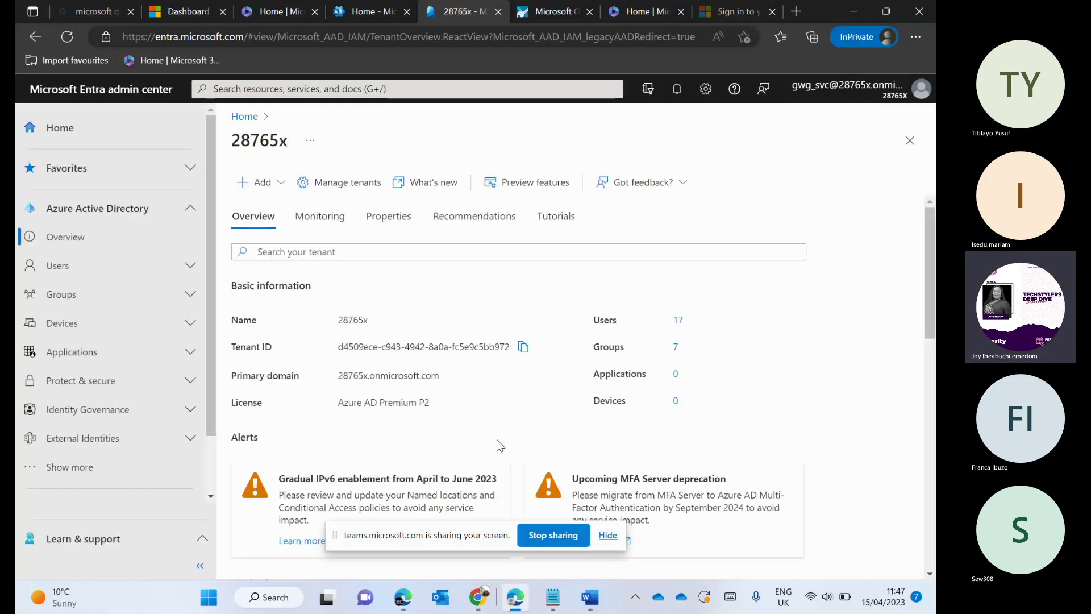
{"action": "left_click", "coordinate": [84, 467]}
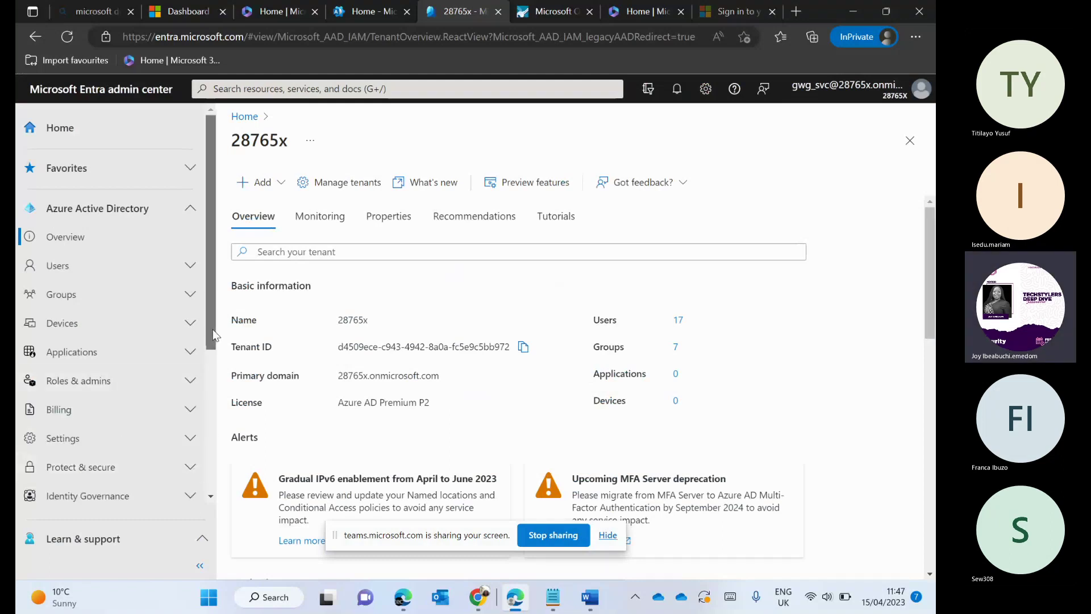
{"action": "mouse_move", "coordinate": [210, 334]}
{"action": "left_mouse_down"}
{"action": "mouse_move", "coordinate": [225, 464]}
{"action": "mouse_move", "coordinate": [219, 334]}
{"action": "left_mouse_up"}
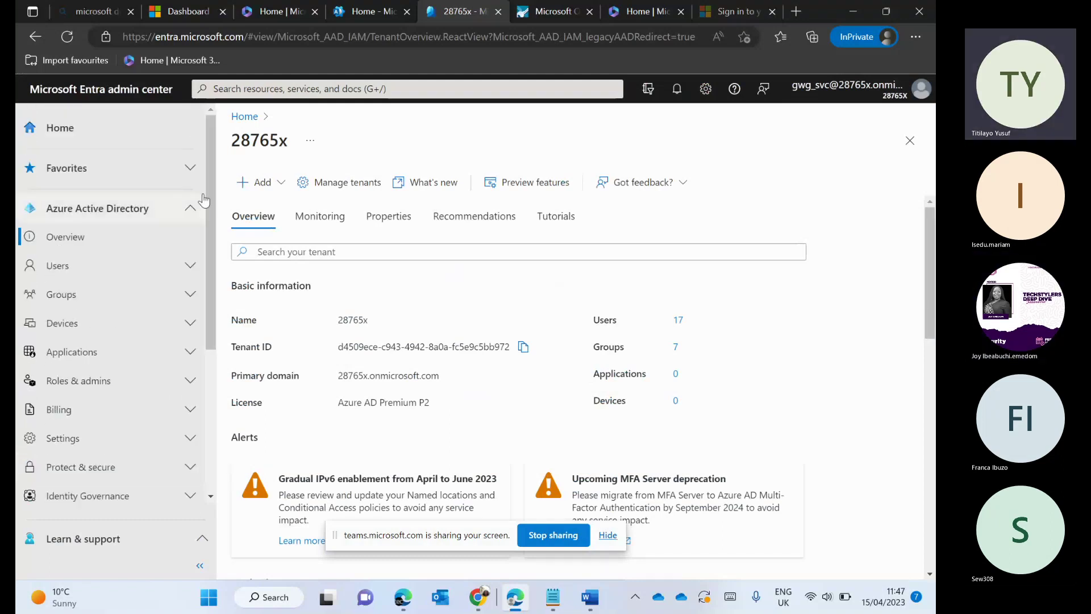
{"action": "left_click", "coordinate": [60, 266]}
{"action": "left_click", "coordinate": [63, 294]}
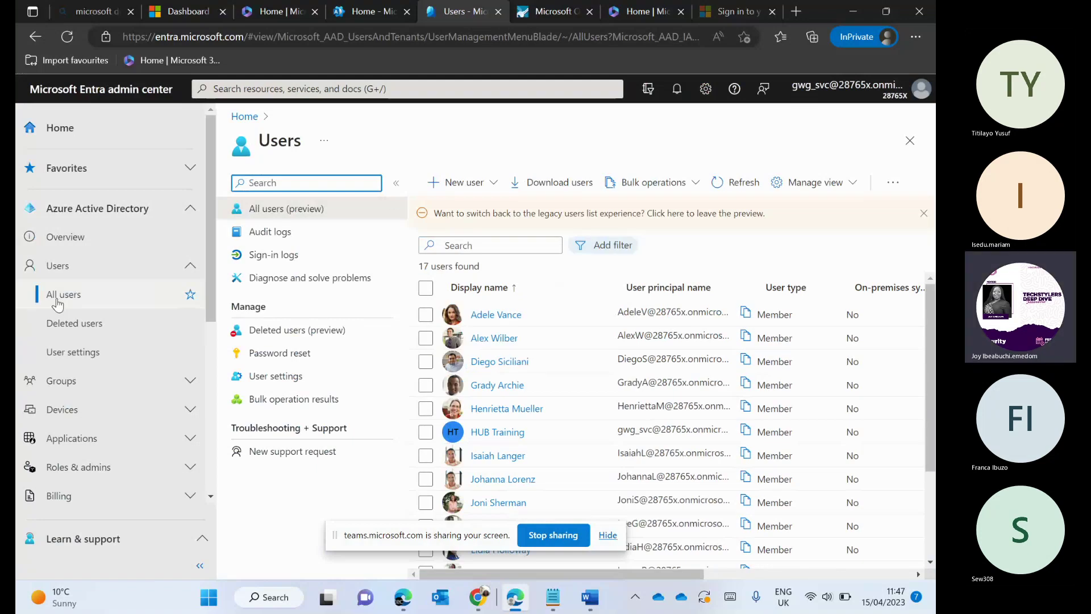
{"action": "left_click", "coordinate": [541, 9]}
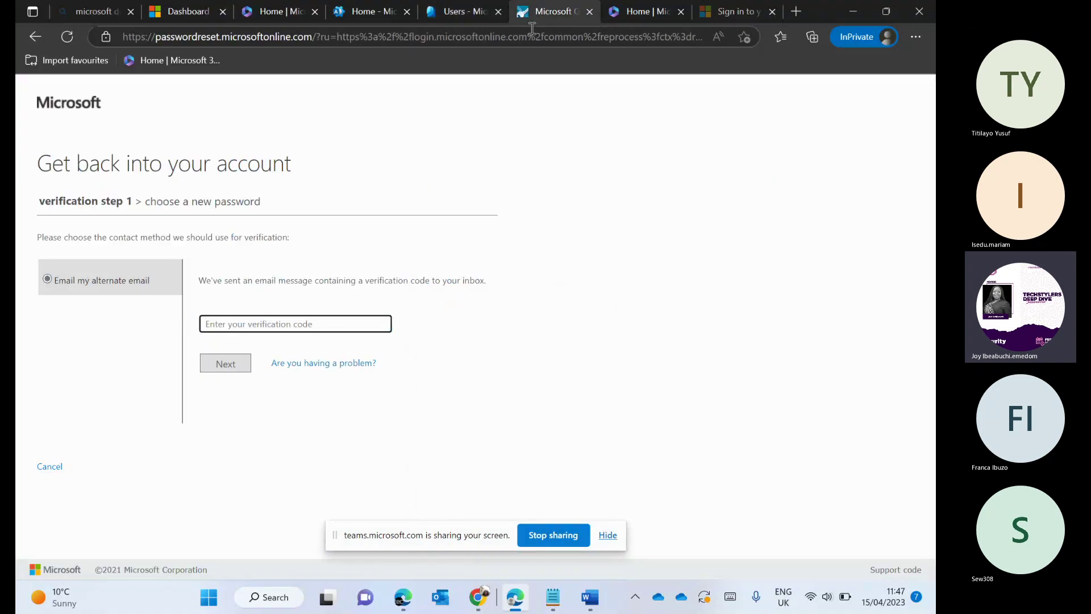
Go to portal.azure.com and postpone two-step verification to reach the Welcome to Azure page
{"action": "left_click", "coordinate": [531, 28]}
{"action": "type", "text": "portal."}
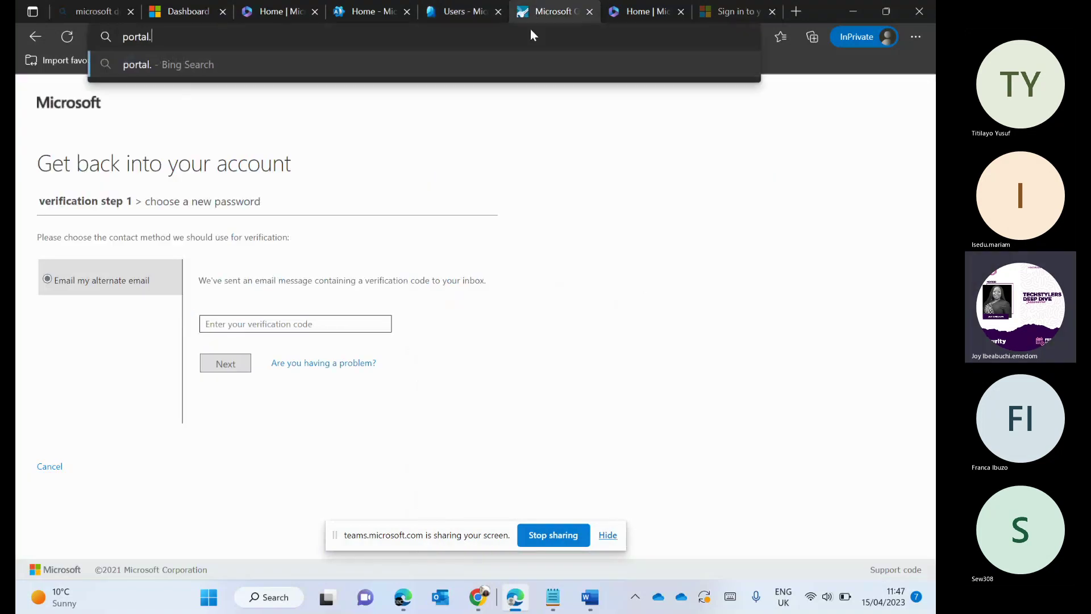
{"action": "type", "text": "azure.com"}
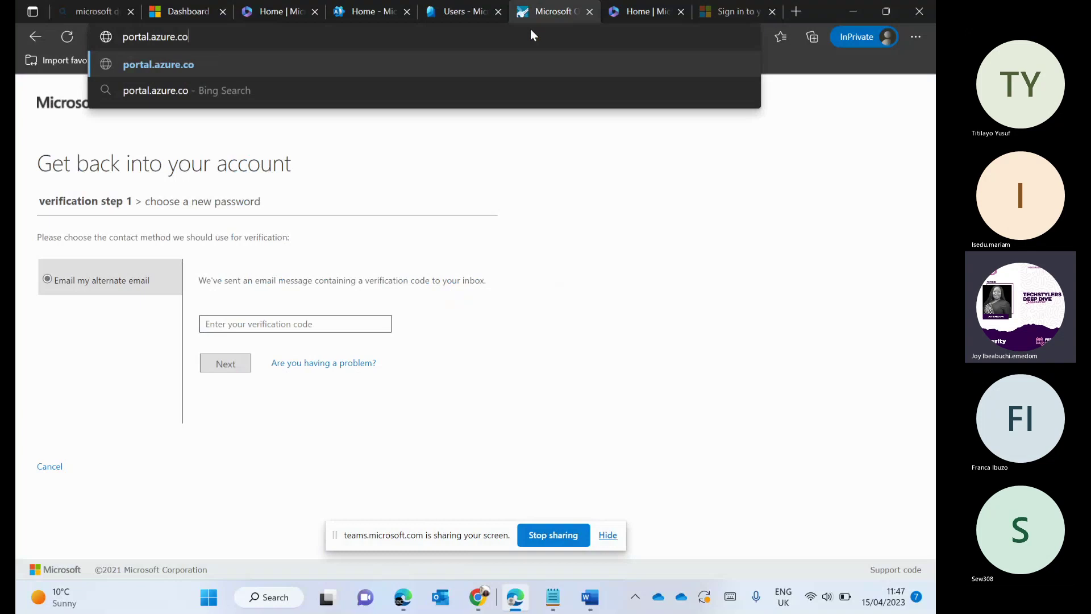
{"action": "key", "text": "Return"}
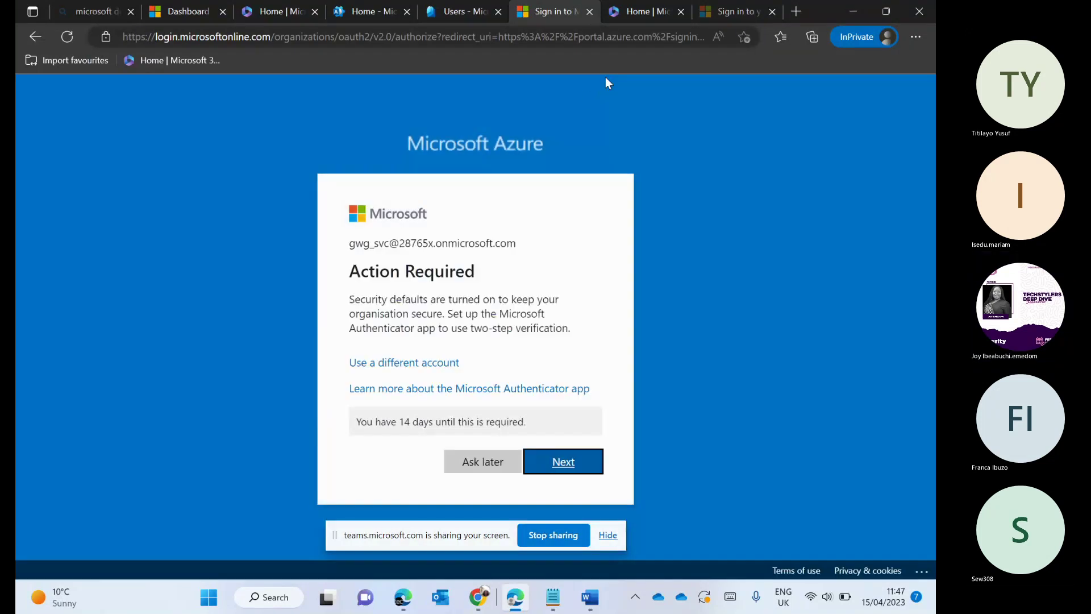
{"action": "left_click", "coordinate": [469, 469]}
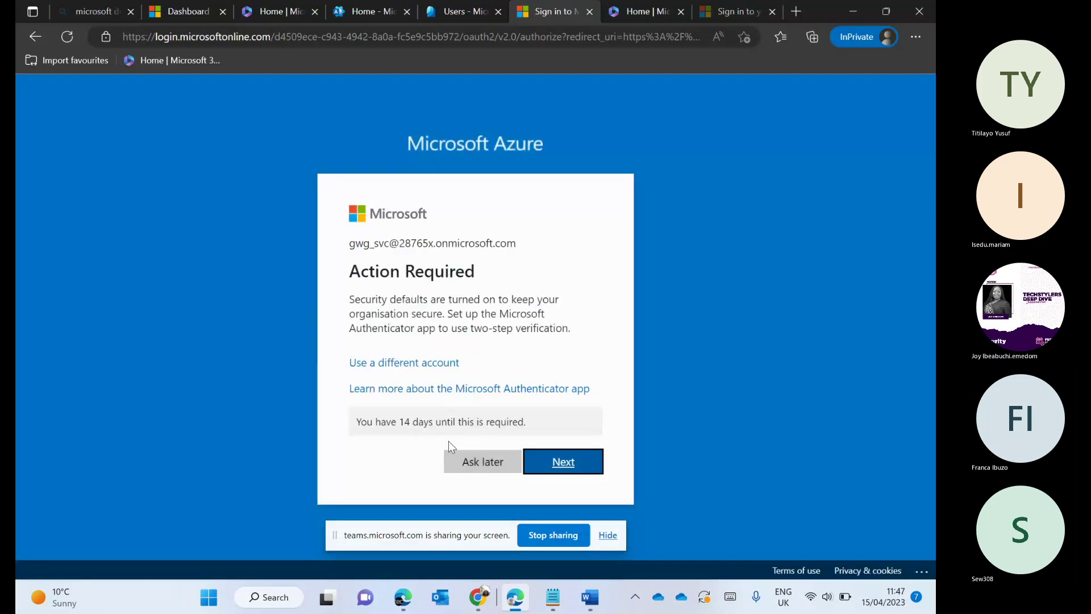
{"action": "left_click", "coordinate": [461, 462]}
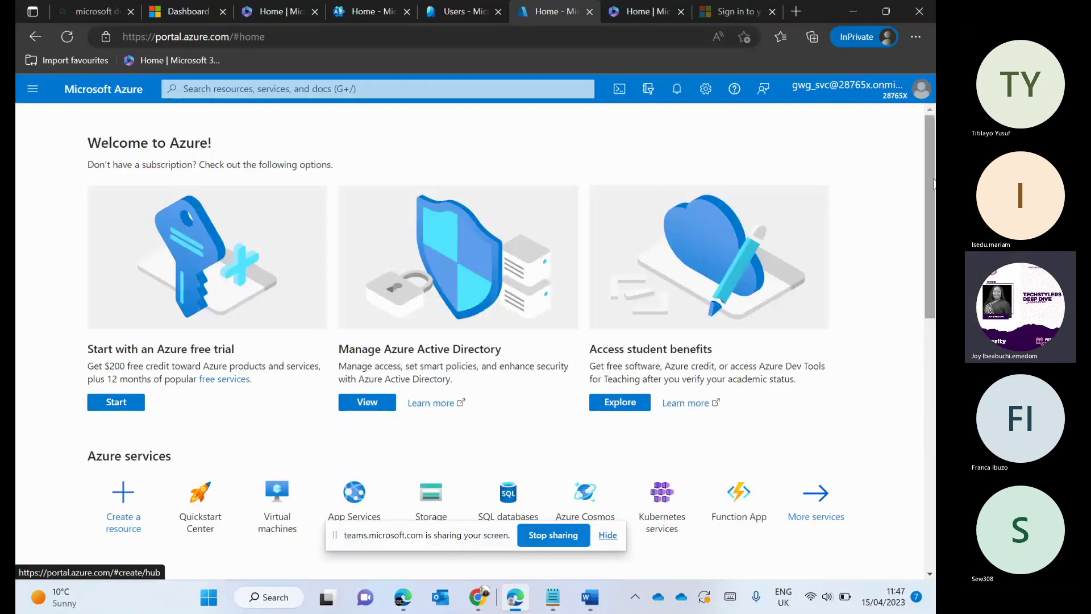
Search 'Azure' and open Azure Active Directory's Users list, showing 17 users
{"action": "left_click_drag", "start_coordinate": [931, 180], "coordinate": [921, 283]}
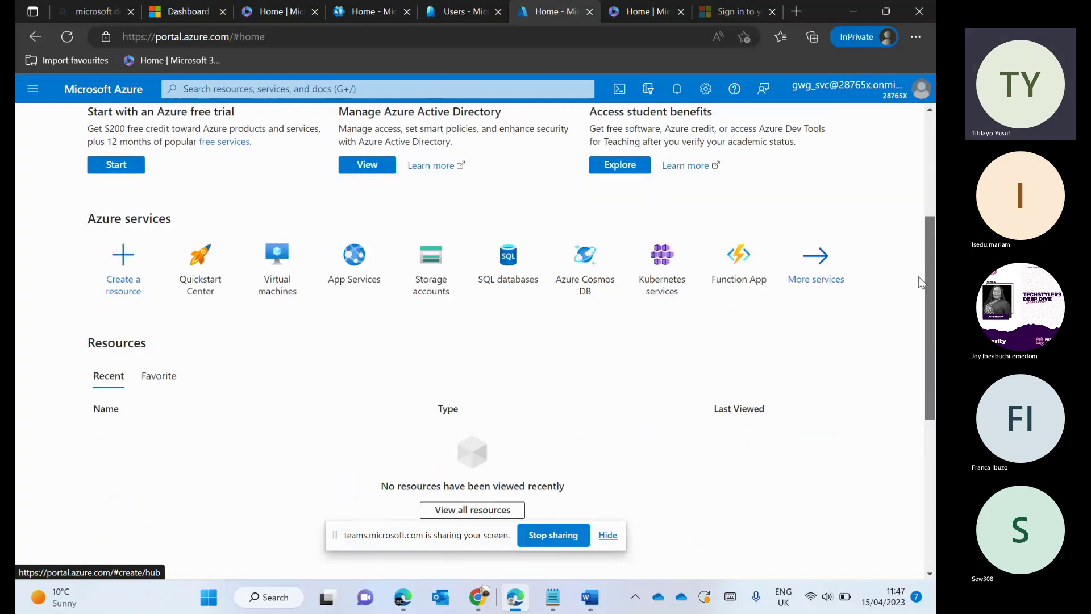
{"action": "scroll", "coordinate": [920, 279], "scroll_direction": "up", "scroll_amount": 3}
{"action": "left_click", "coordinate": [367, 89]}
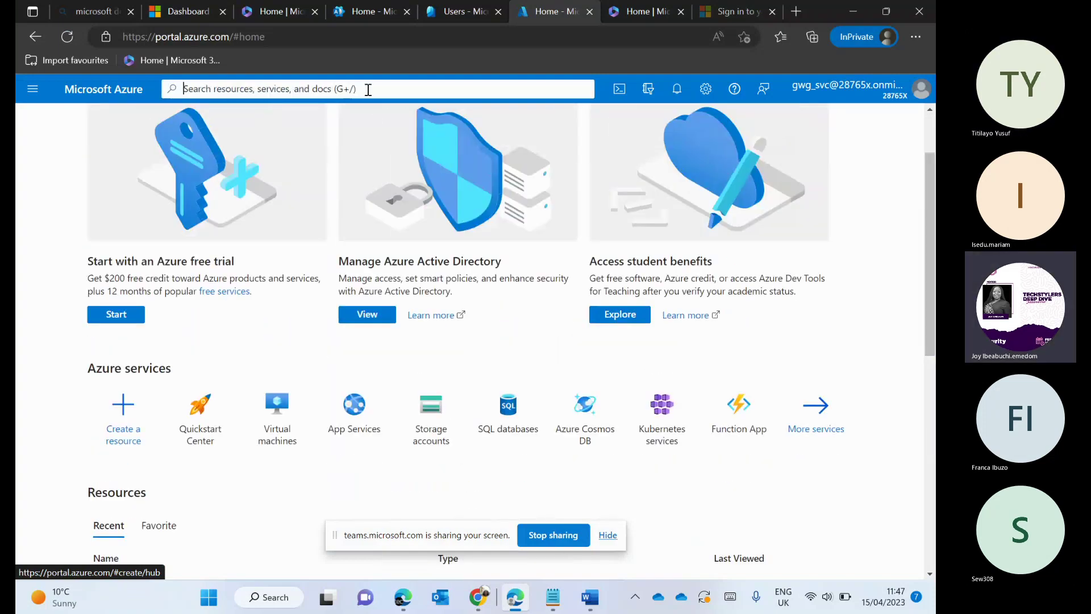
{"action": "type", "text": "Azur"}
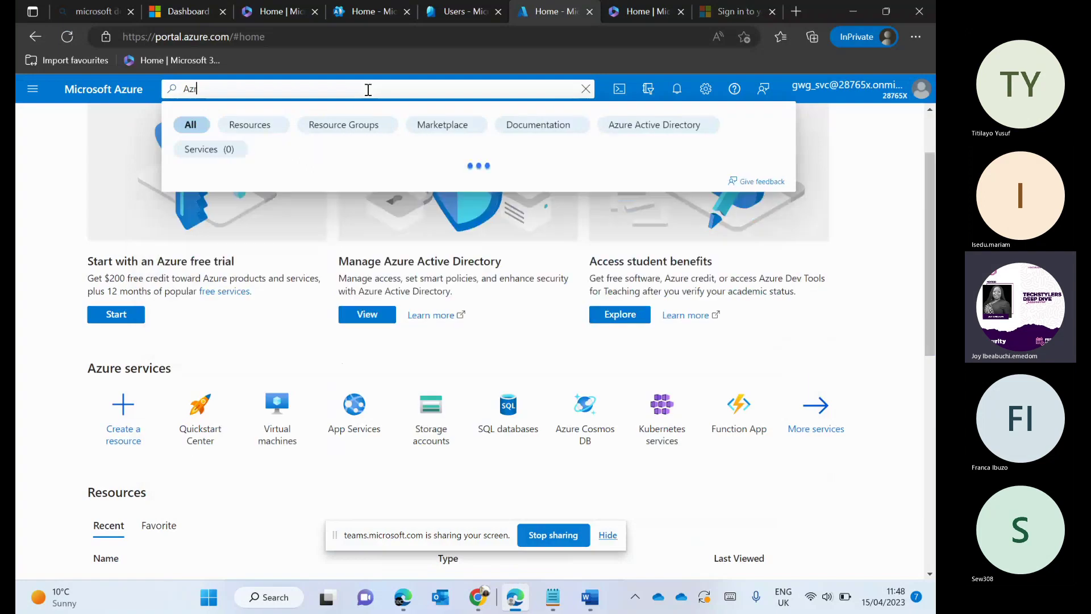
{"action": "type", "text": "e"}
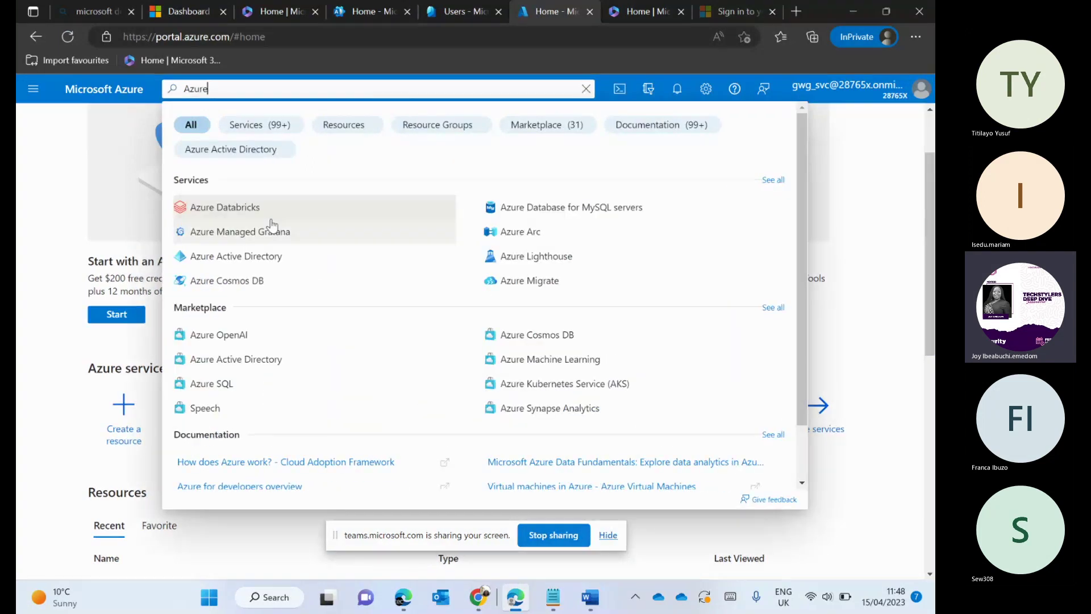
{"action": "left_click", "coordinate": [223, 256]}
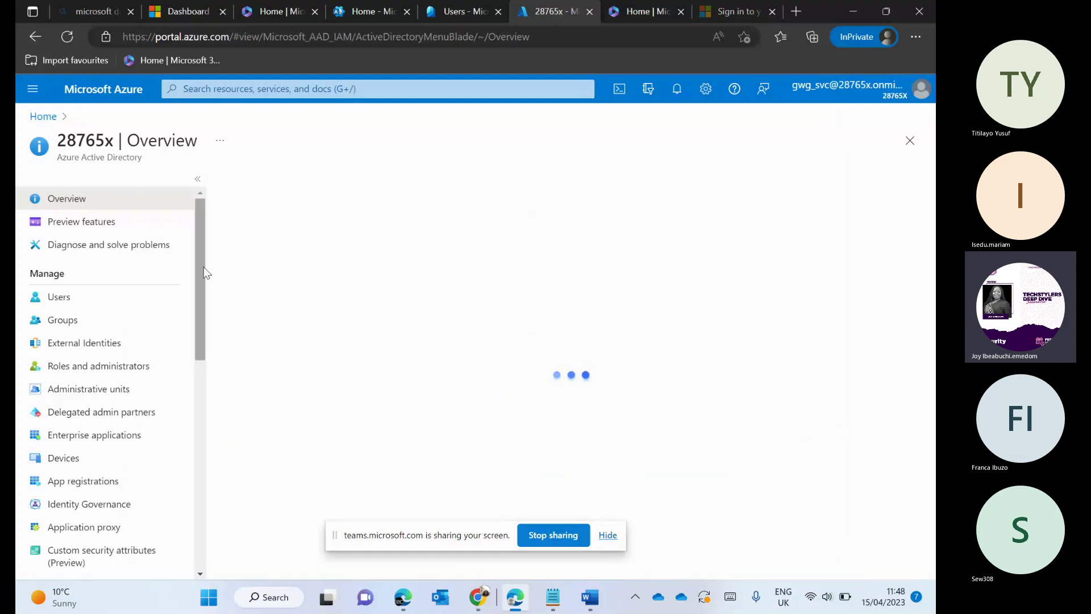
{"action": "left_click", "coordinate": [80, 298]}
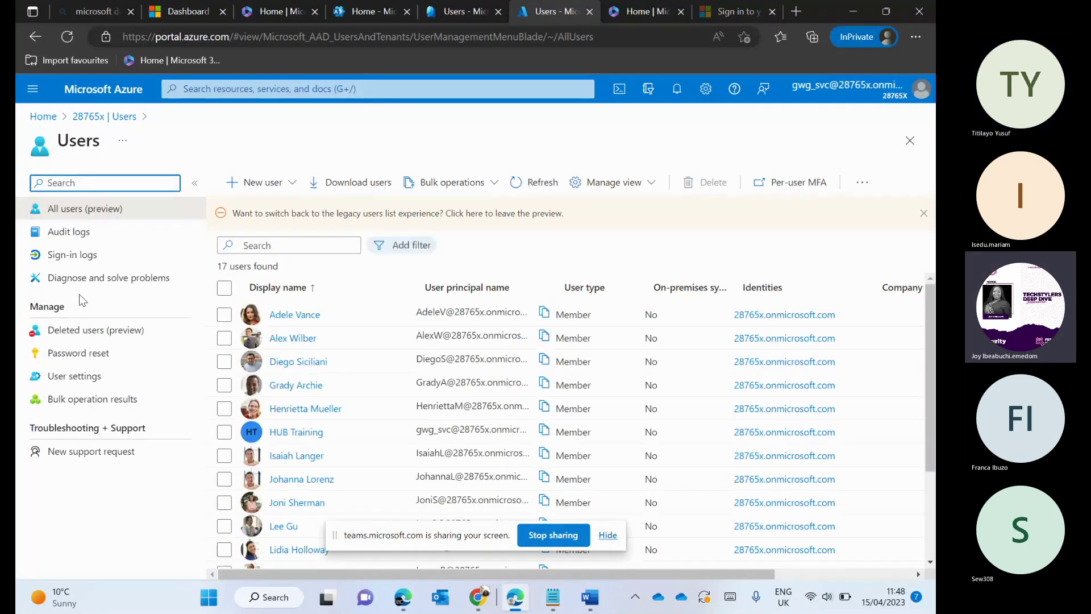
Compare the Azure portal user list with the Entra and Microsoft 365 admin center tabs
{"action": "left_click", "coordinate": [474, 7]}
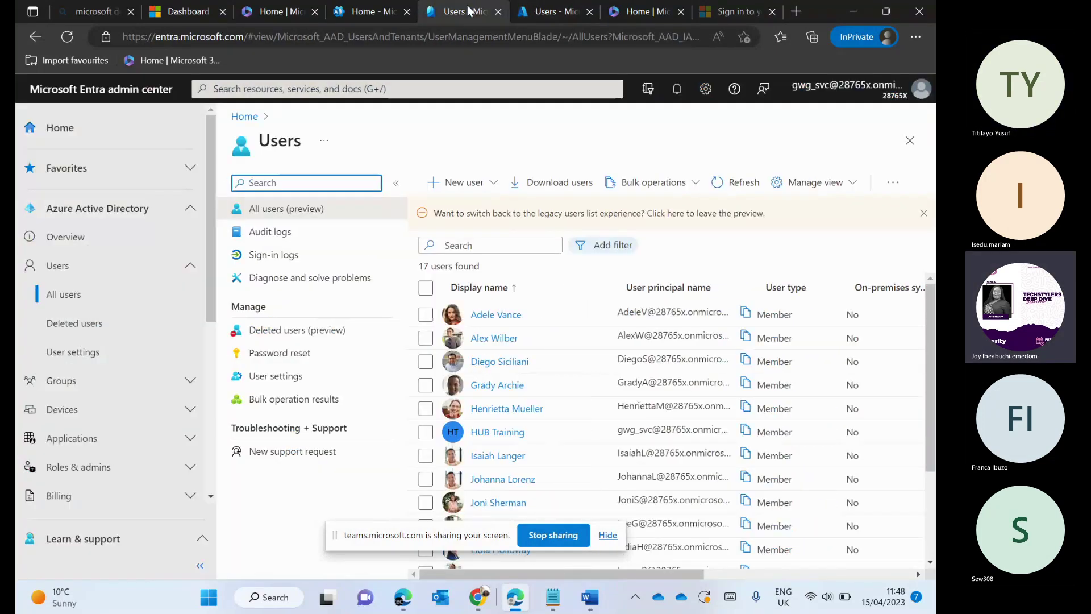
{"action": "left_click", "coordinate": [375, 12]}
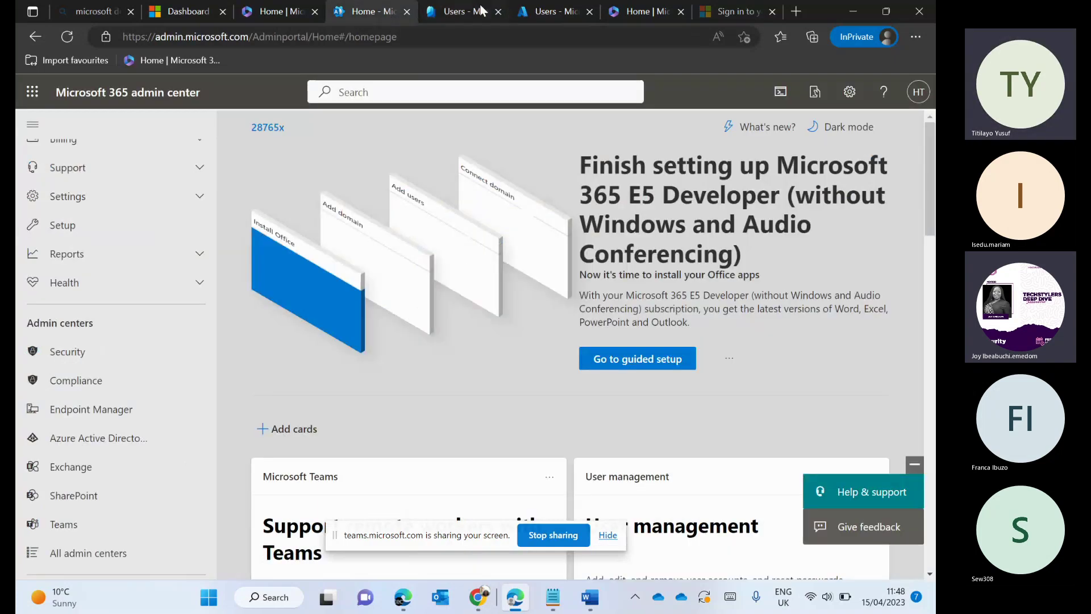
{"action": "left_click", "coordinate": [547, 10]}
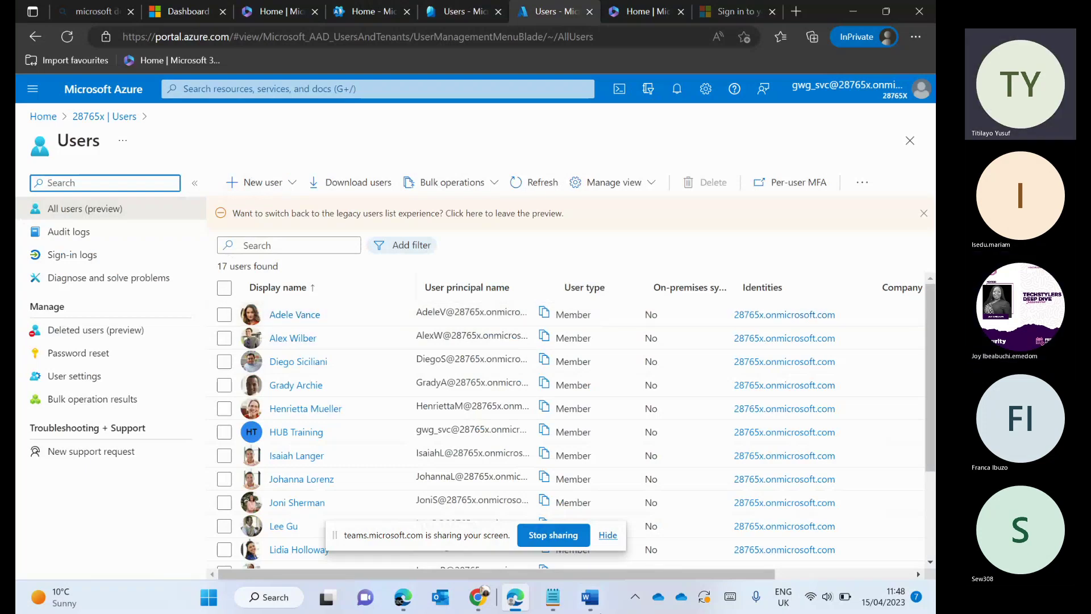
{"action": "mouse_move", "coordinate": [585, 608]}
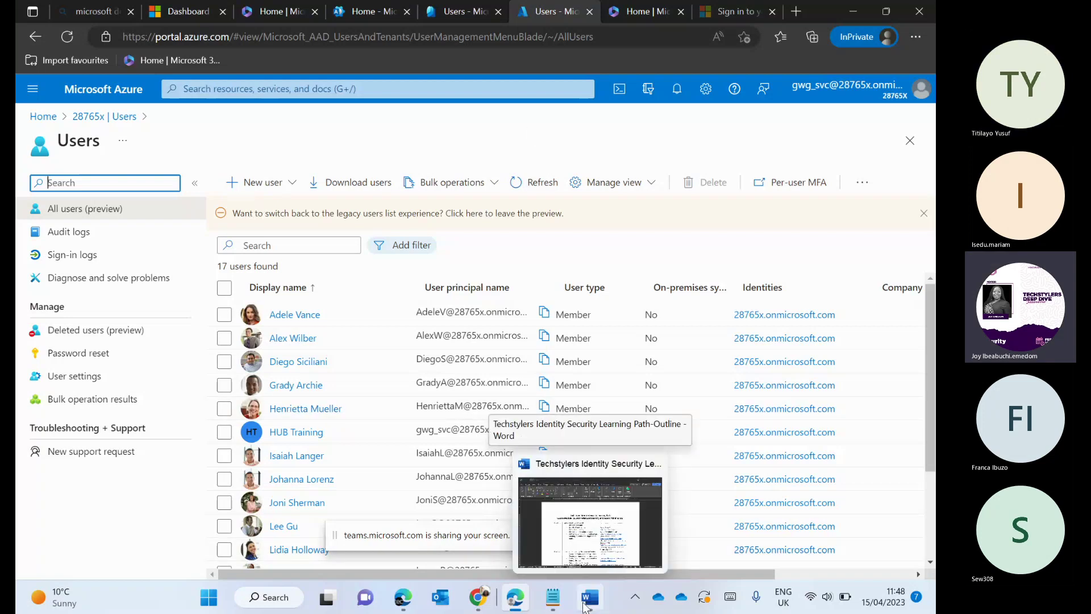
Review the Techstylers Identity Security Learning Path outline in Word through Day Five, then stop sharing
{"action": "left_click", "coordinate": [588, 606]}
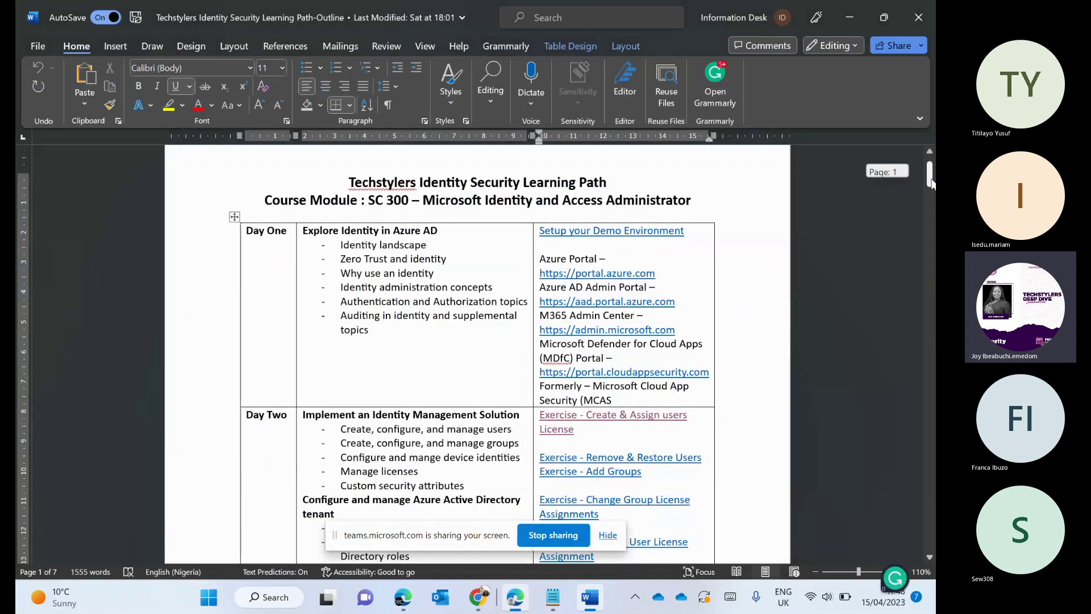
{"action": "scroll", "coordinate": [932, 183], "scroll_direction": "down", "scroll_amount": 5}
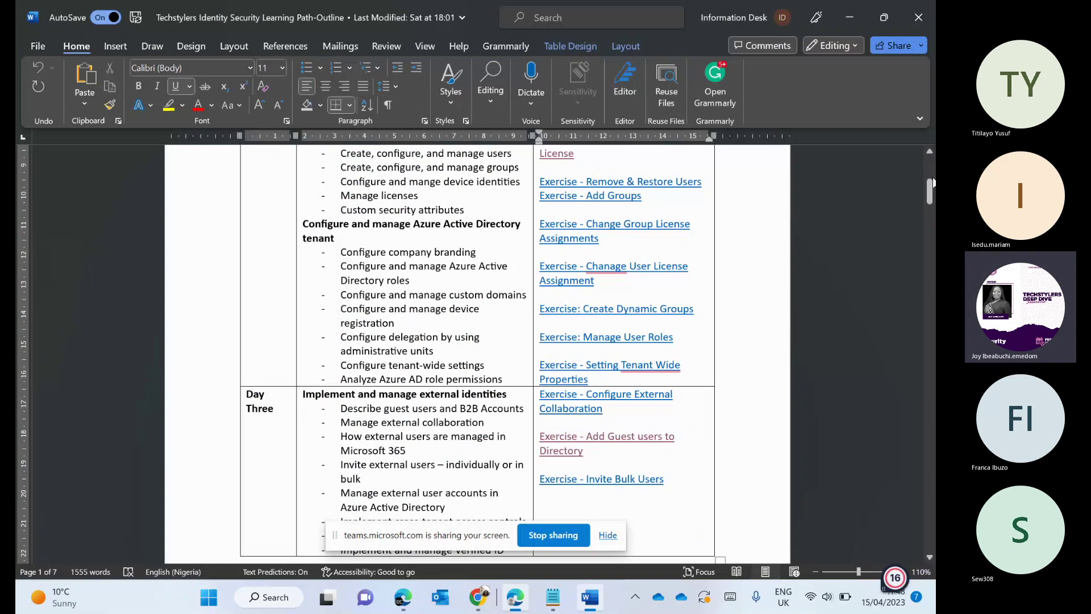
{"action": "left_click_drag", "start_coordinate": [933, 182], "coordinate": [931, 229]}
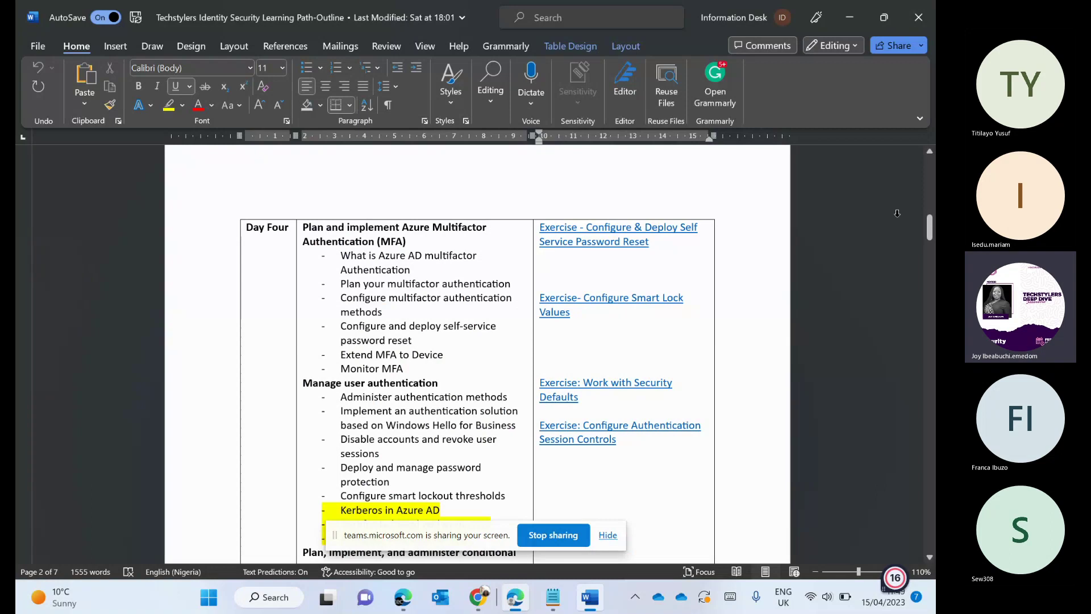
{"action": "left_click_drag", "start_coordinate": [930, 220], "coordinate": [930, 237]}
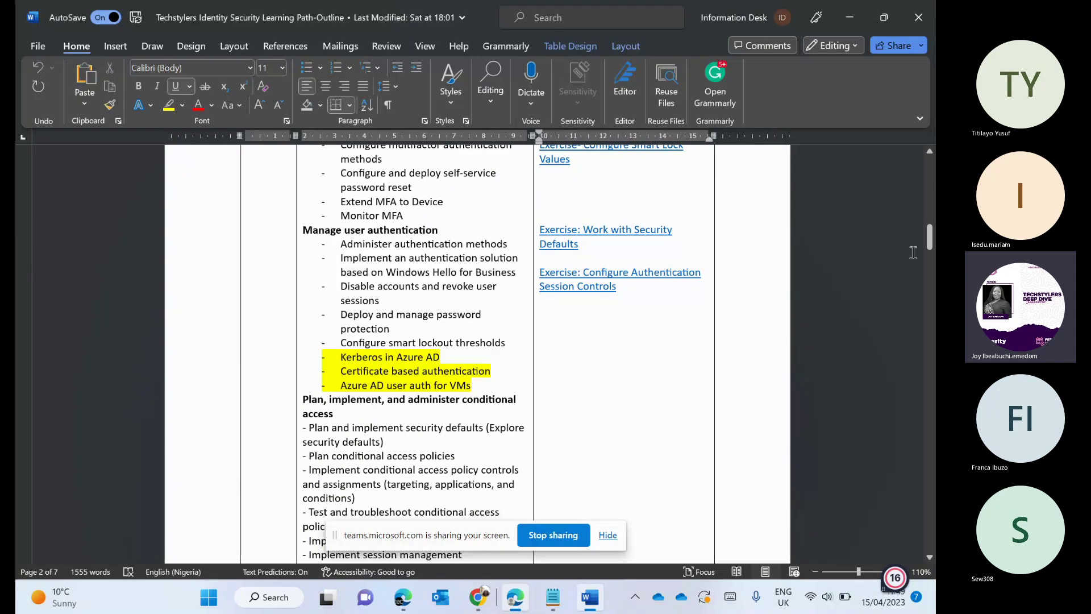
{"action": "left_click_drag", "start_coordinate": [929, 246], "coordinate": [928, 250]}
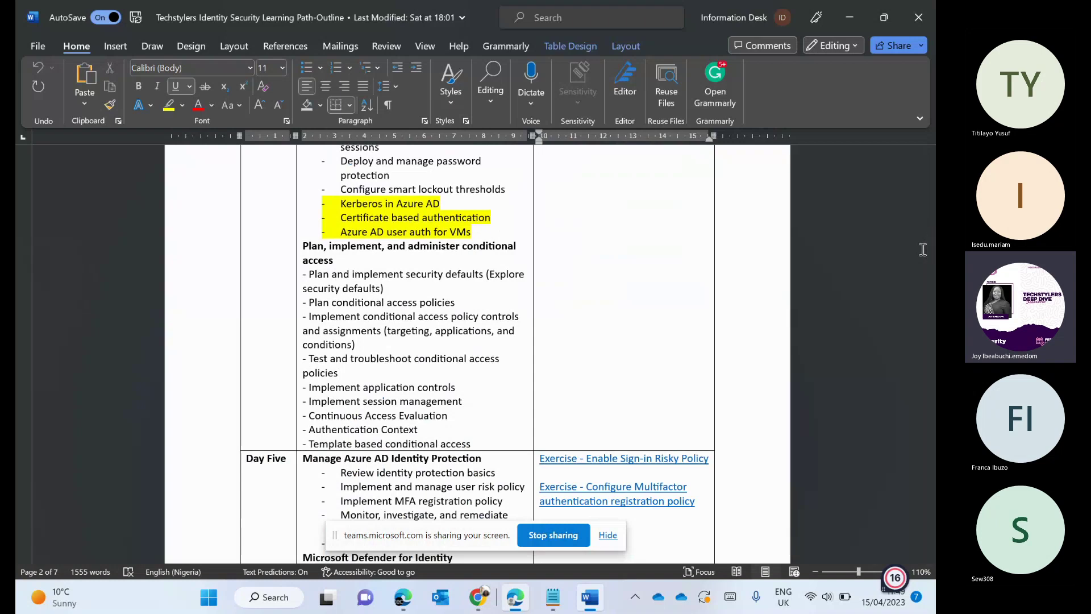
{"action": "left_click_drag", "start_coordinate": [929, 256], "coordinate": [929, 206]}
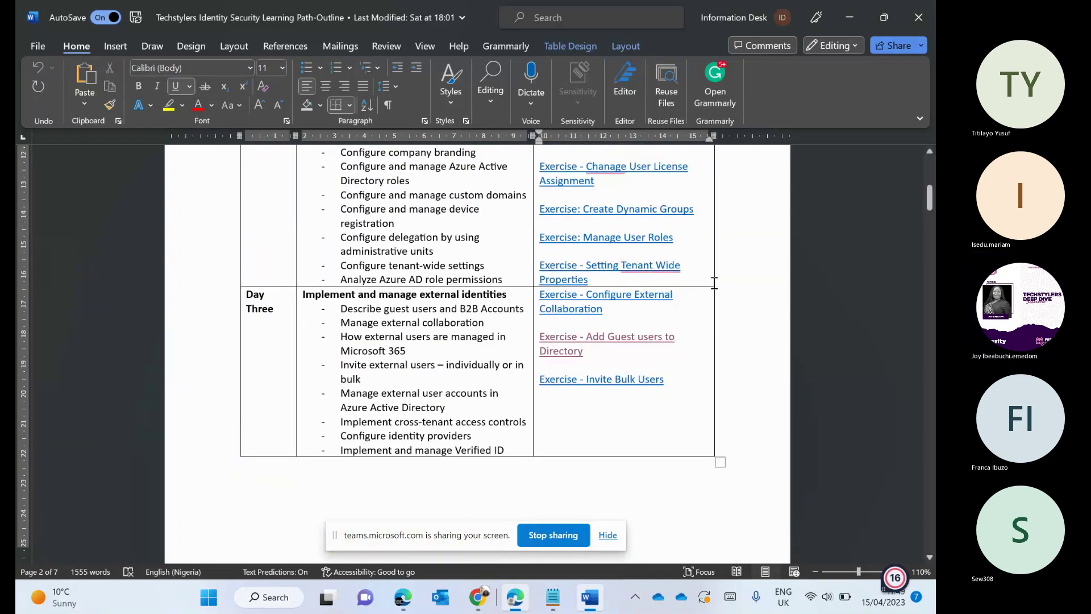
{"action": "left_click_drag", "start_coordinate": [930, 211], "coordinate": [931, 248]}
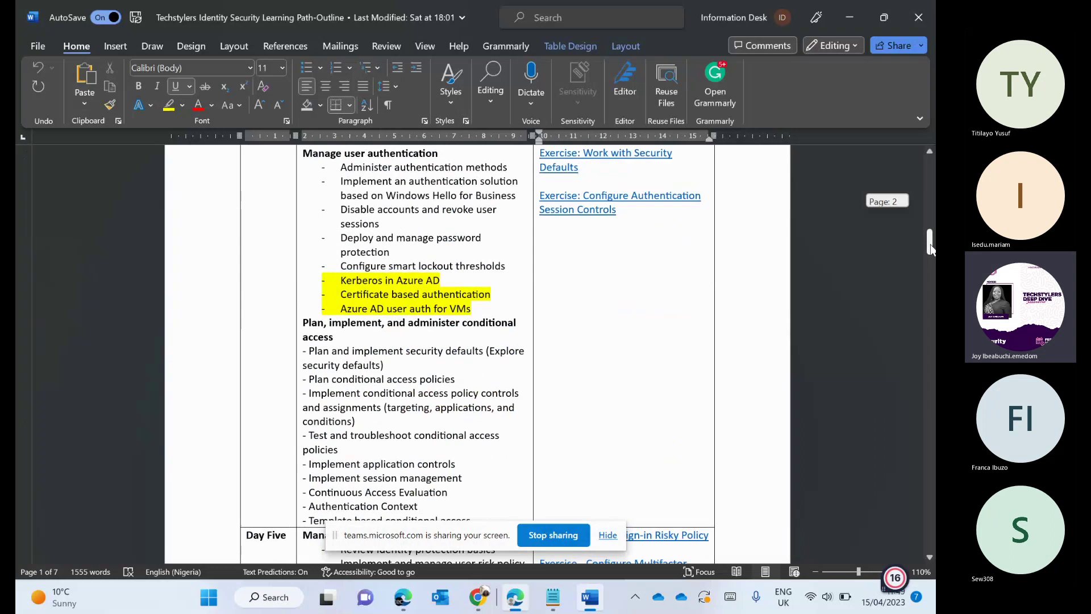
{"action": "mouse_move", "coordinate": [932, 248]}
{"action": "left_mouse_down"}
{"action": "mouse_move", "coordinate": [923, 205]}
{"action": "mouse_move", "coordinate": [916, 261]}
{"action": "mouse_move", "coordinate": [917, 251]}
{"action": "left_mouse_up"}
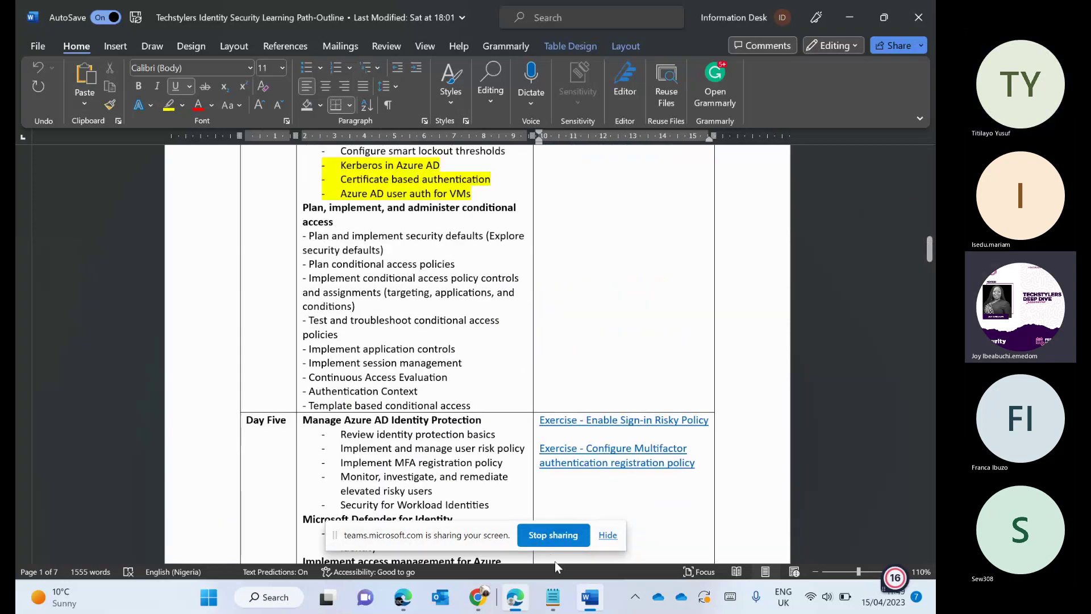
{"action": "left_click", "coordinate": [550, 541]}
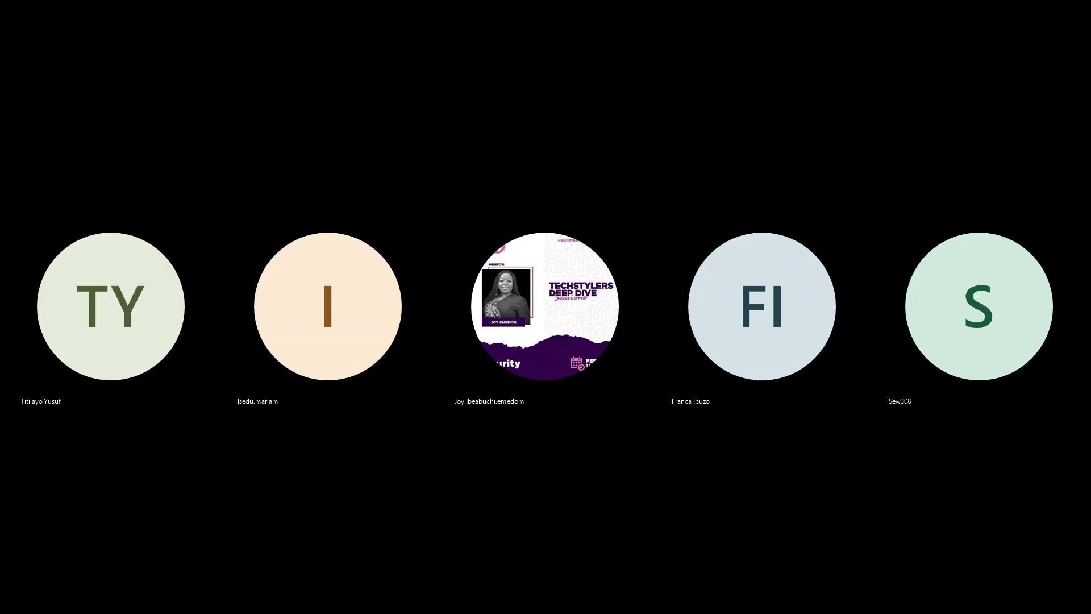